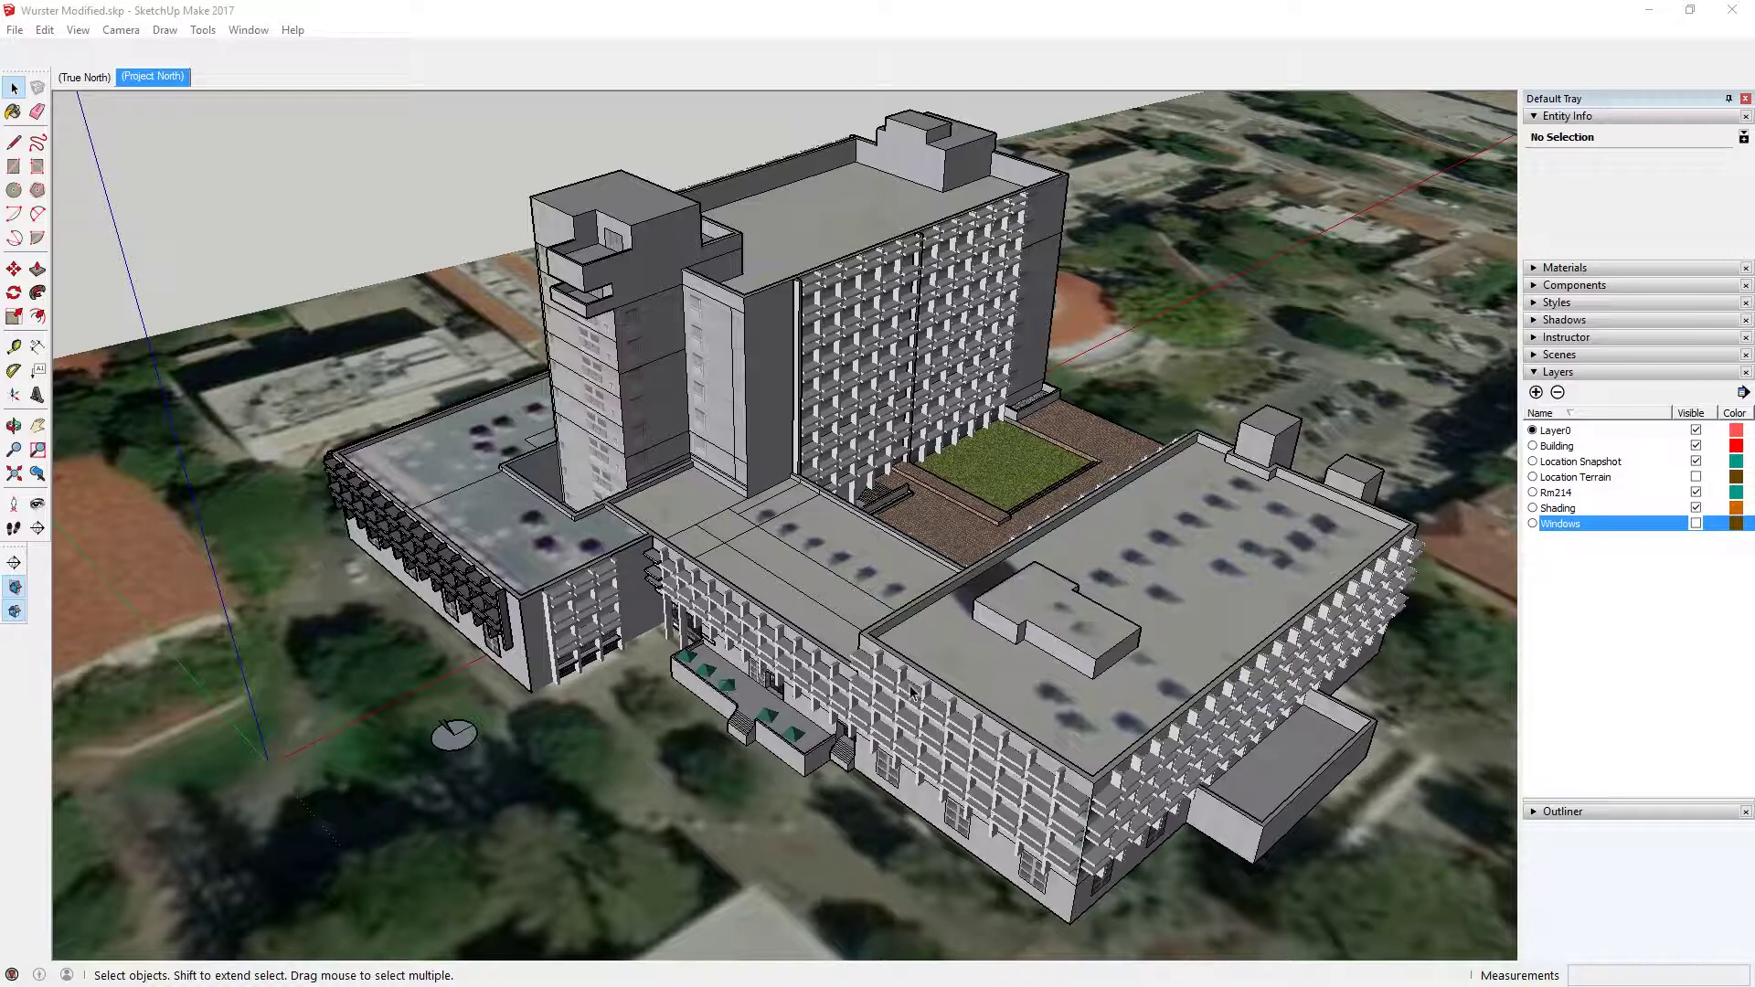
Step: Orbit and zoom around Wurster Hall down to the grey compass disc beside the west wing
middle_drag(623, 642, 391, 715)
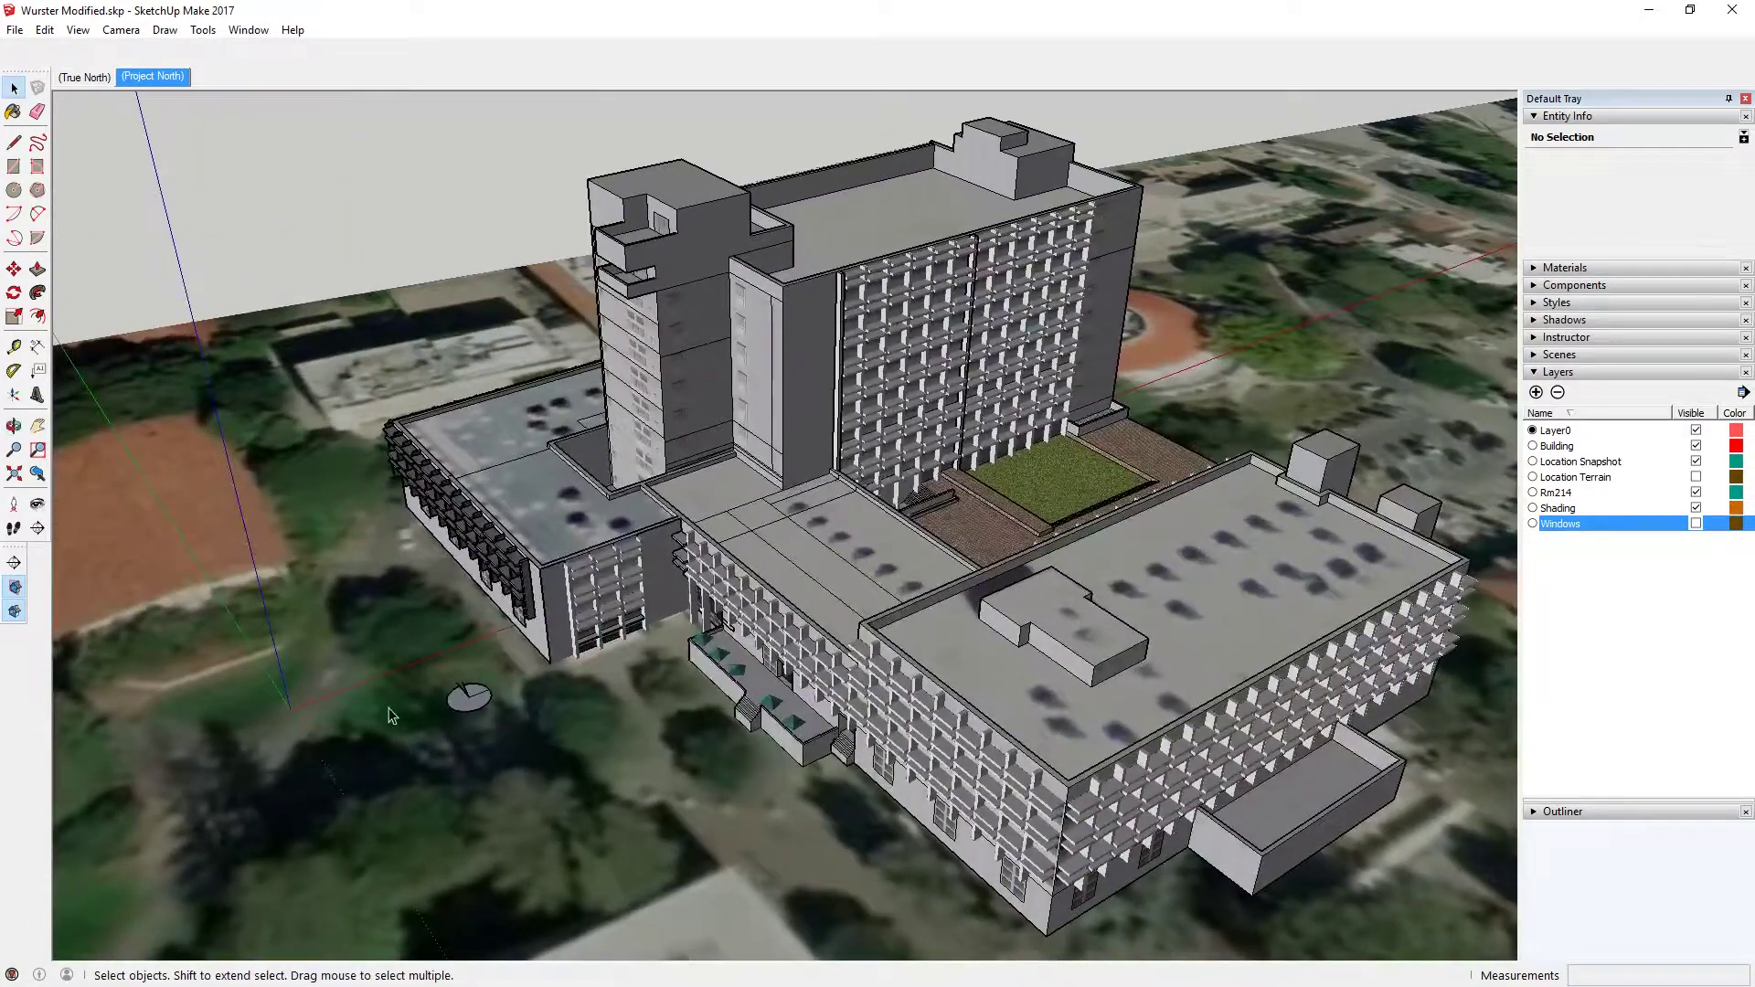
scroll(435, 639, down, 5)
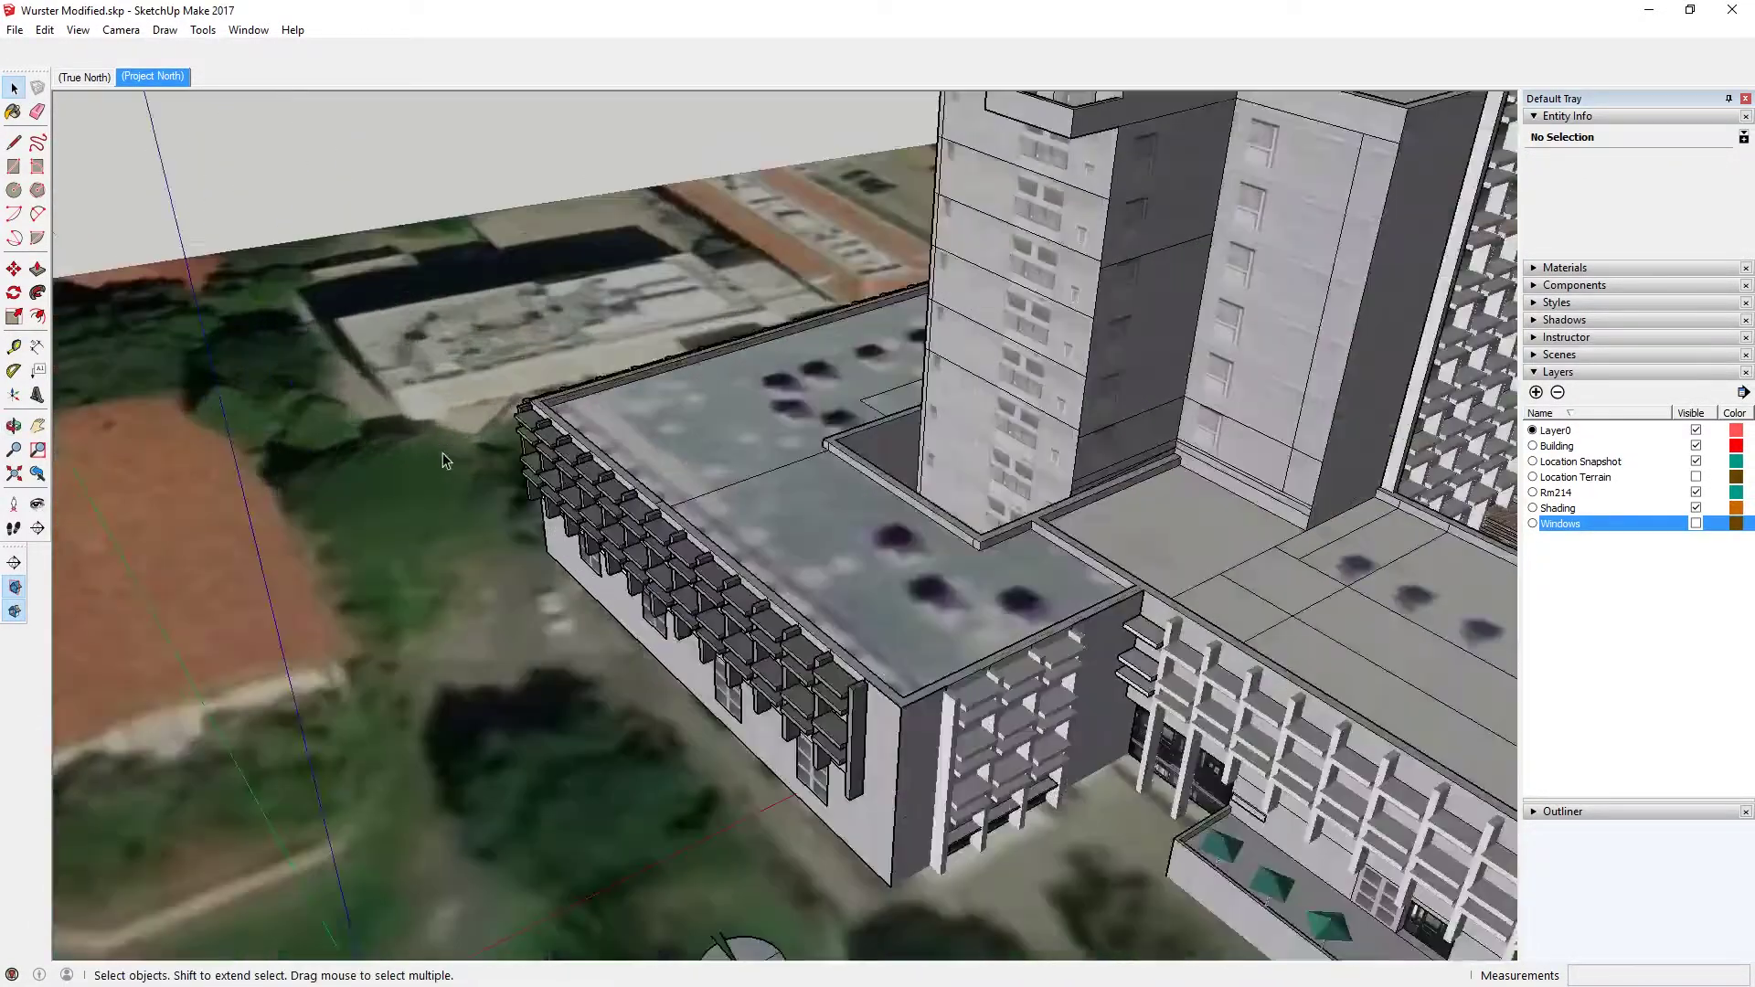
middle_drag(442, 453, 1085, 528)
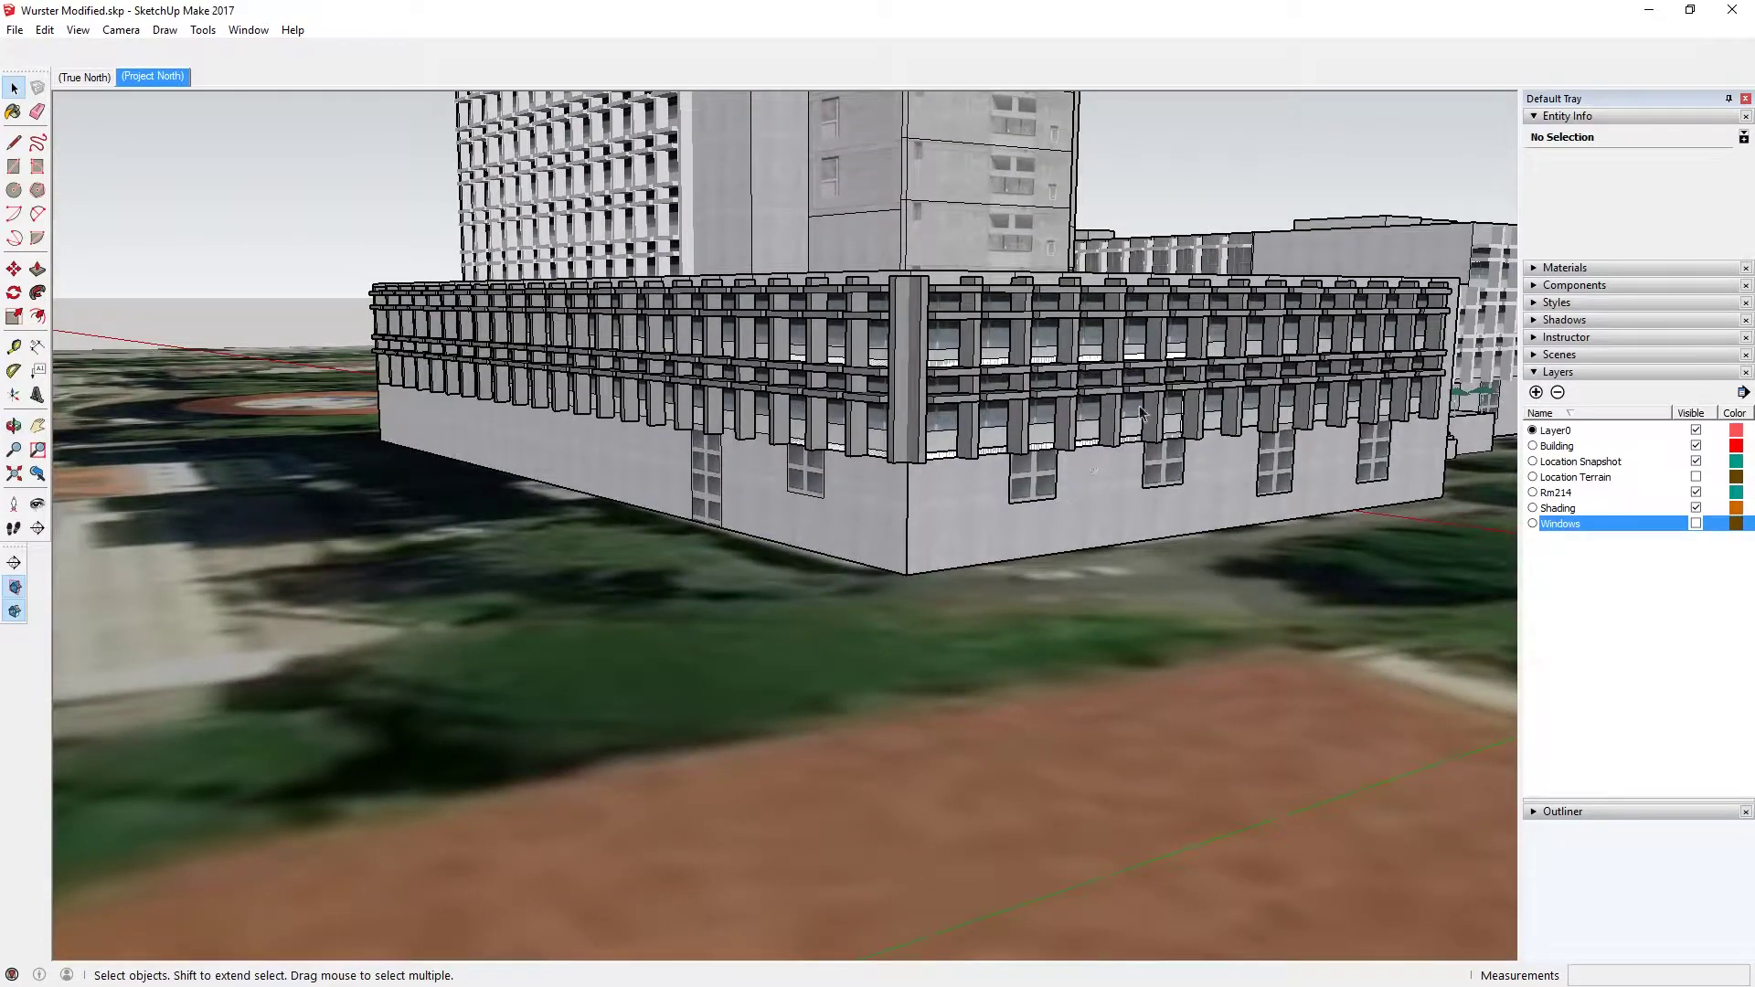
middle_drag(1136, 442, 1371, 556)
scroll(510, 491, down, 2)
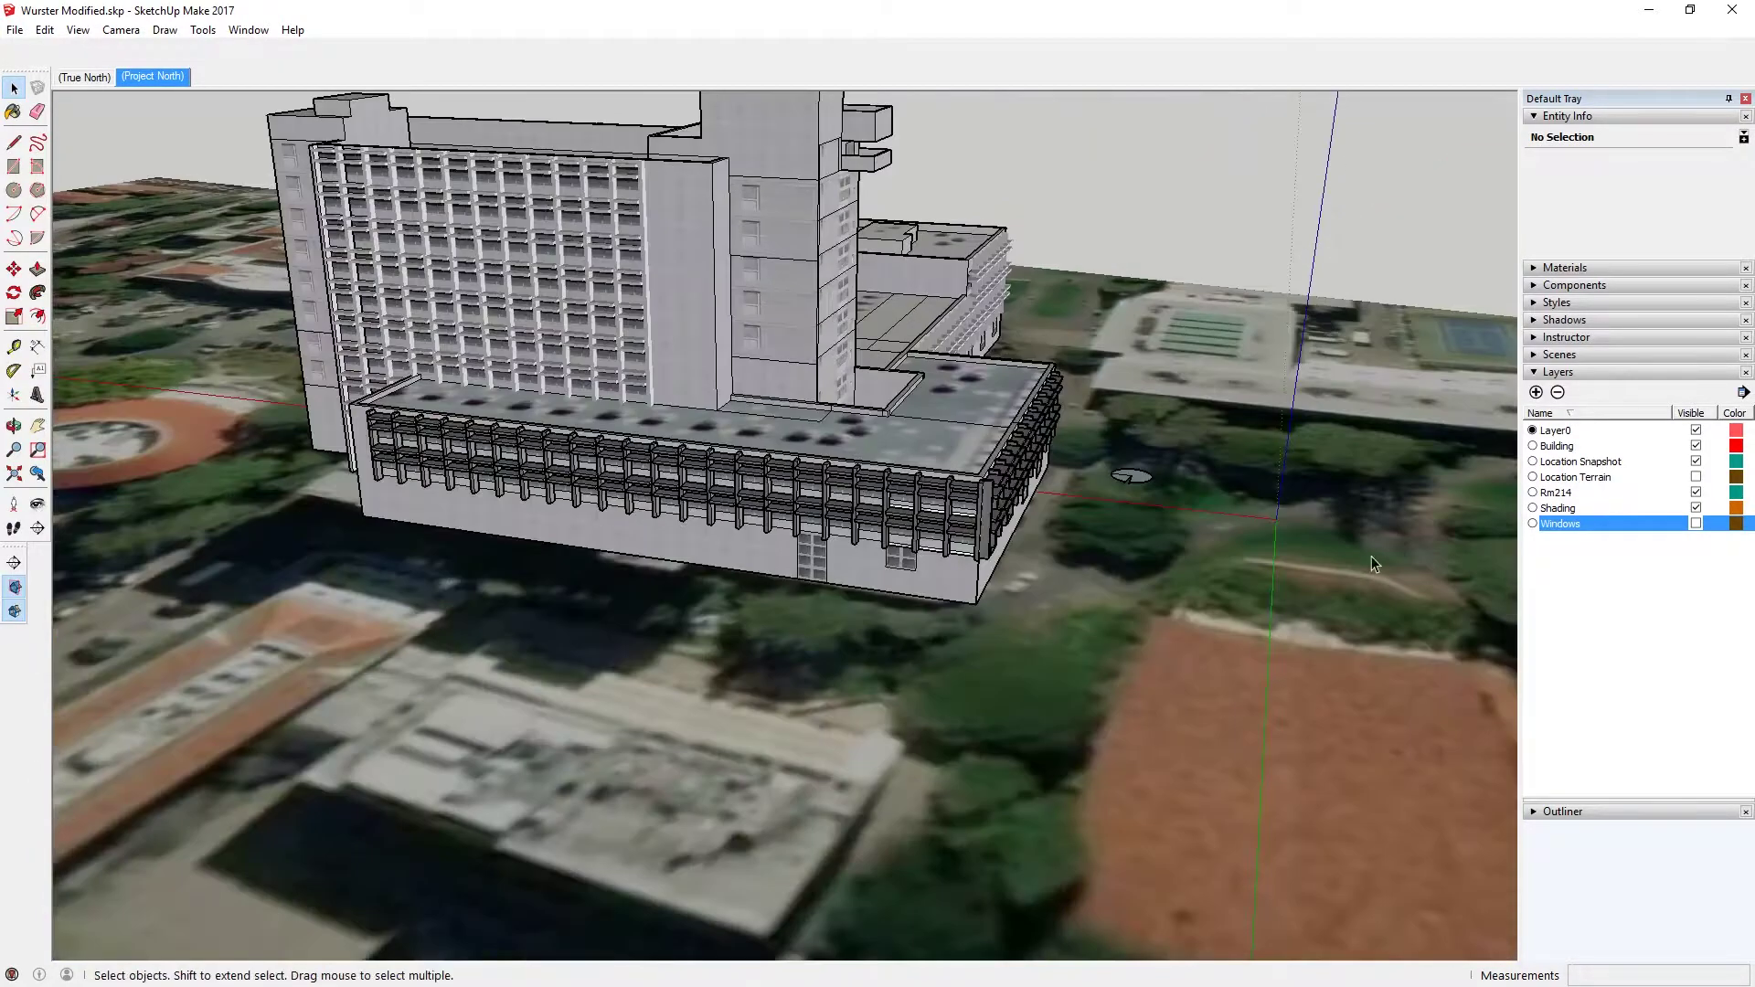
middle_drag(1158, 528, 435, 675)
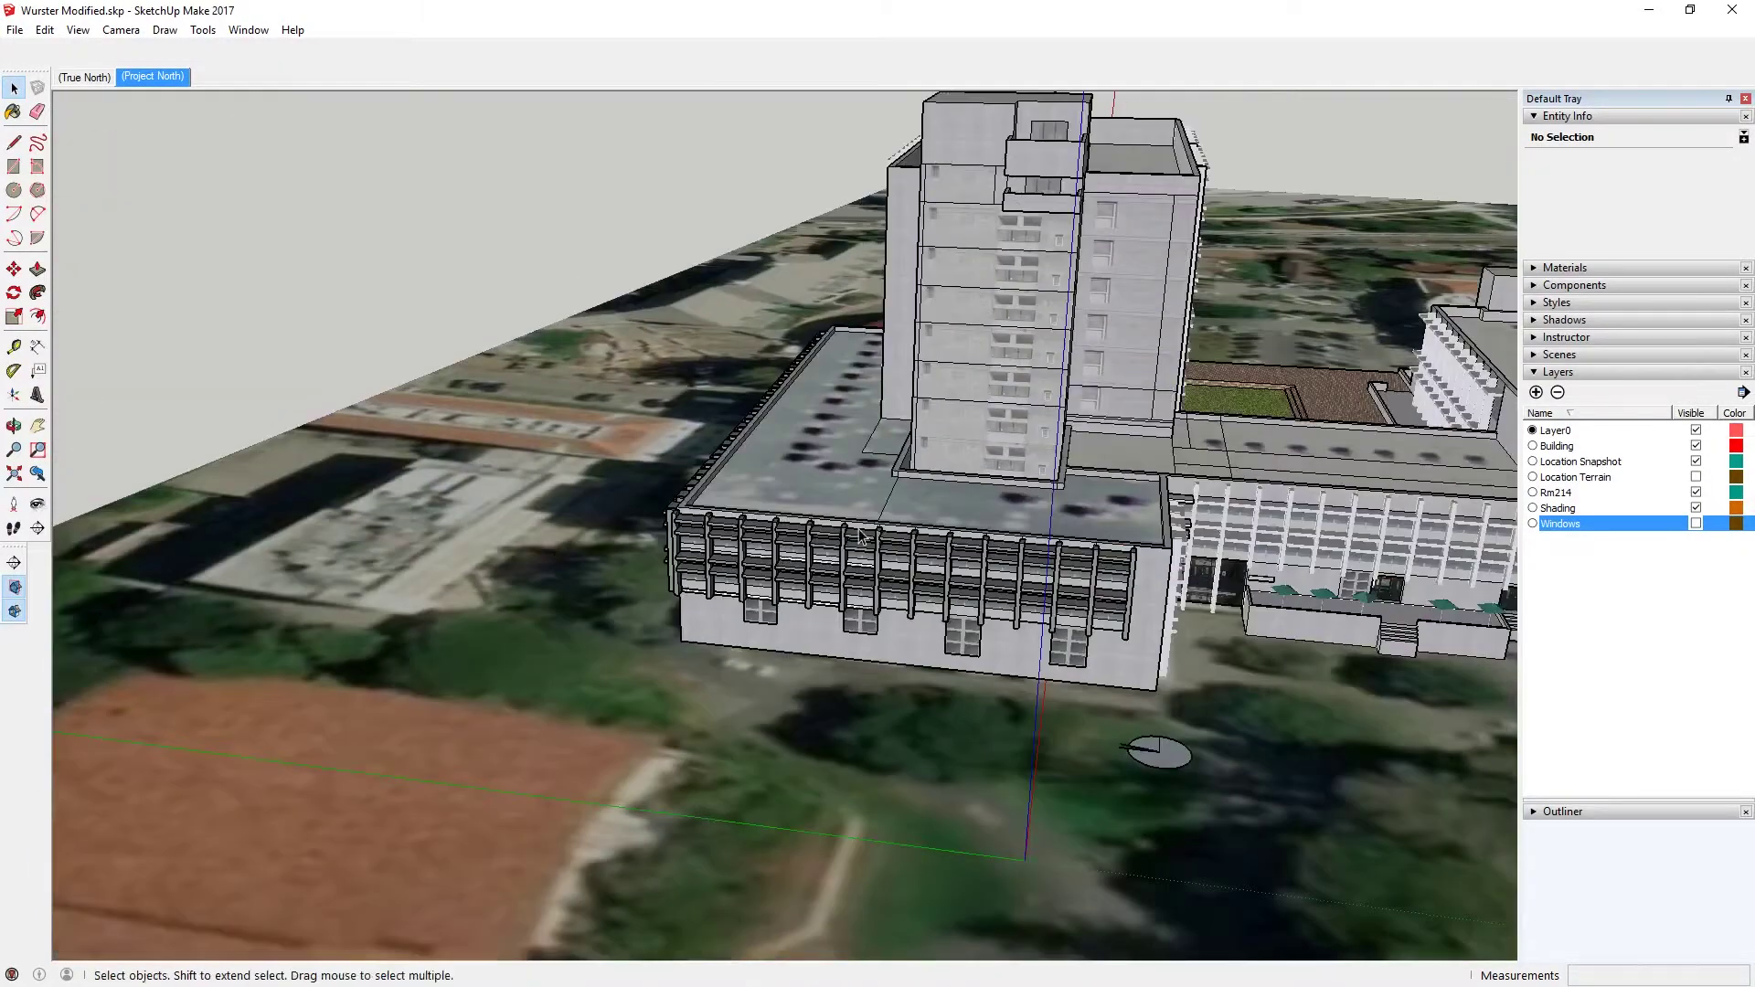
scroll(435, 675, up, 4)
scroll(590, 852, up, 5)
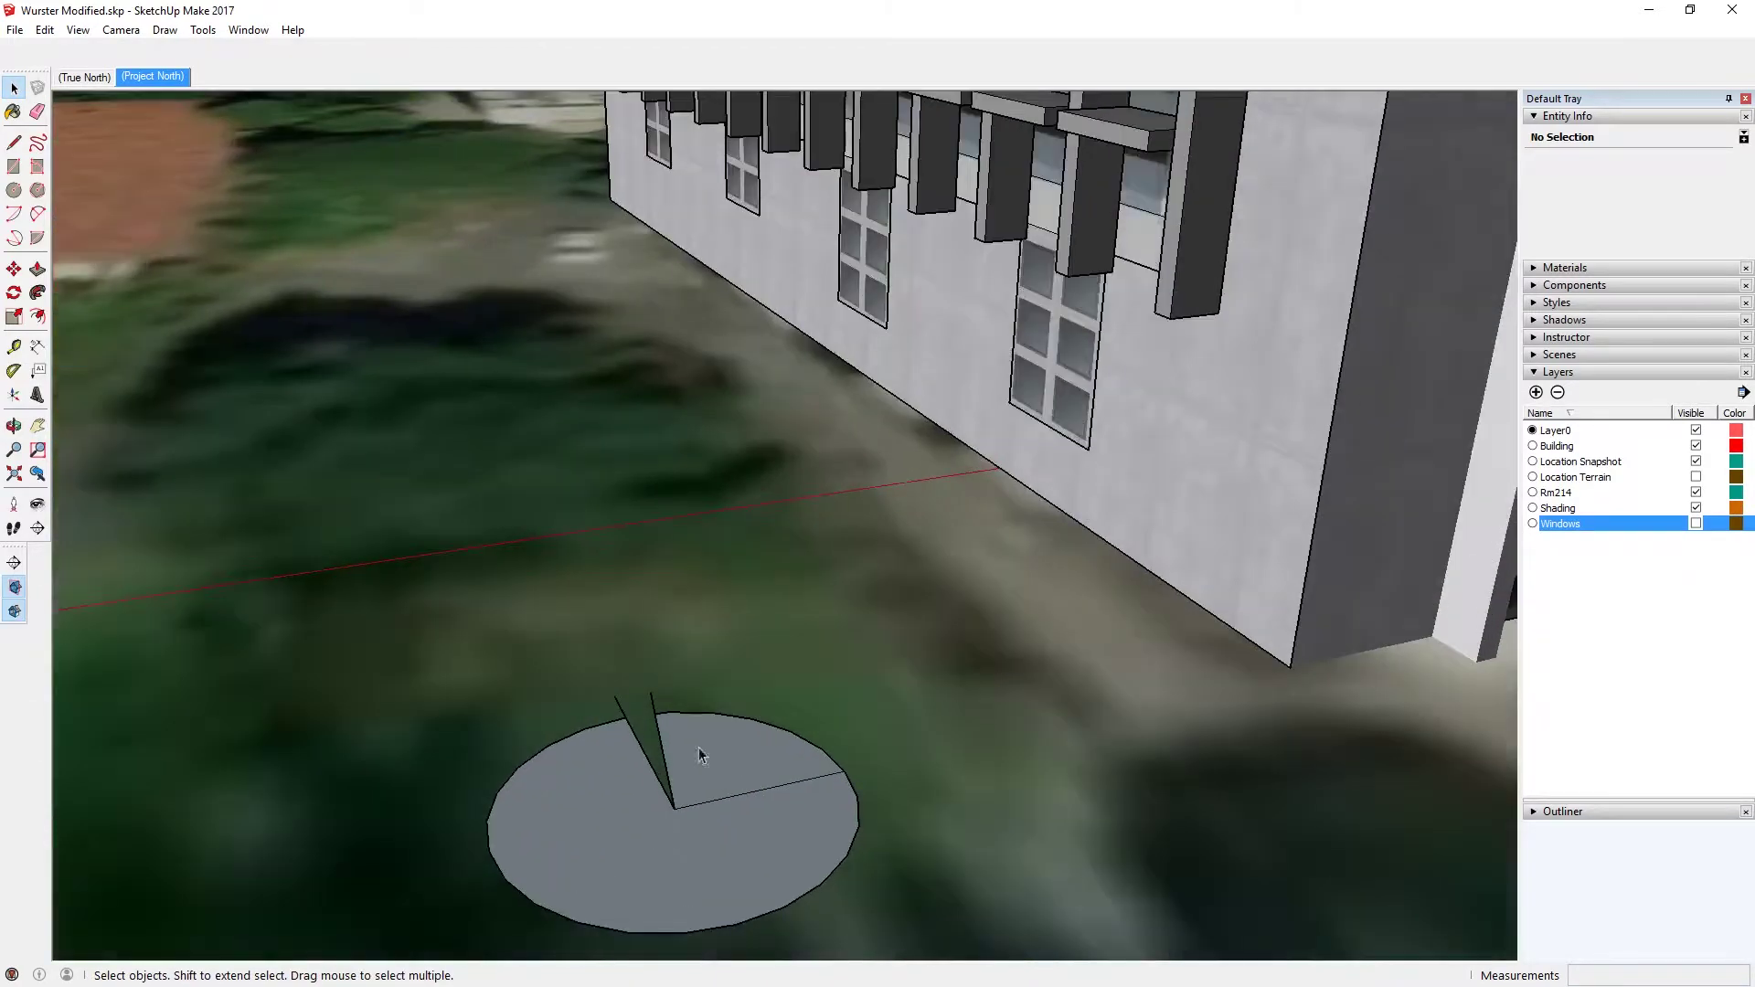
mouse_move(698, 748)
middle_down()
mouse_move(709, 859)
mouse_move(698, 813)
mouse_move(718, 731)
middle_up()
Step: Start a rotation about the disc centre toward the wedge tip, then cancel it
key(q)
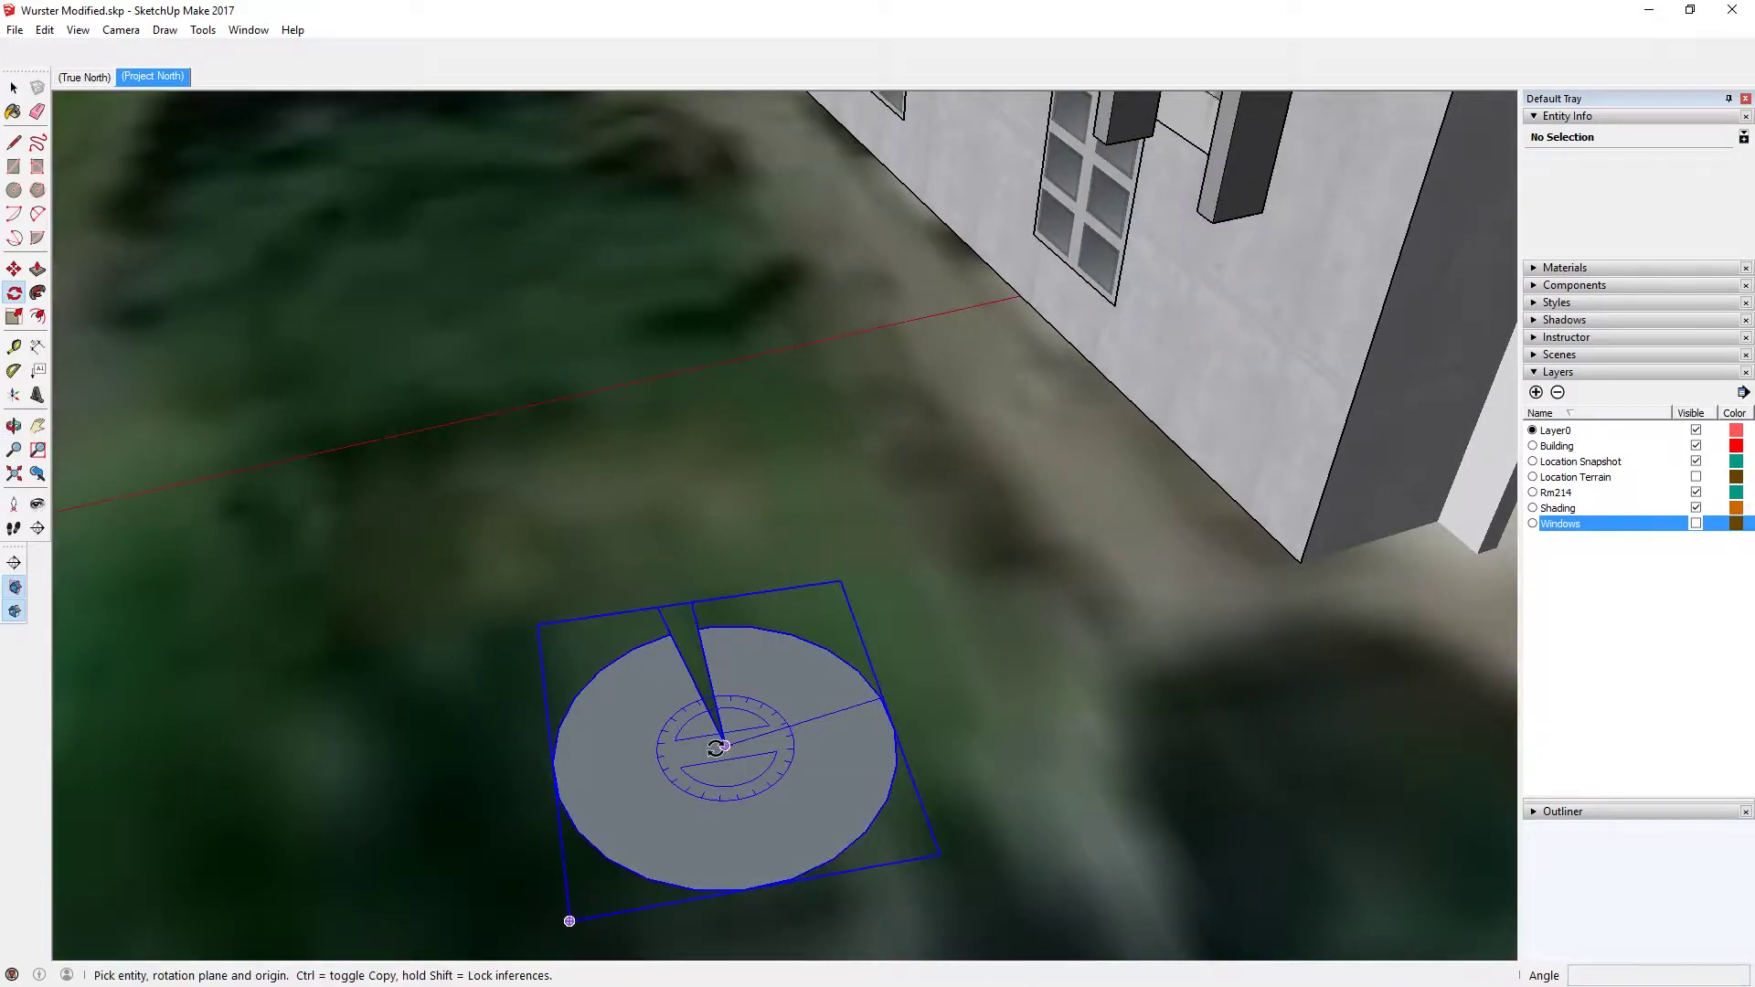
click(725, 746)
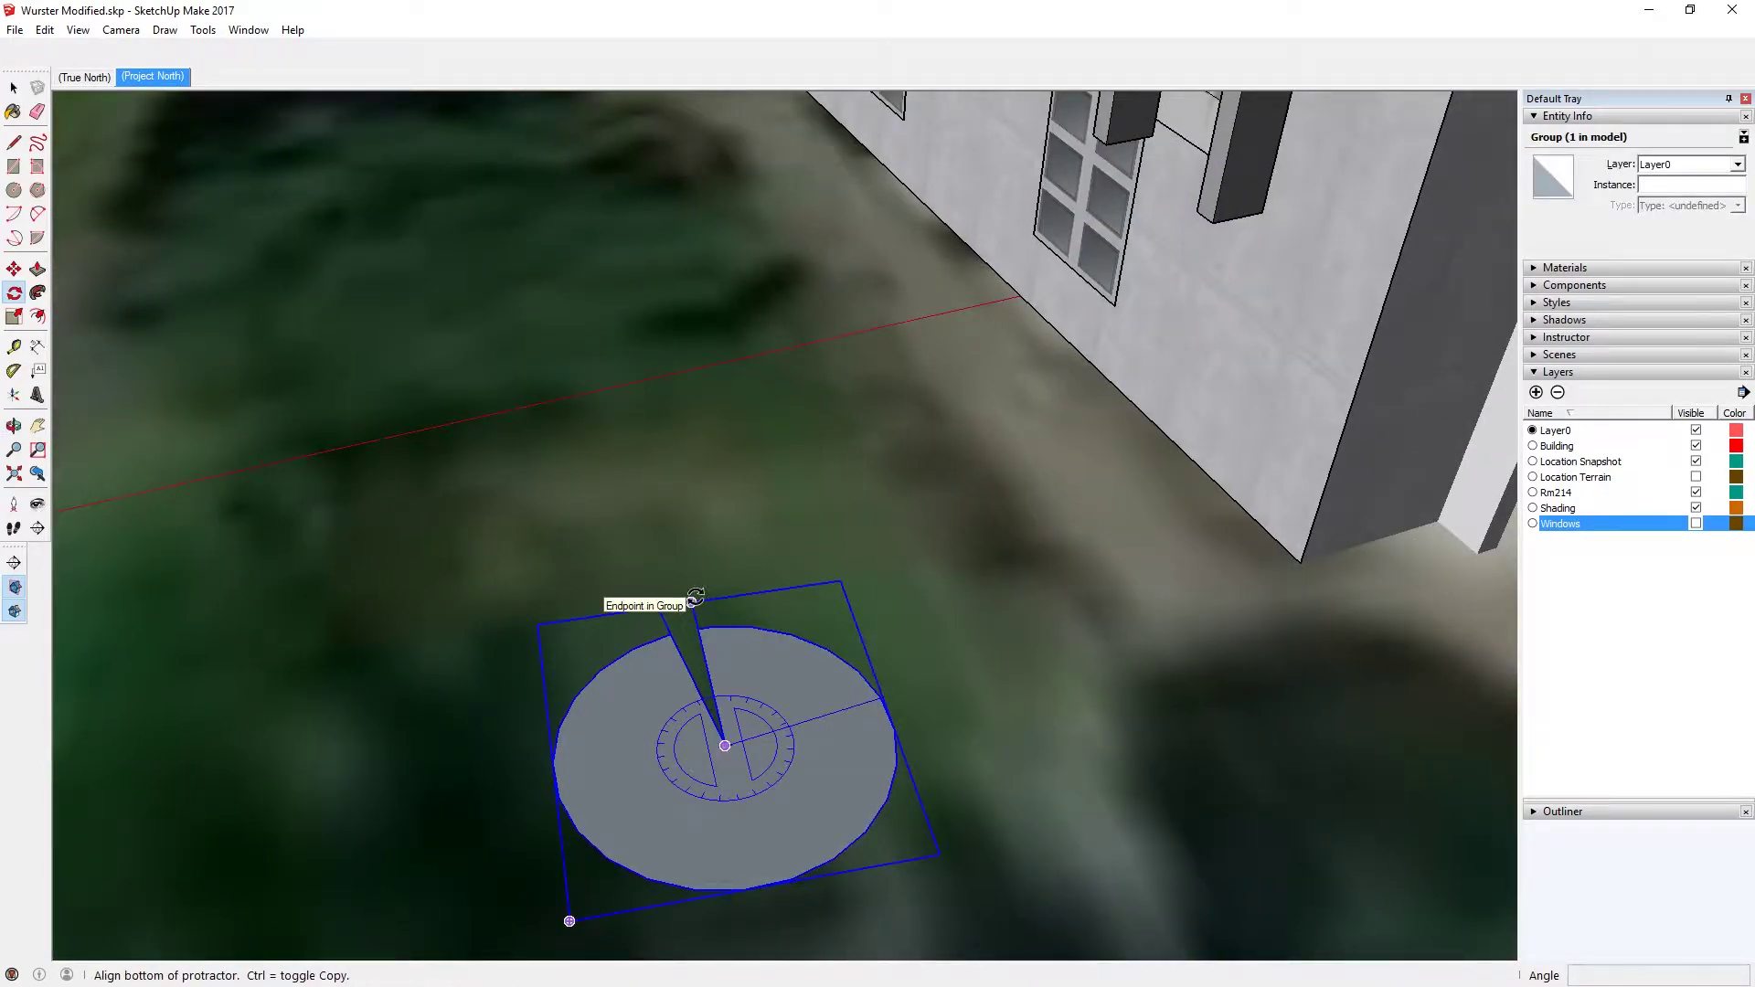
click(696, 597)
key(Escape)
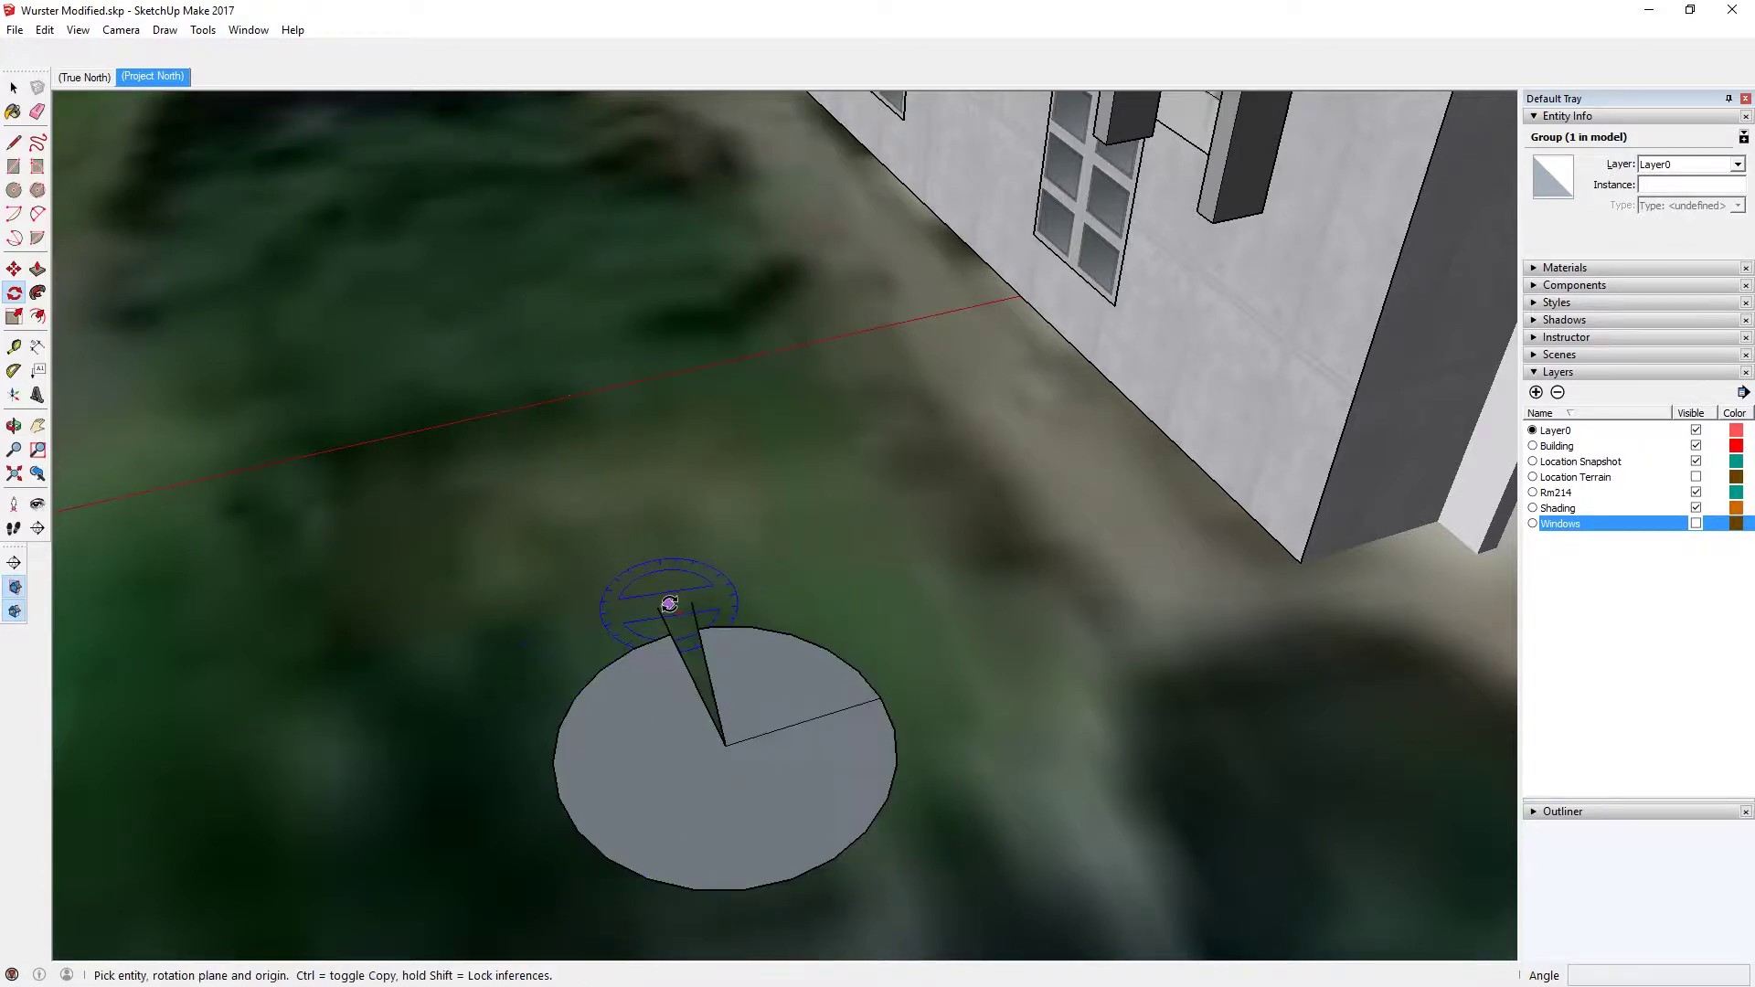
key(space)
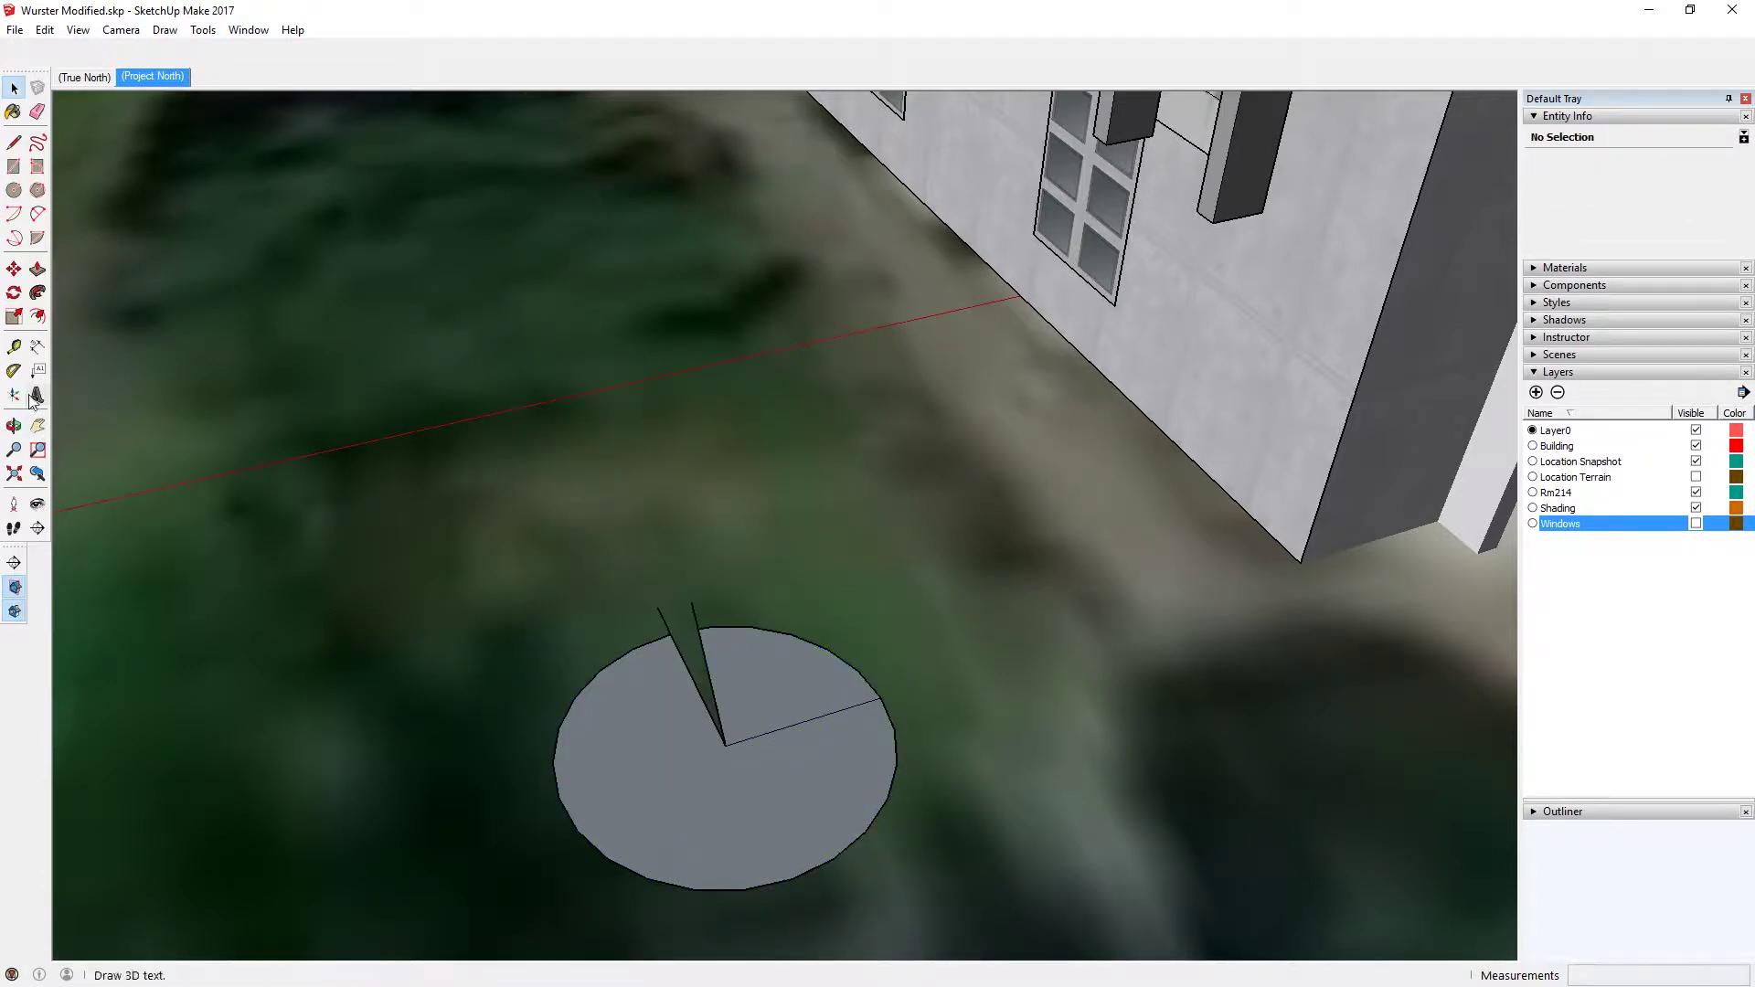
Step: Place a Protractor guide line through the disc centre, angled off the wedge tip
click(14, 370)
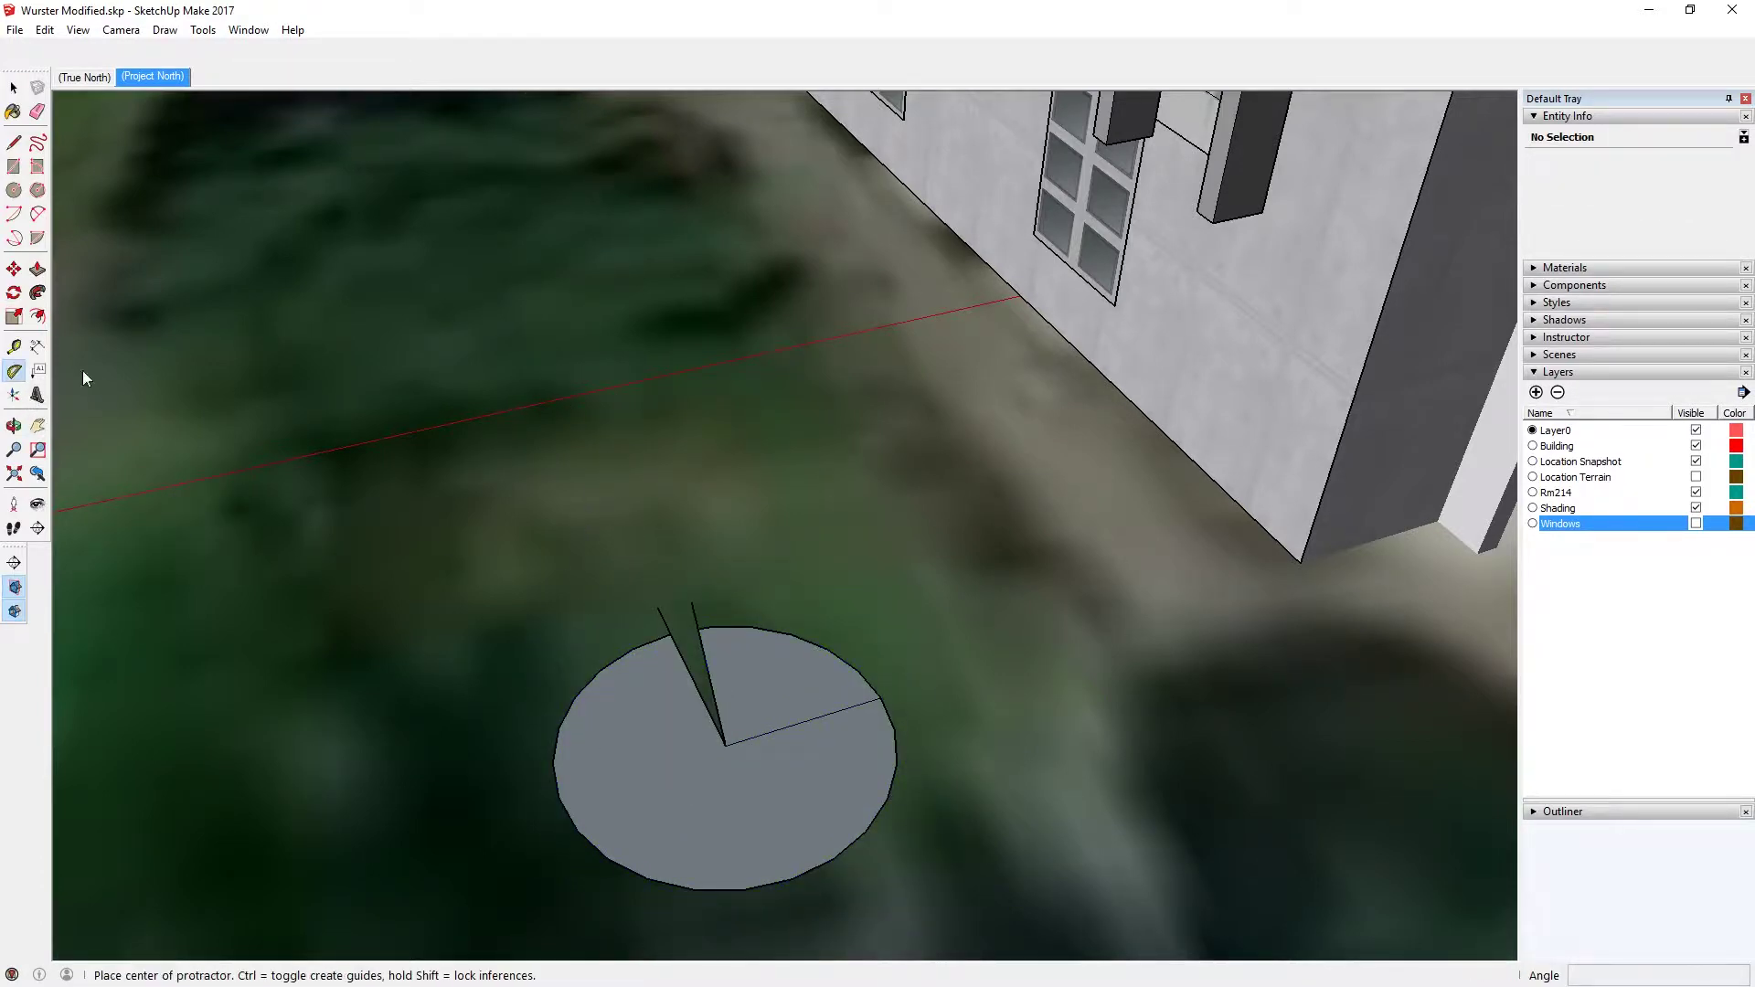
click(726, 748)
click(691, 602)
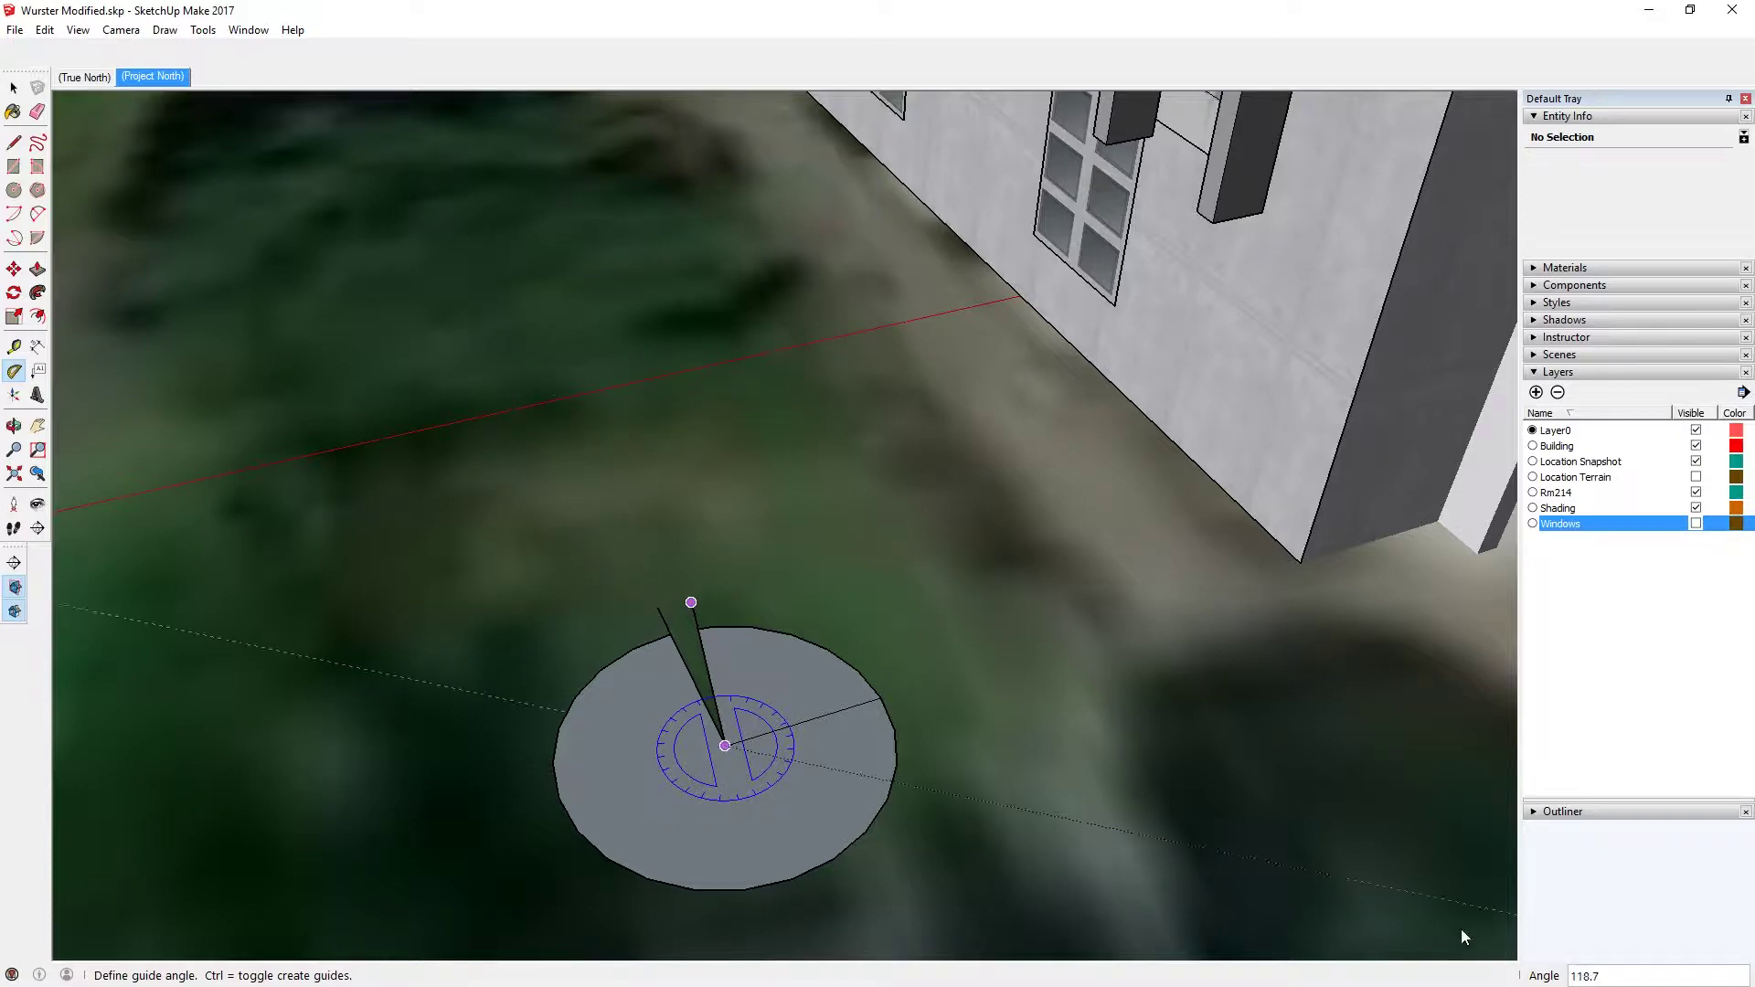
click(910, 615)
key(space)
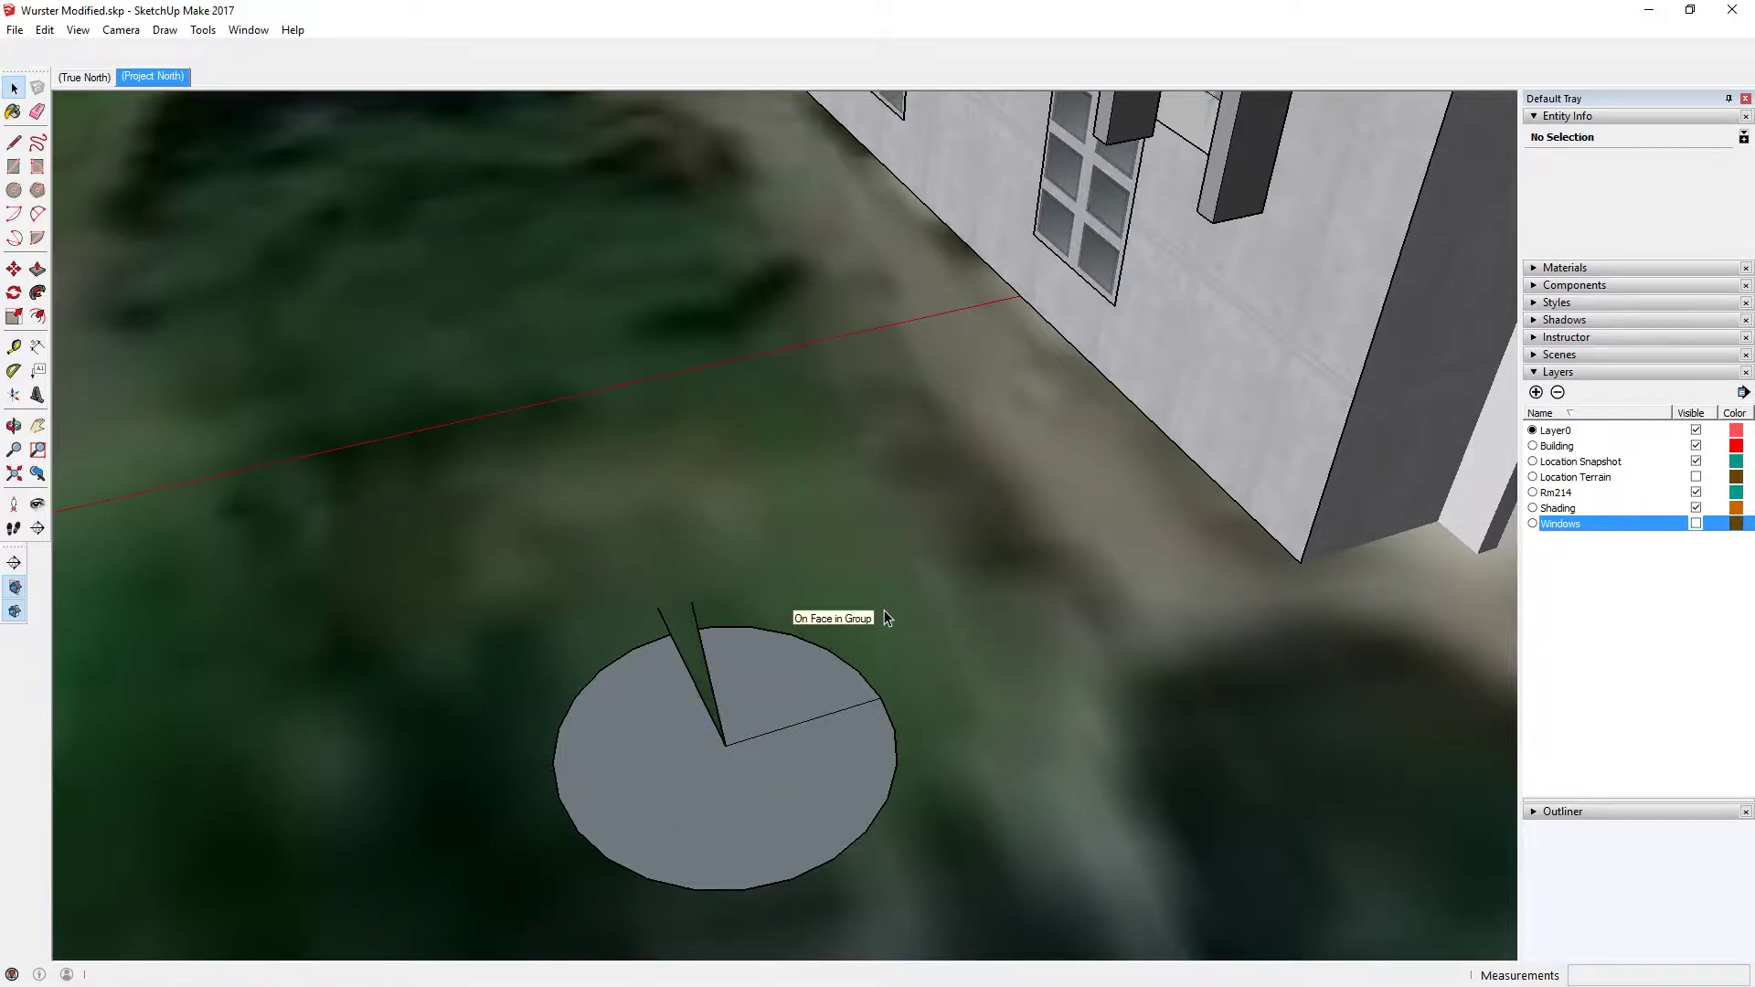
Step: Zoom out to show the whole building and courtyard, then bring up Climate Consultant's sun chart
scroll(787, 756, down, 6)
scroll(820, 649, down, 2)
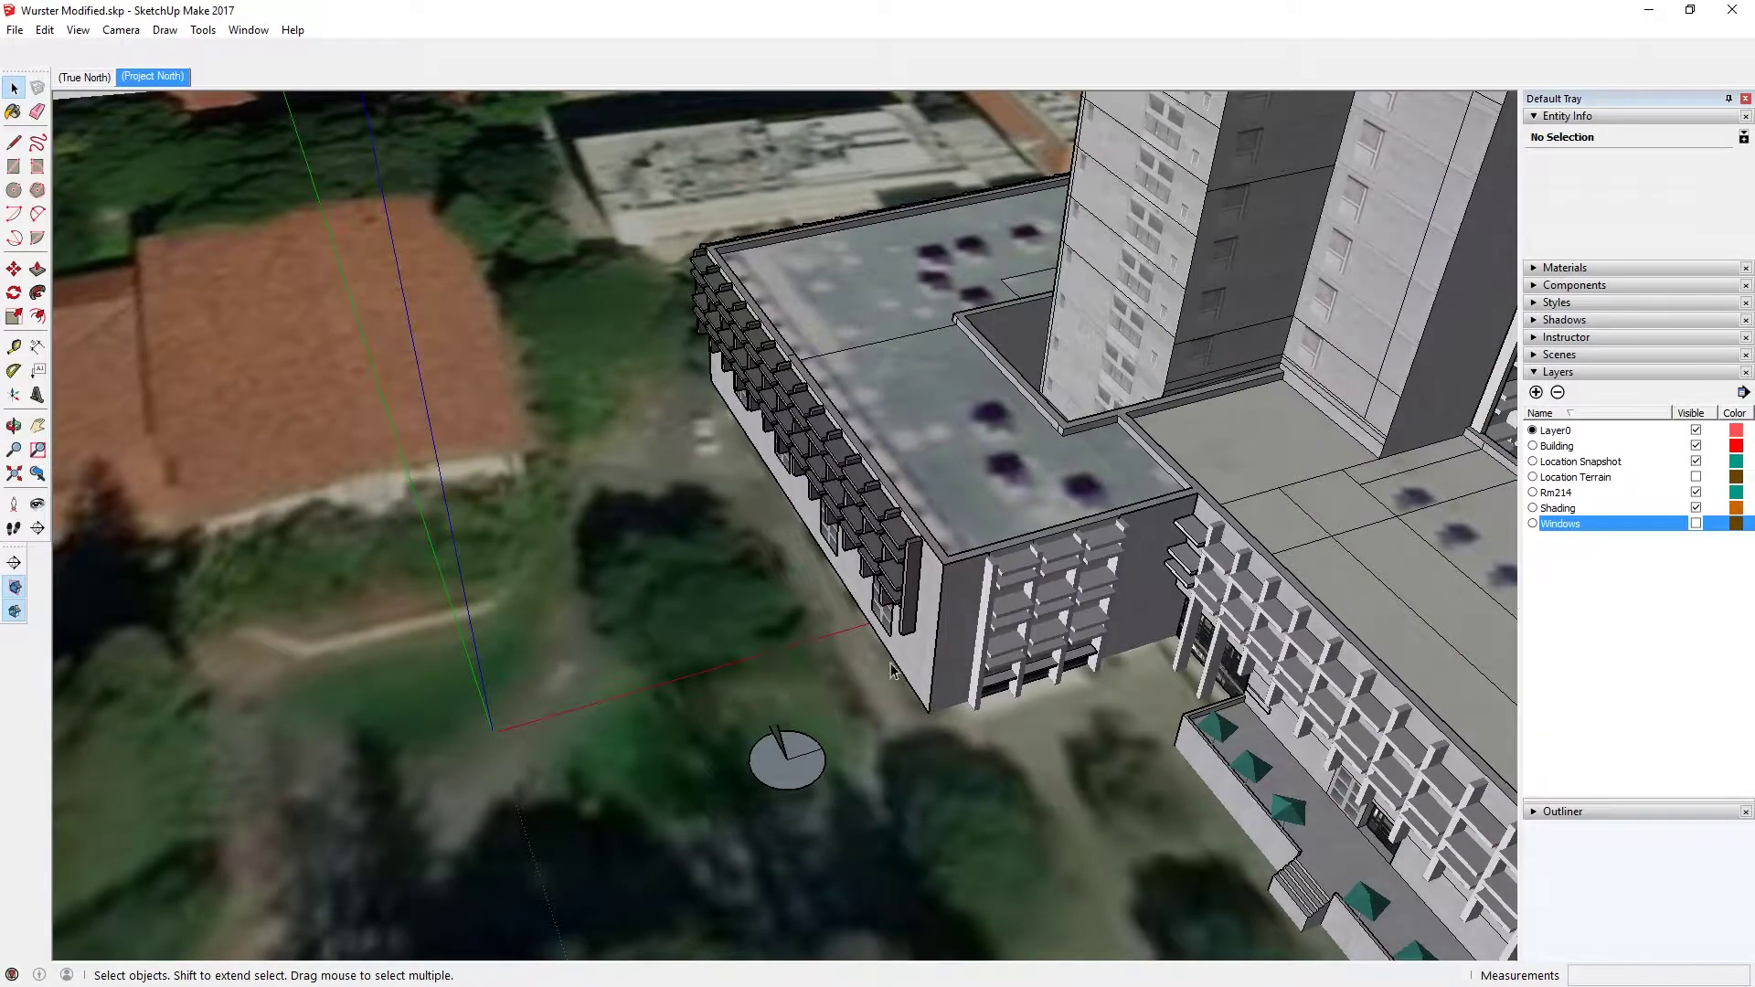
scroll(835, 673, down, 3)
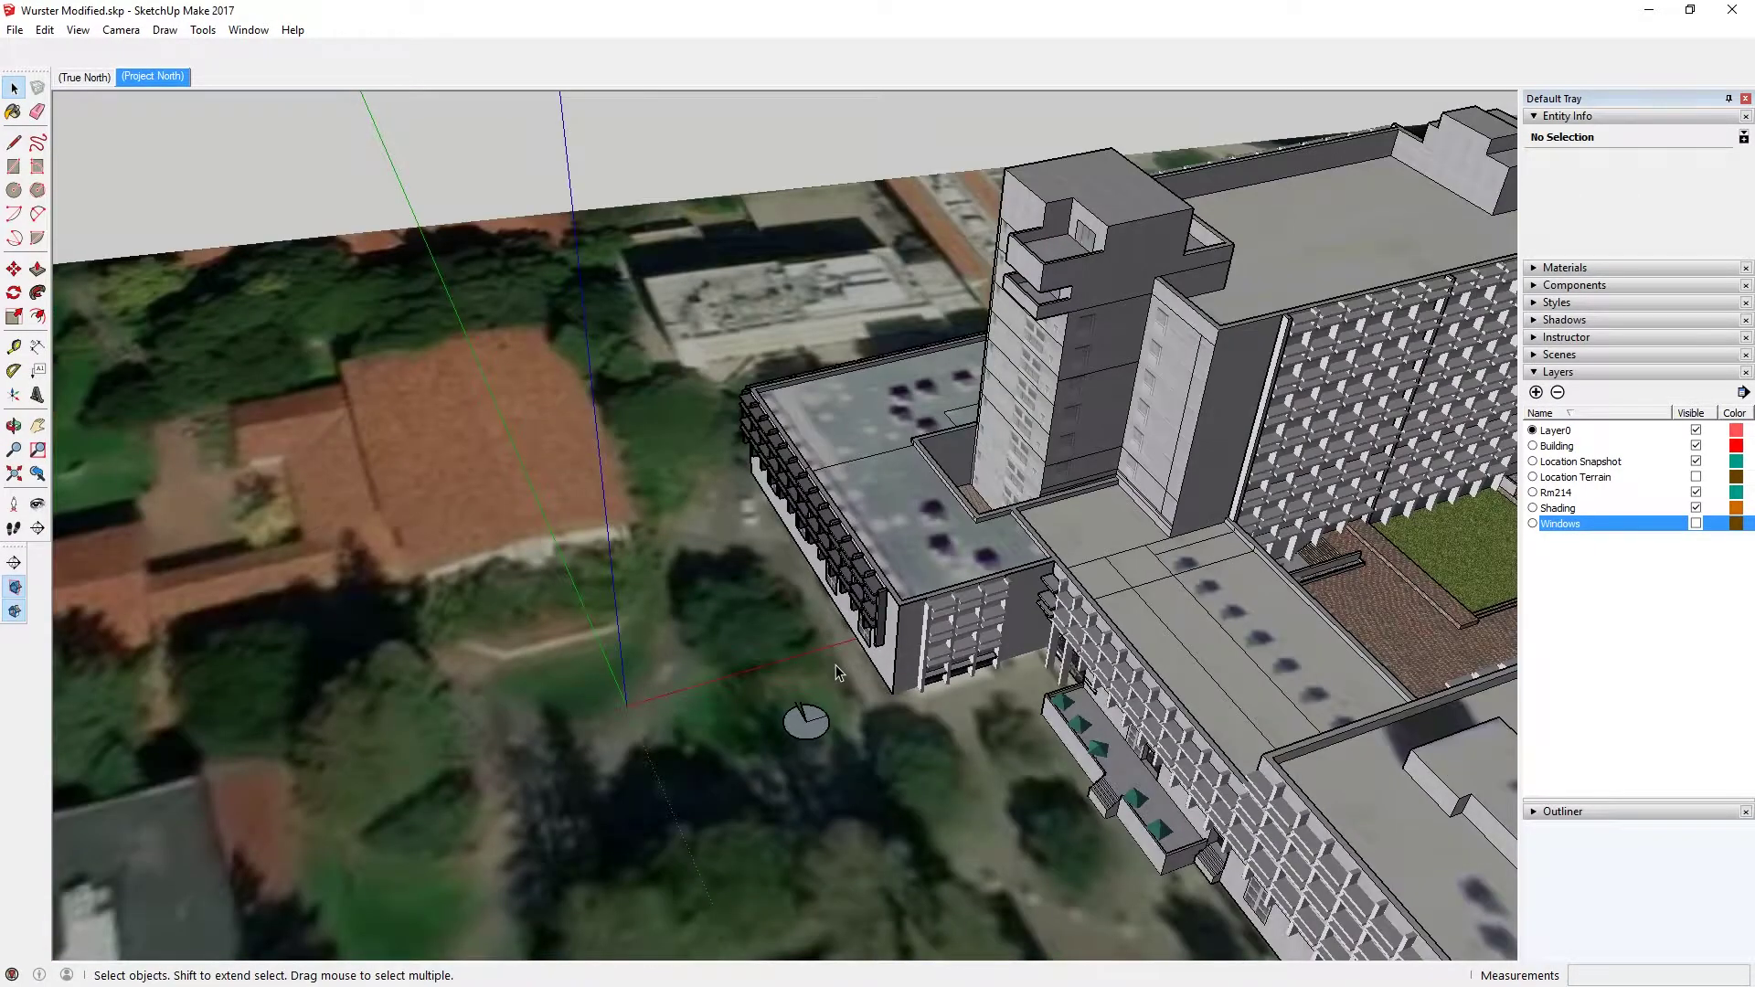
shift+middle_drag(982, 688, 664, 713)
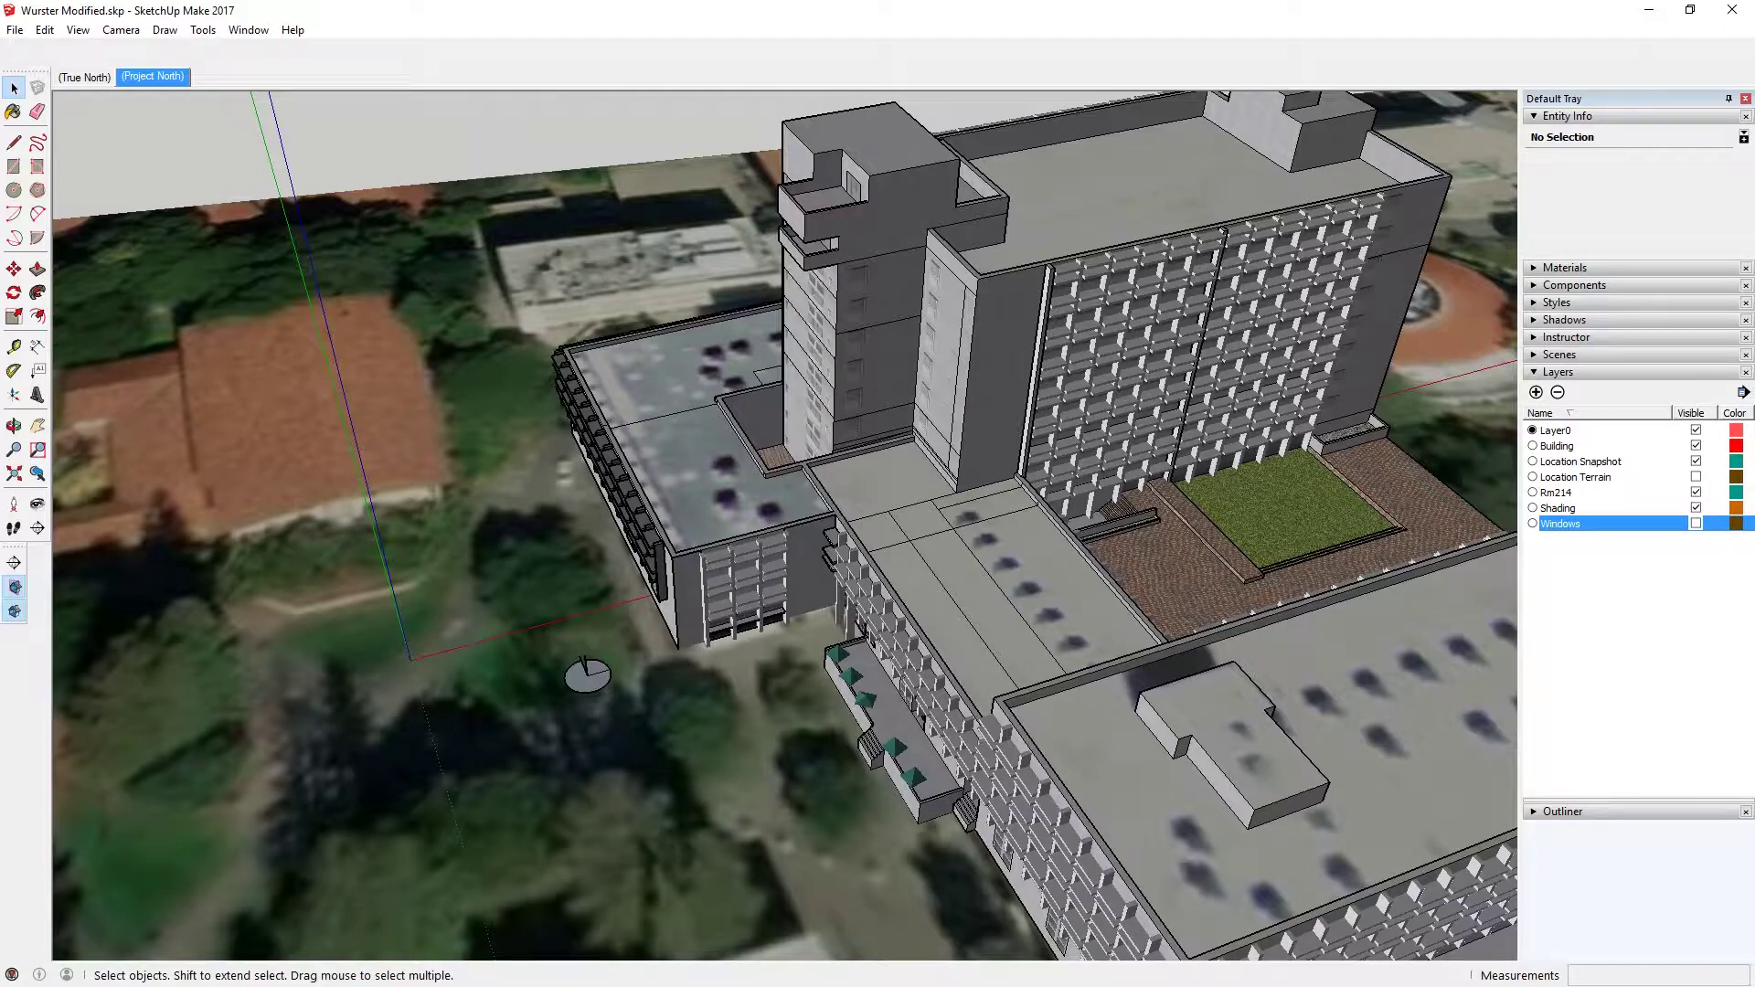
key(alt+Tab)
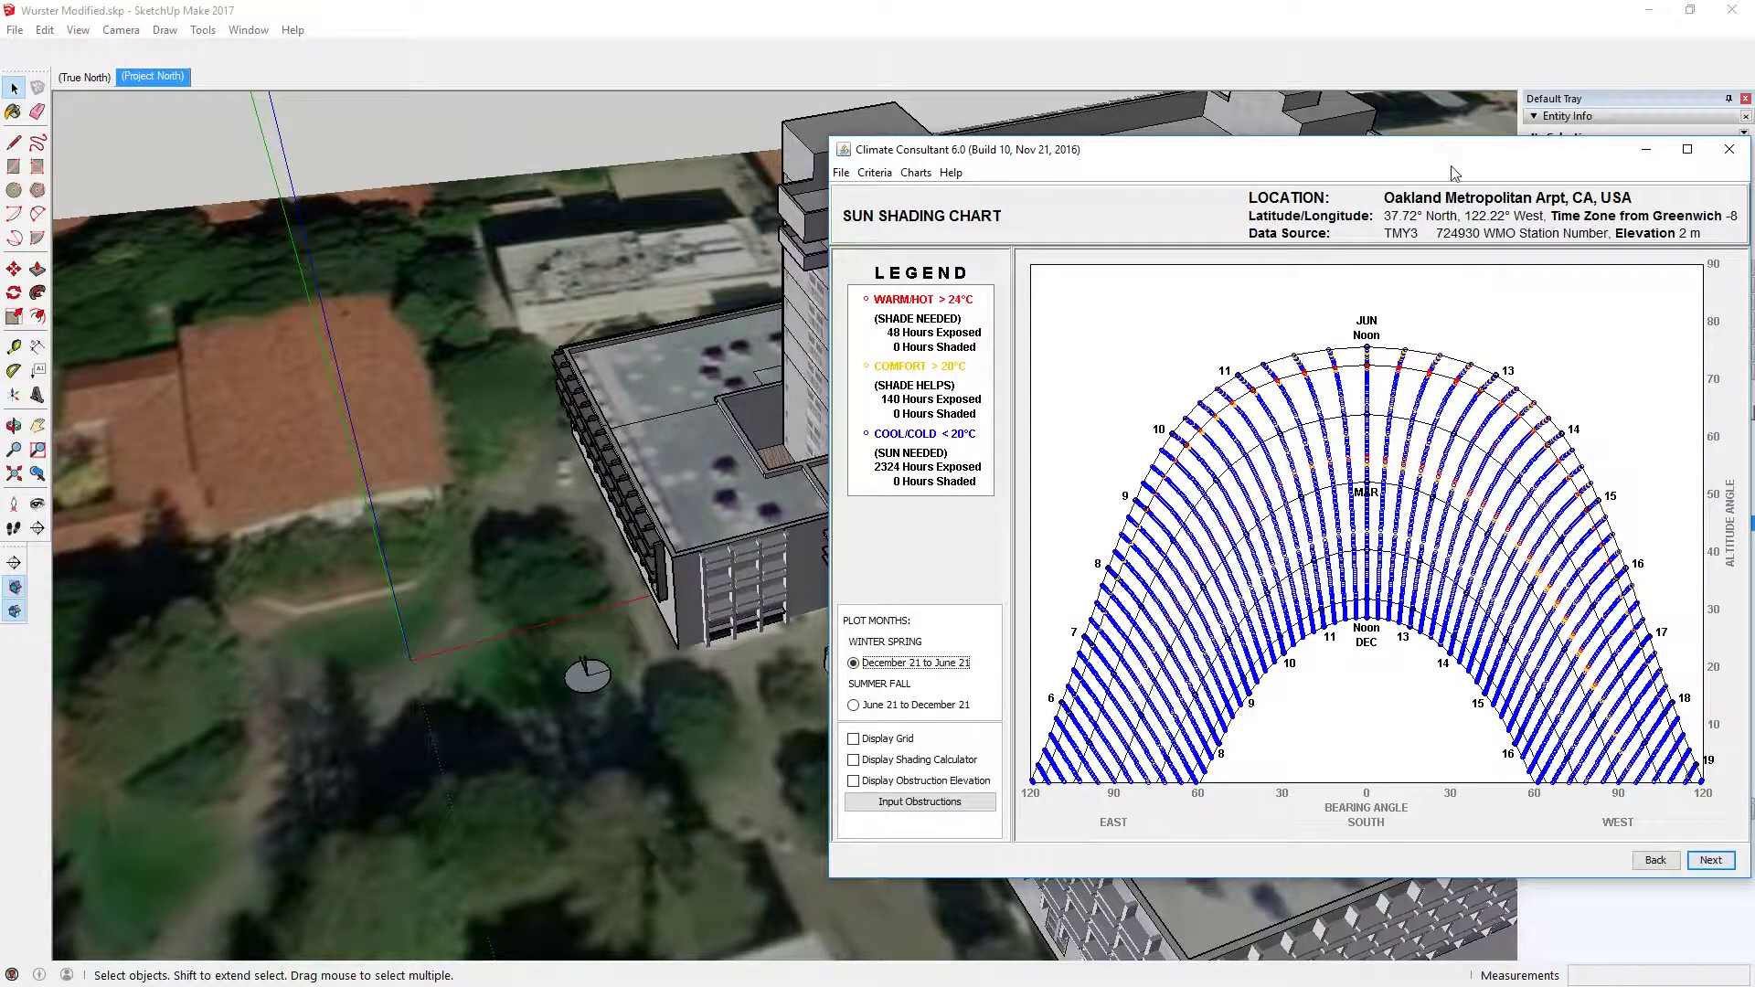
Step: Show the shading calculator on the sun chart with the window bearing at about 75° west
click(1647, 10)
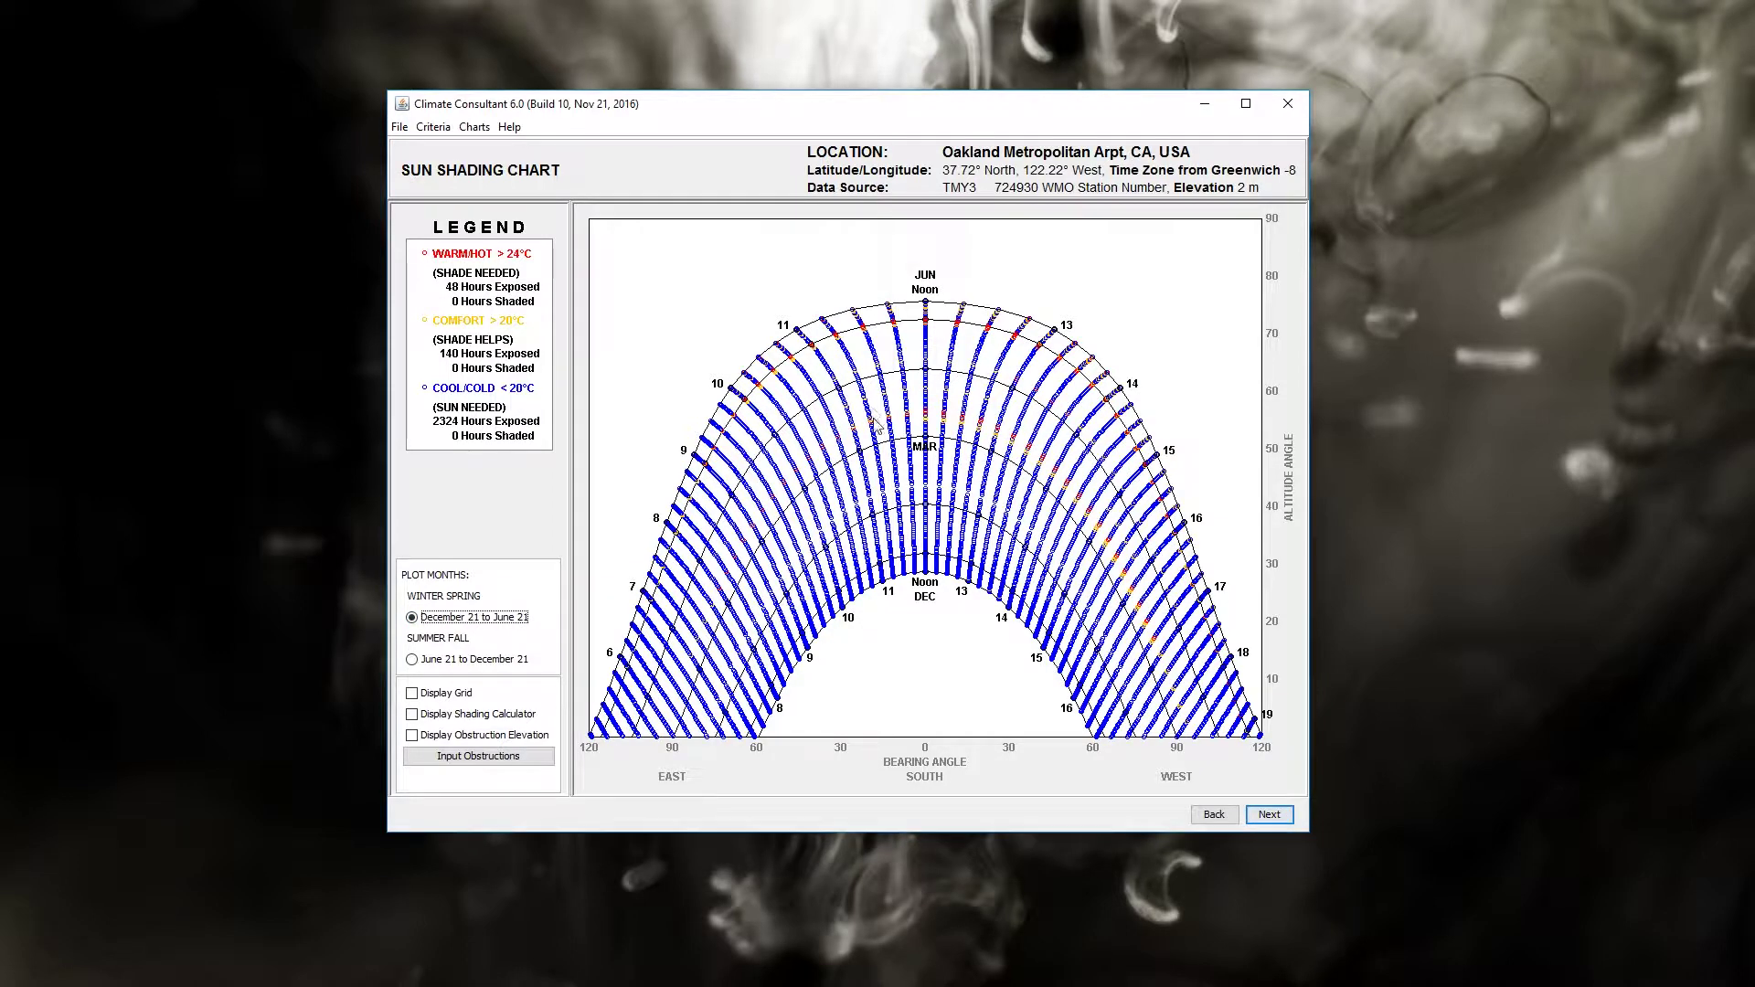
click(476, 720)
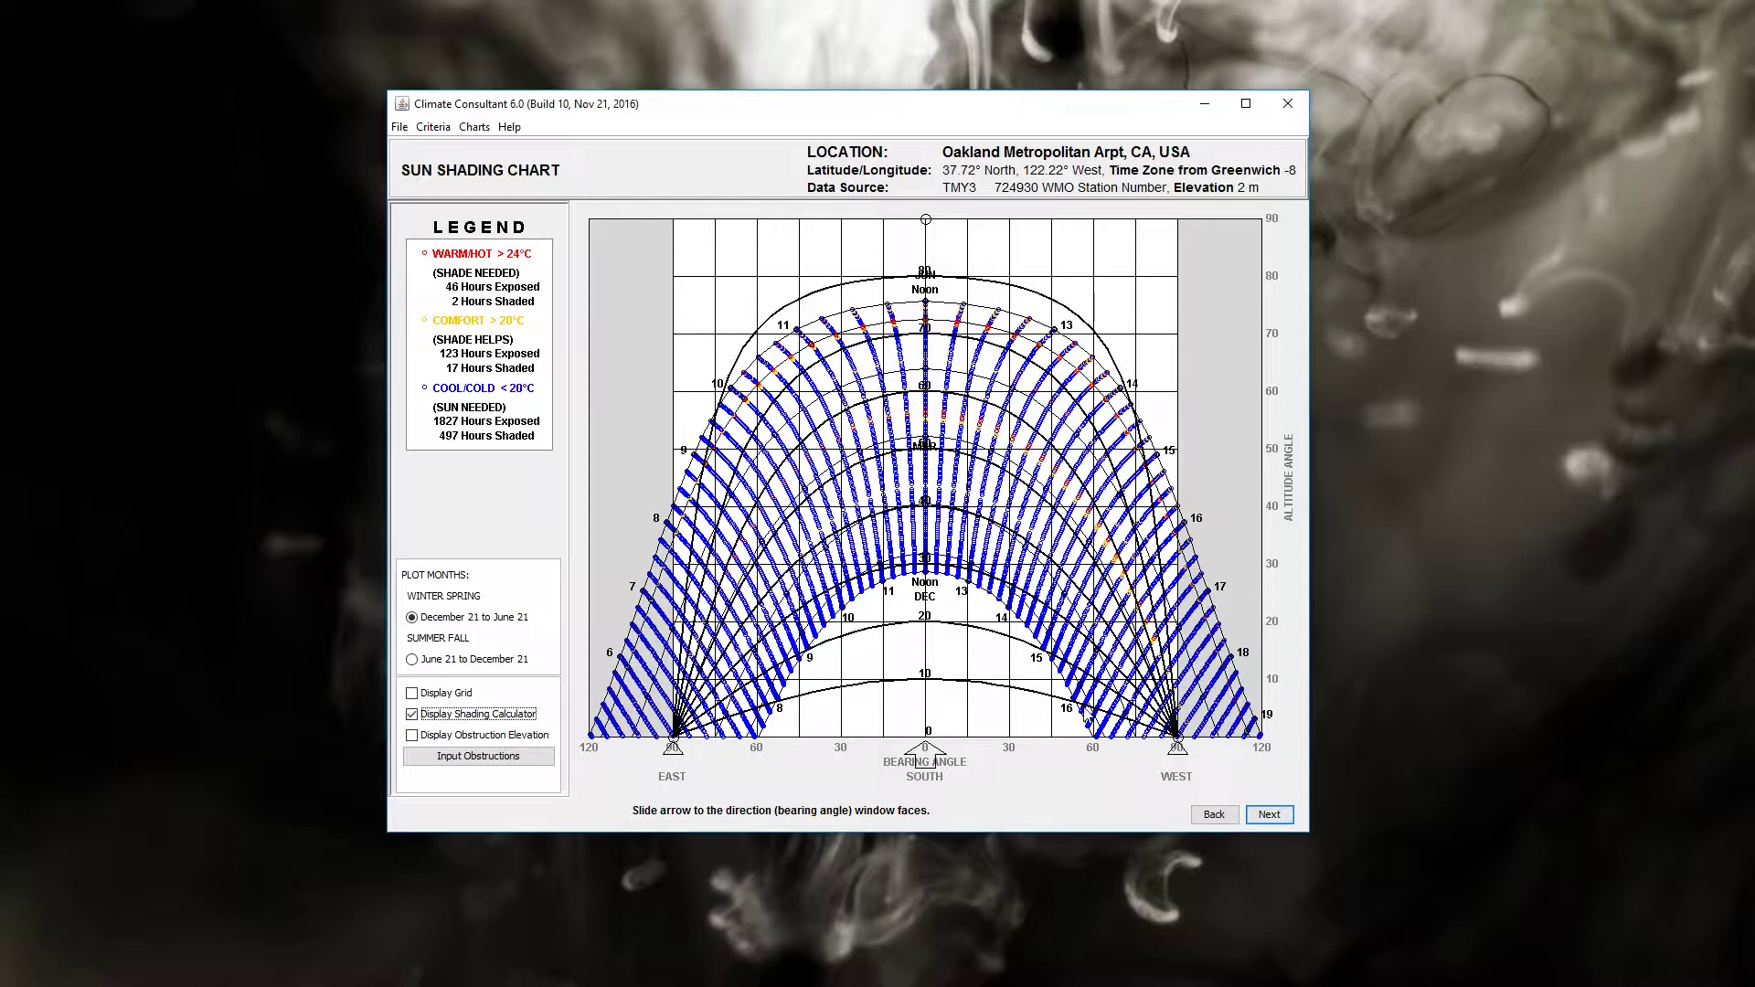
drag(925, 757, 1168, 775)
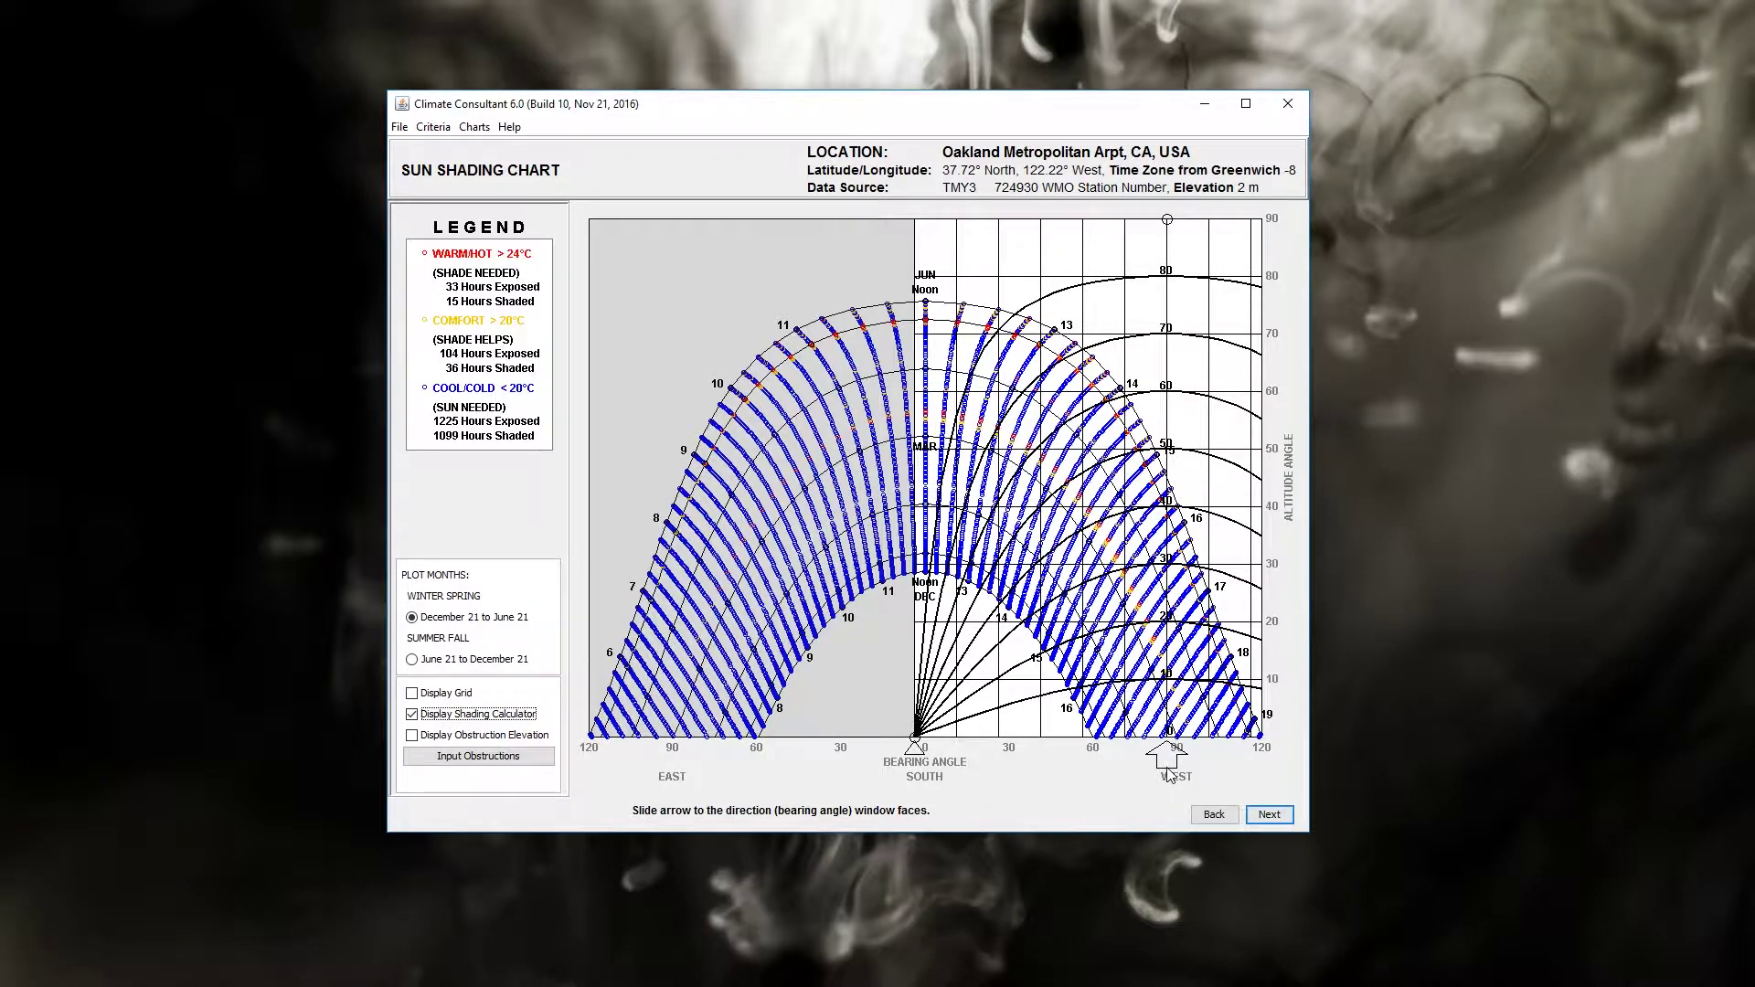
drag(1171, 776, 1139, 767)
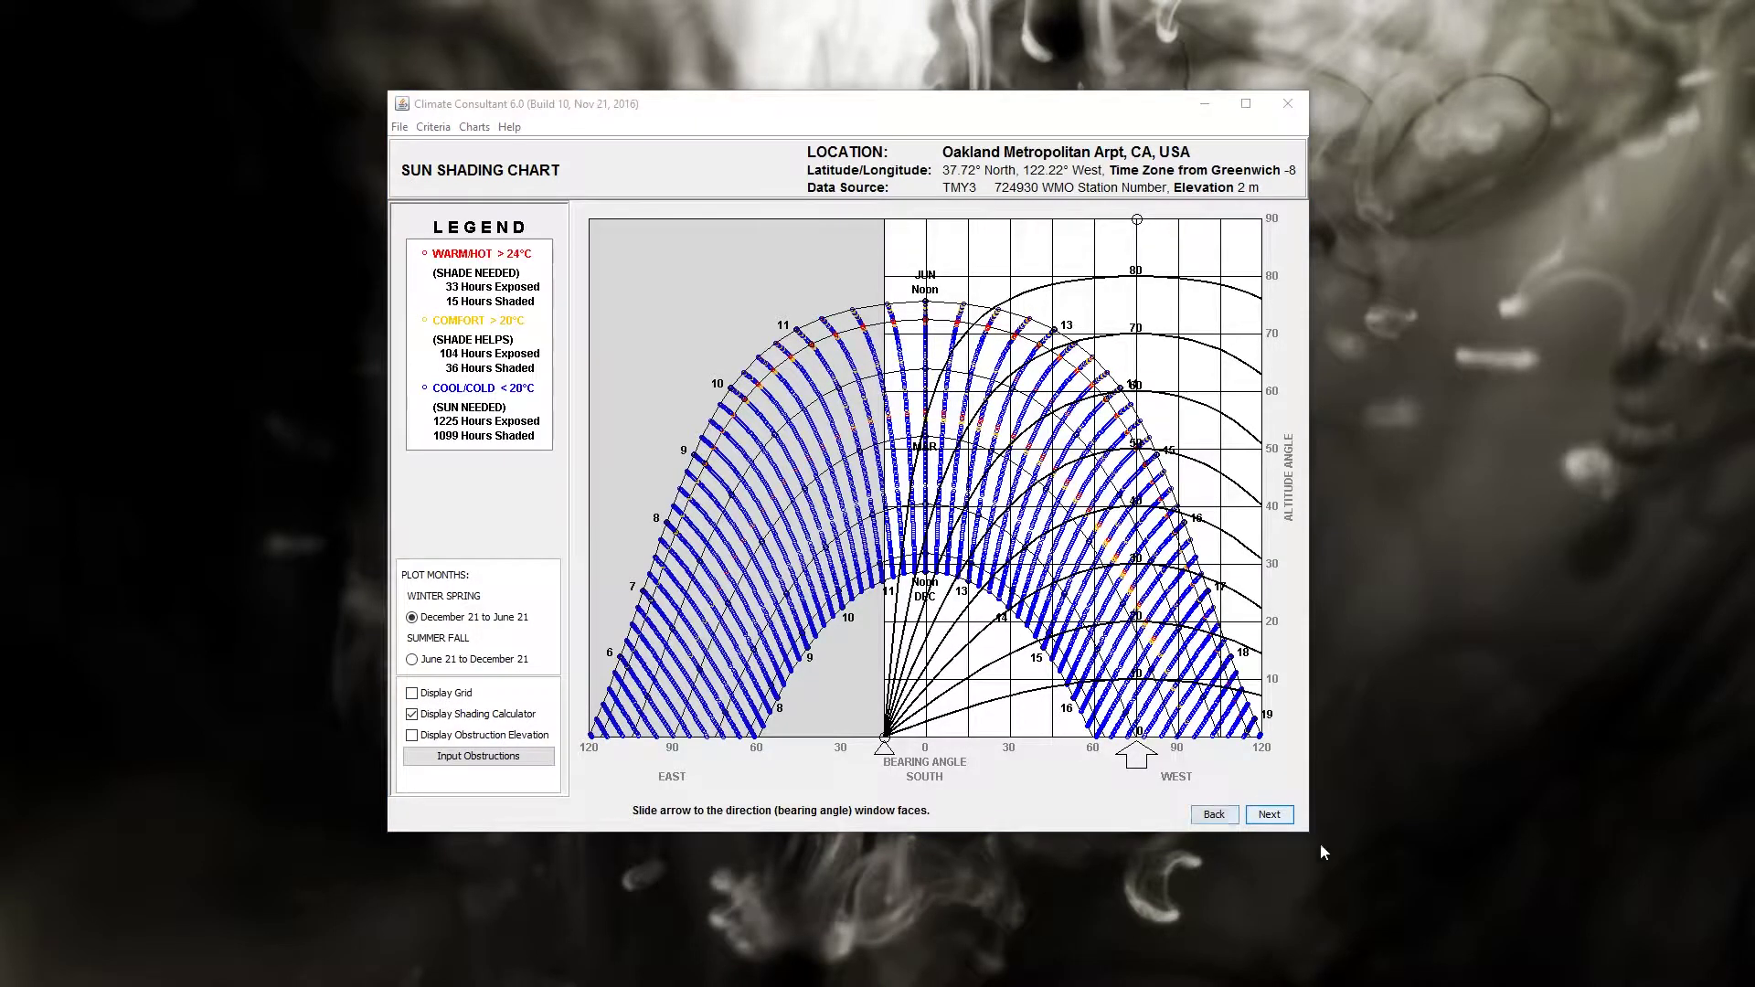
drag(1141, 764, 1157, 764)
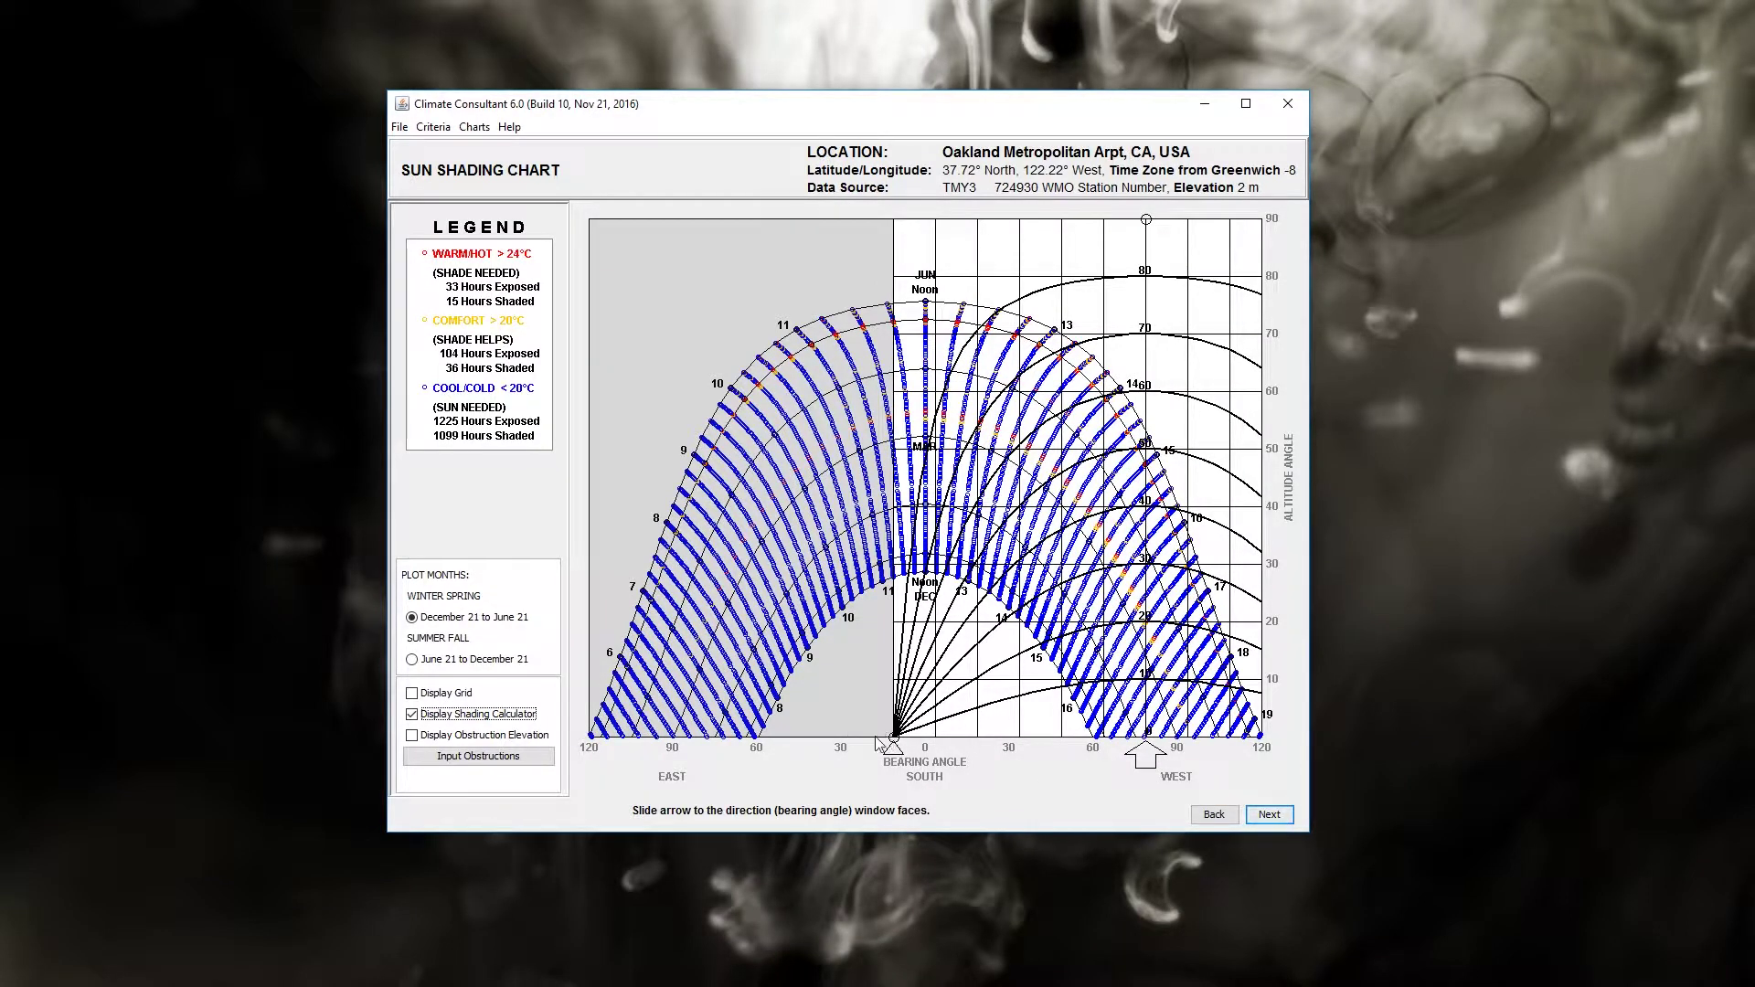
Step: Arrange Climate Consultant on the right and SketchUp on the left
drag(1081, 89, 1505, 77)
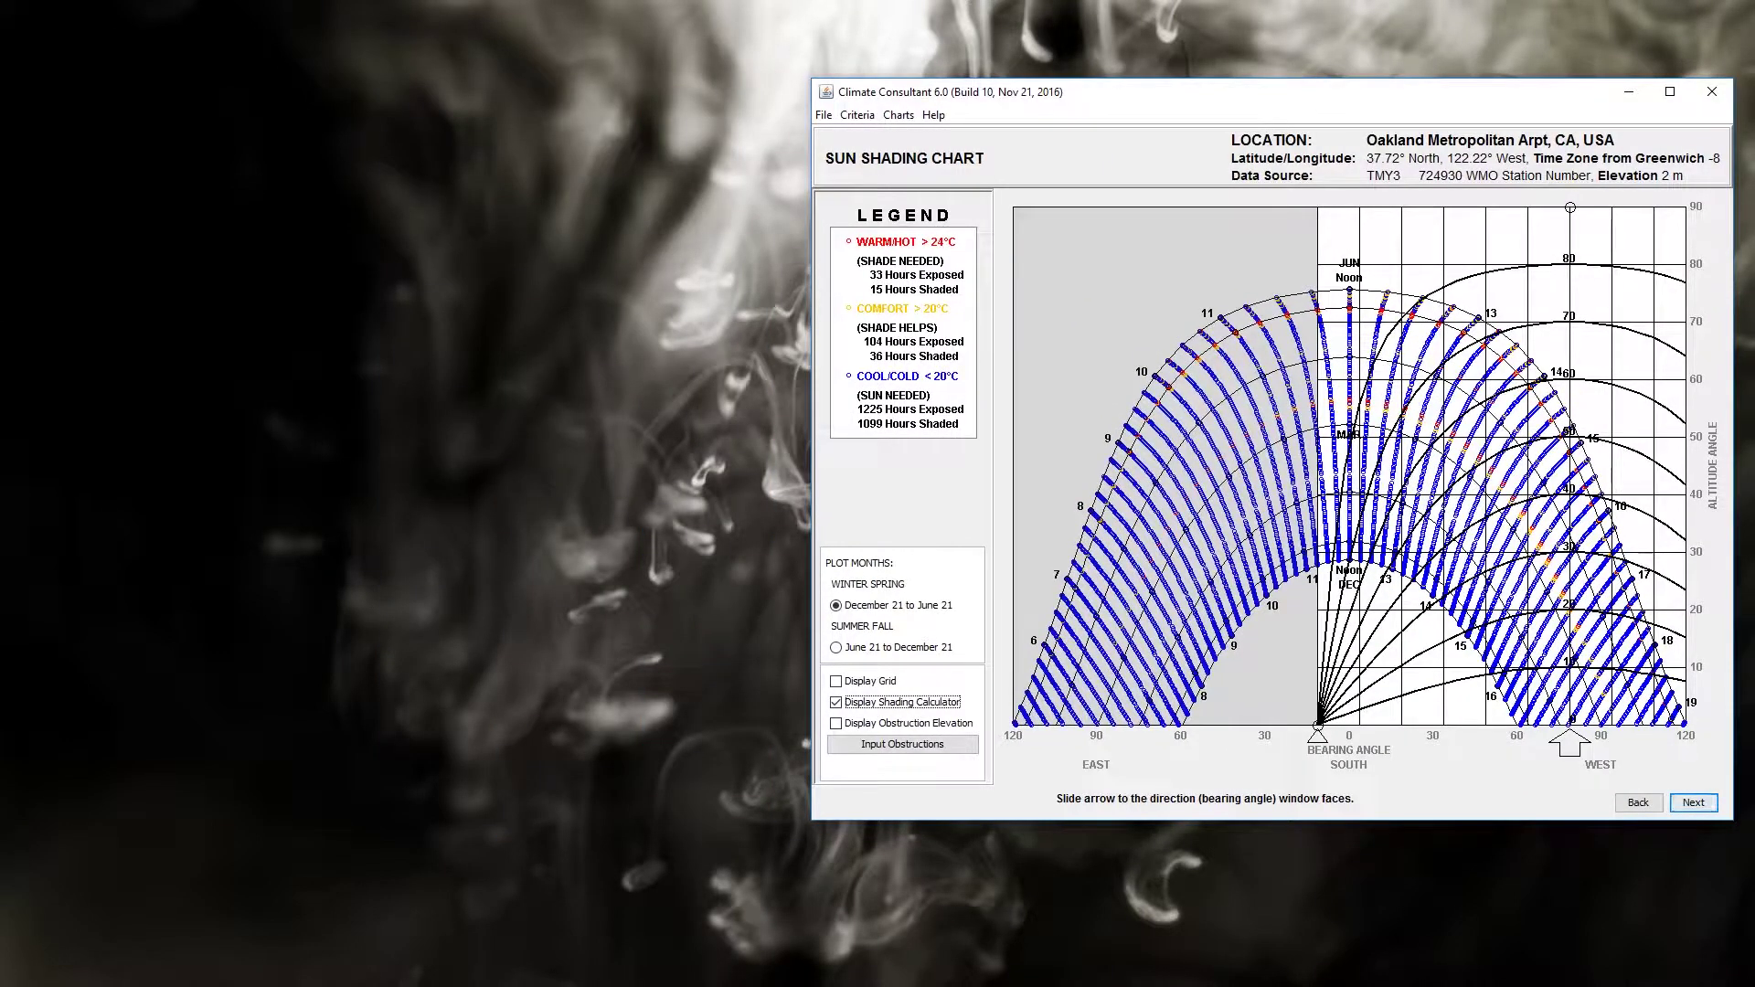
key(alt+Tab)
mouse_move(1115, 11)
mouse_down()
mouse_move(954, 16)
mouse_move(511, 88)
mouse_move(563, 13)
mouse_up()
Step: Fit SketchUp beside the chart with panels hidden, view the west fins, and plot June 21–December 21
mouse_move(1147, 712)
mouse_down()
mouse_move(775, 894)
mouse_move(802, 956)
mouse_up()
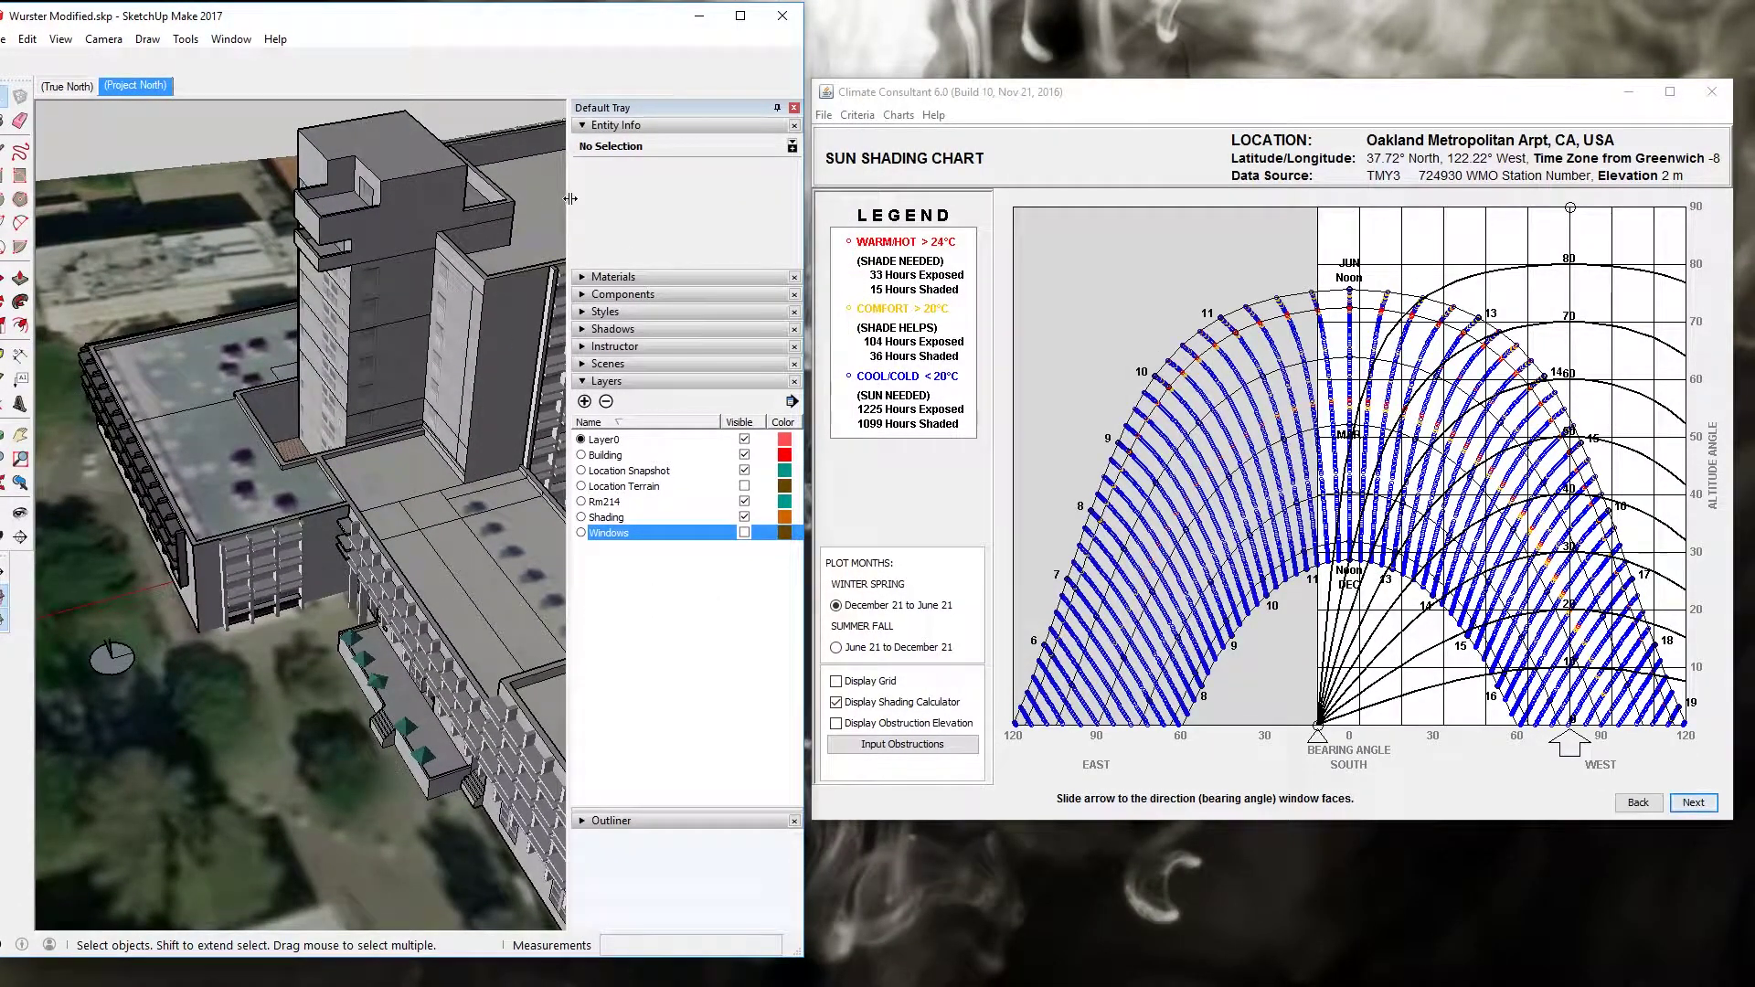
click(582, 381)
click(780, 109)
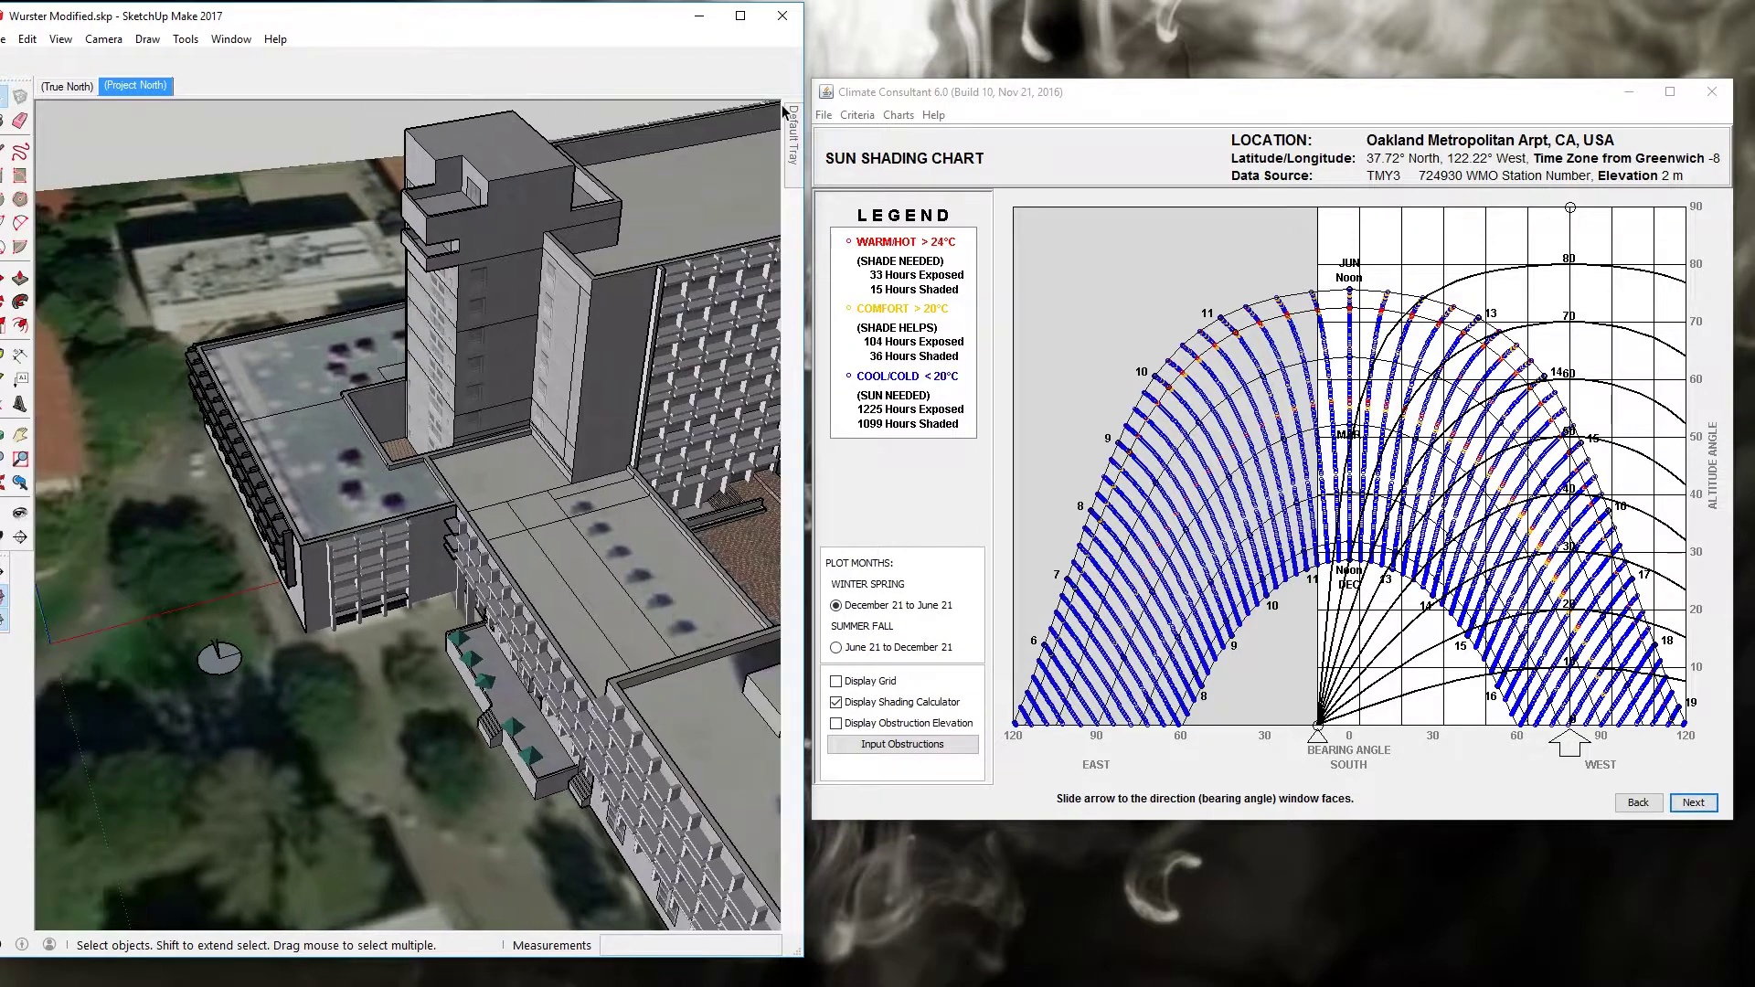
scroll(386, 470, up, 8)
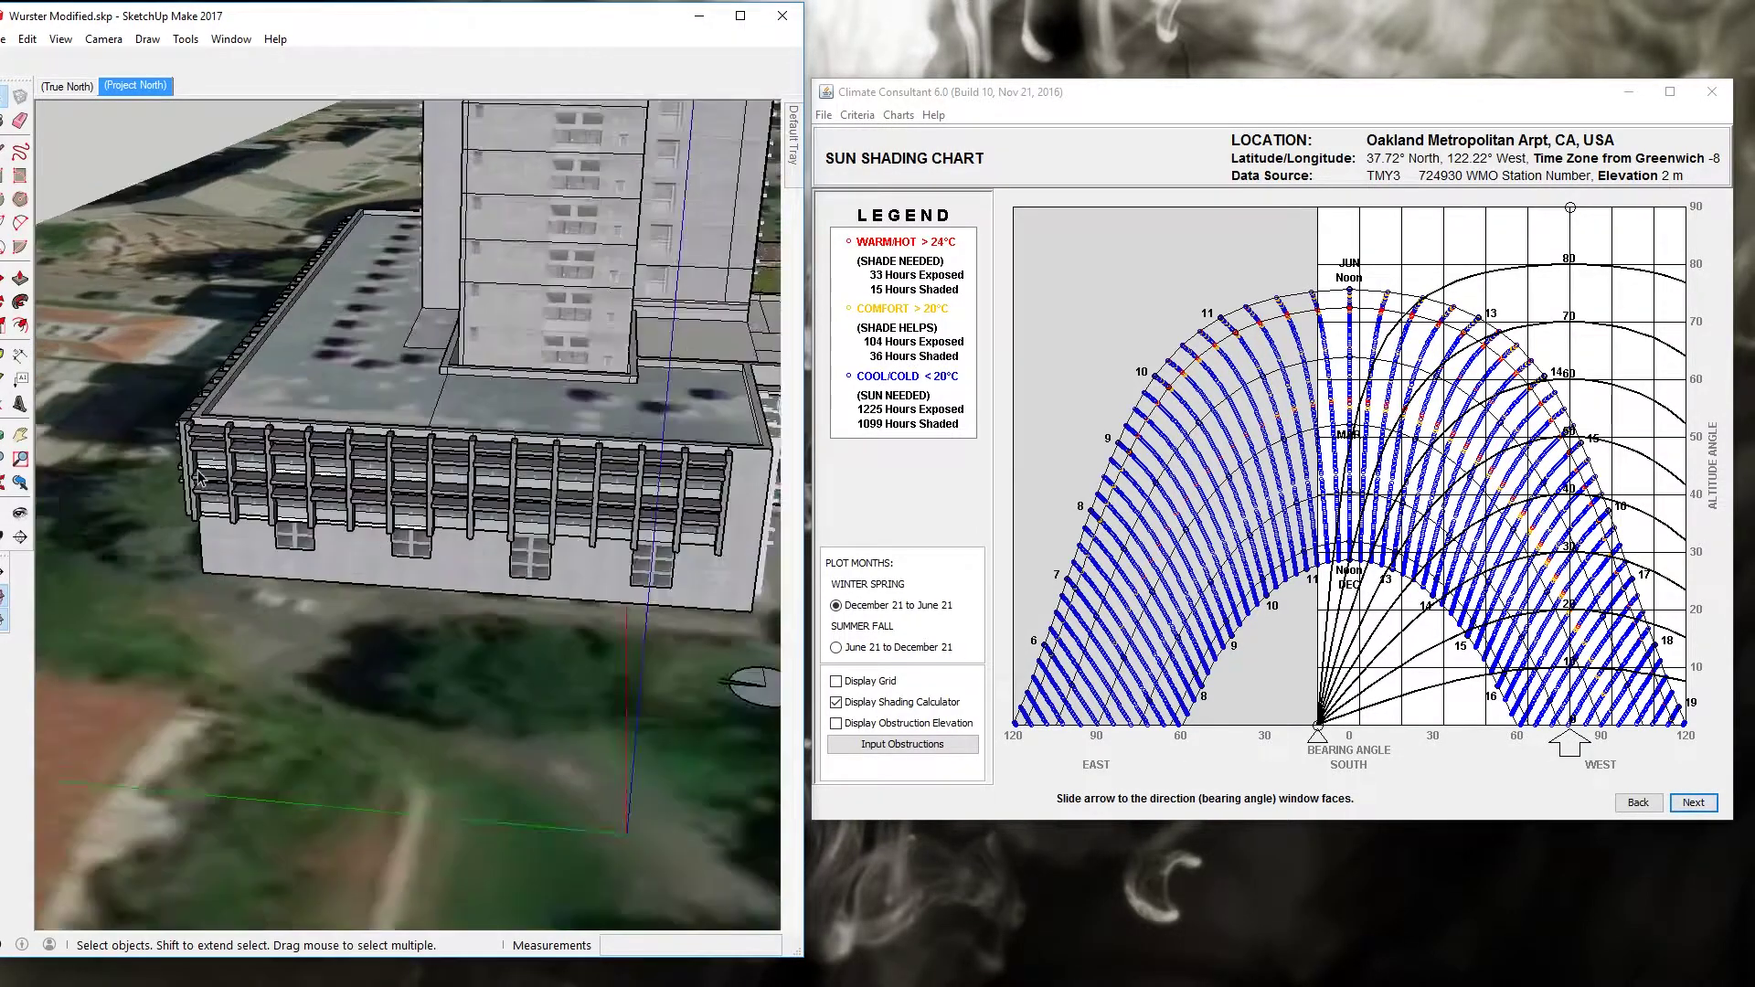
middle_drag(362, 448, 284, 430)
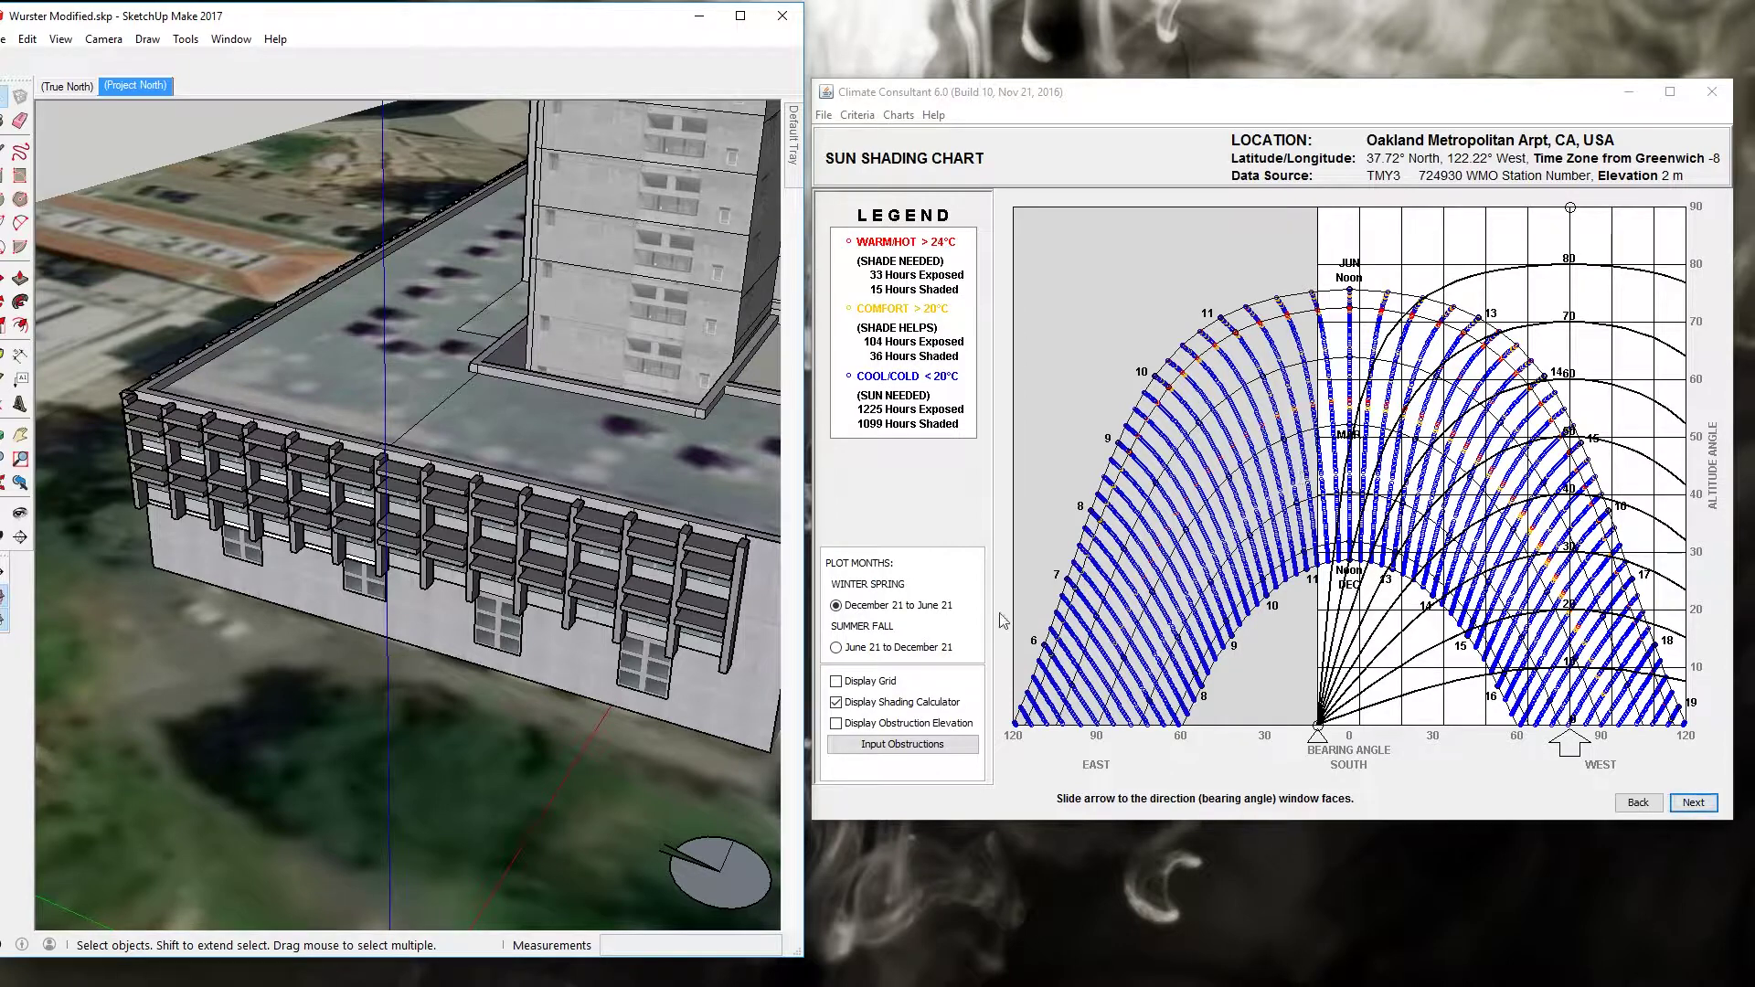
click(861, 649)
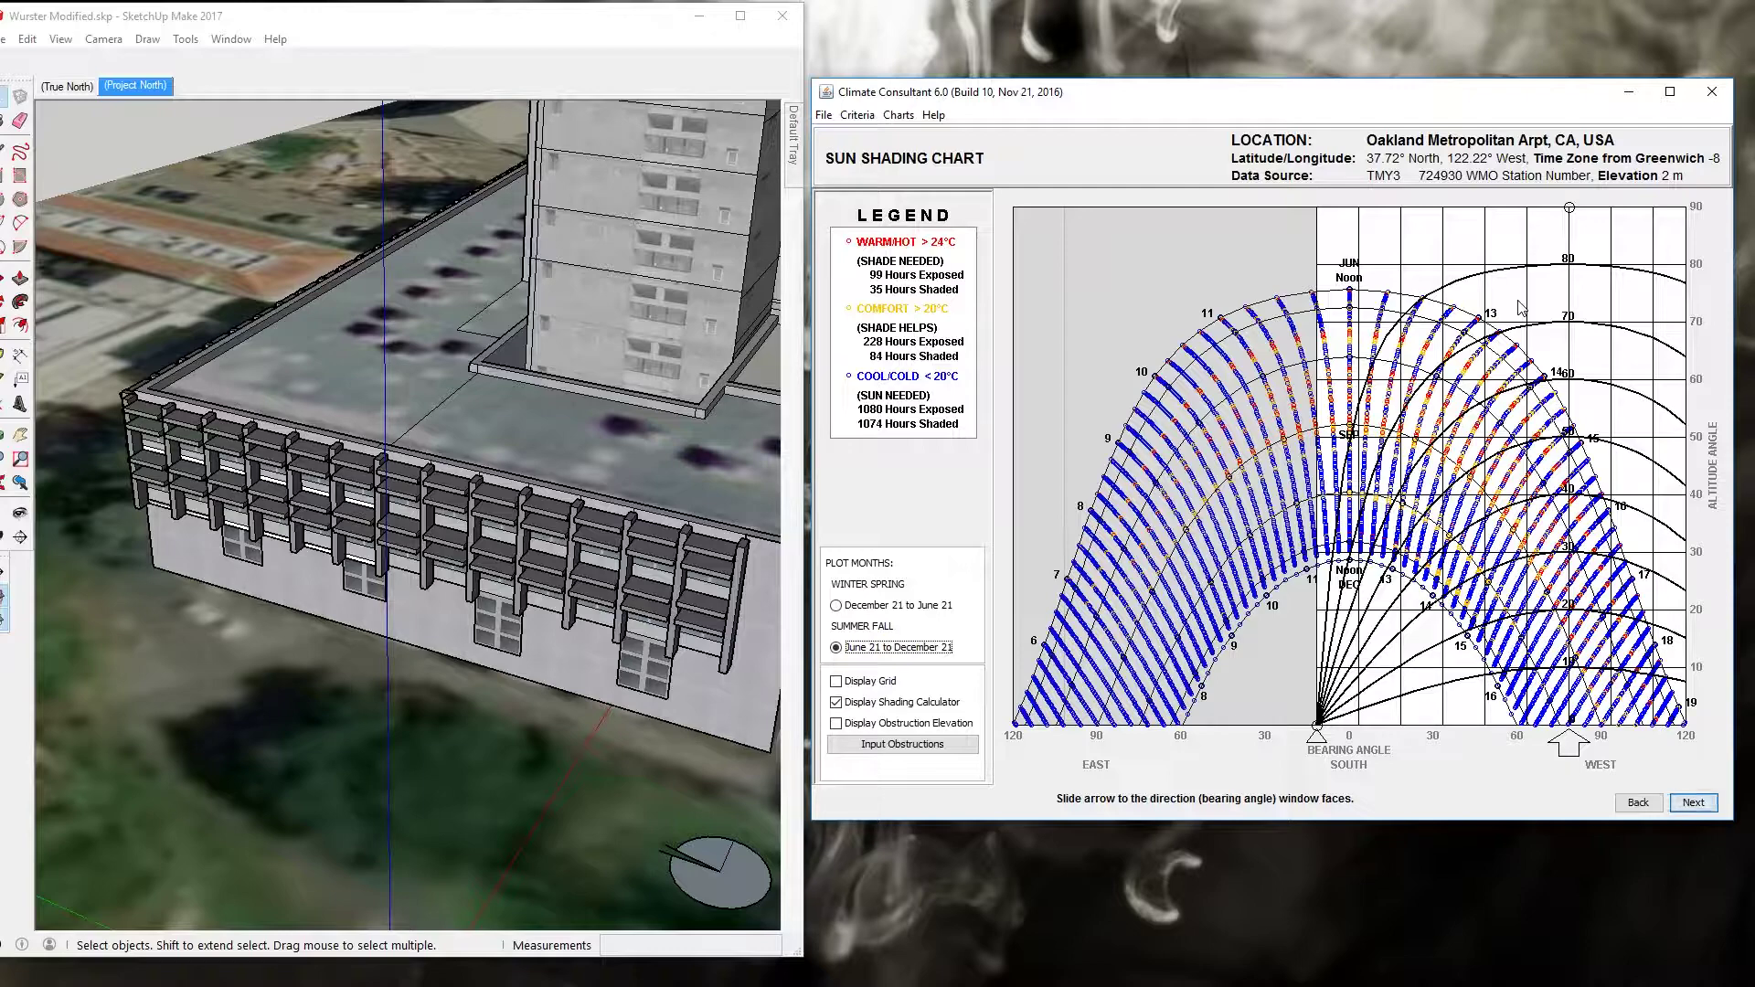
Step: Orbit the SketchUp model to a new angle on the west facade
middle_drag(352, 535, 288, 443)
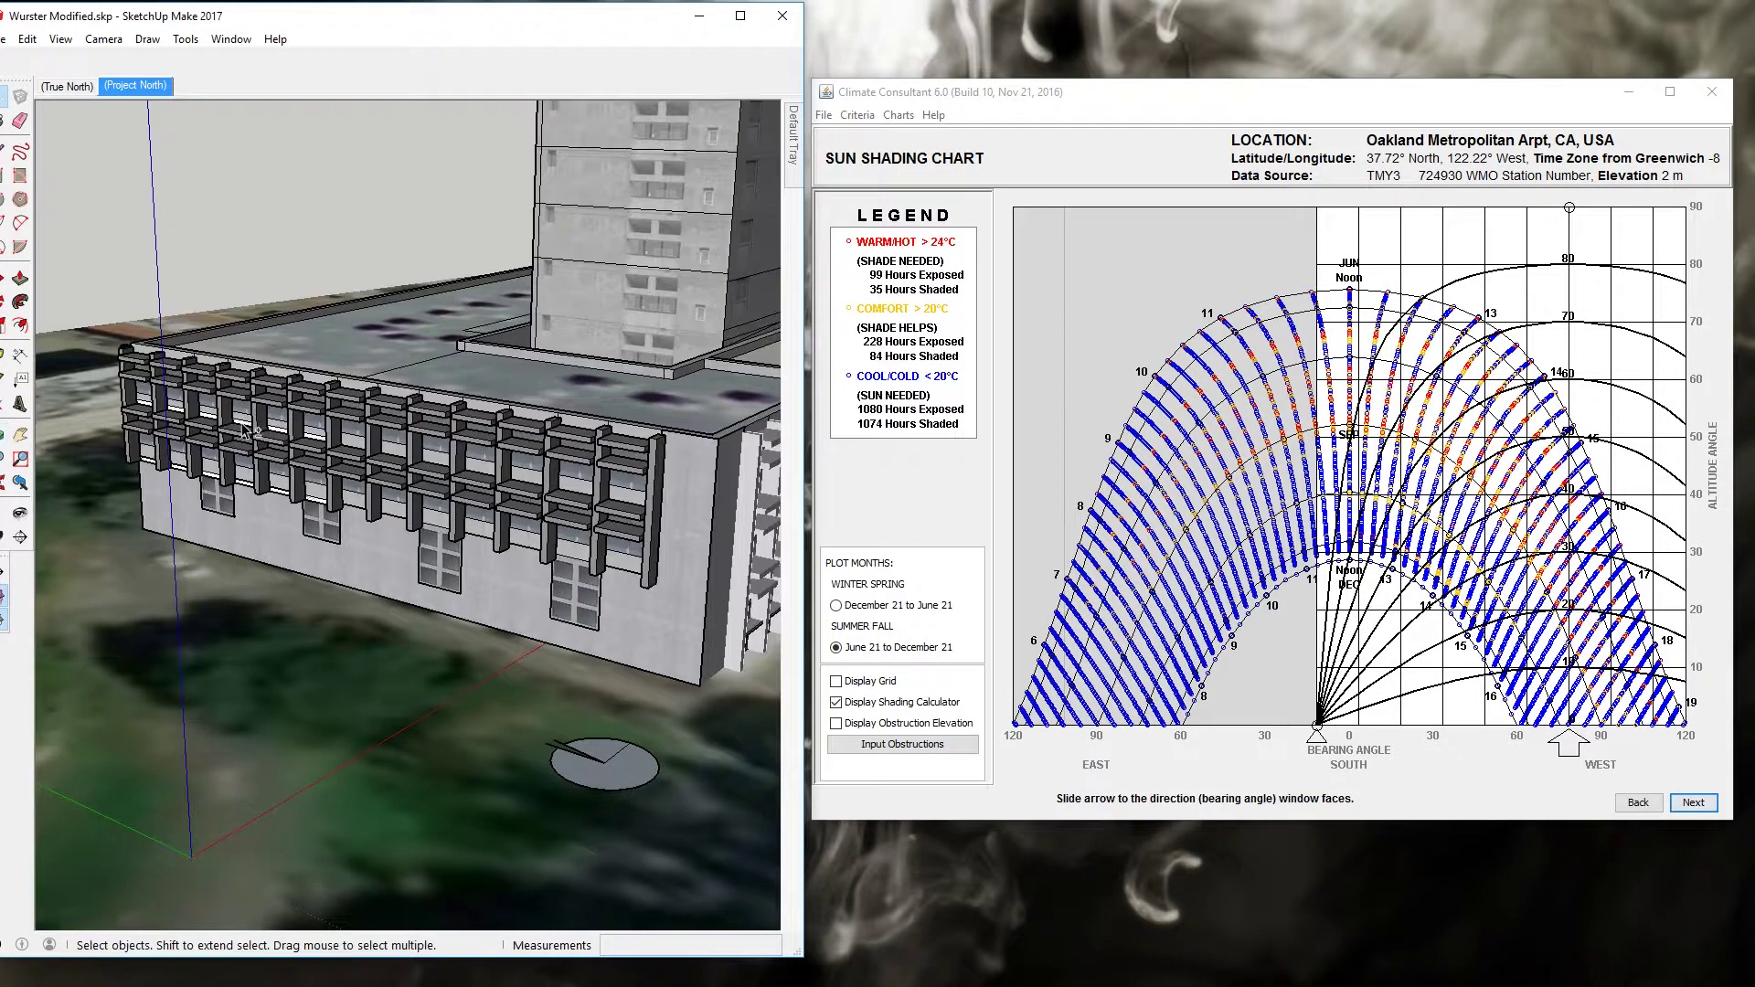
Step: Draw a diagonal line from a fin edge to the overhang's midpoint
scroll(245, 429, up, 8)
mouse_move(469, 505)
middle_down()
mouse_move(533, 512)
mouse_move(510, 408)
mouse_move(420, 372)
mouse_move(546, 530)
middle_up()
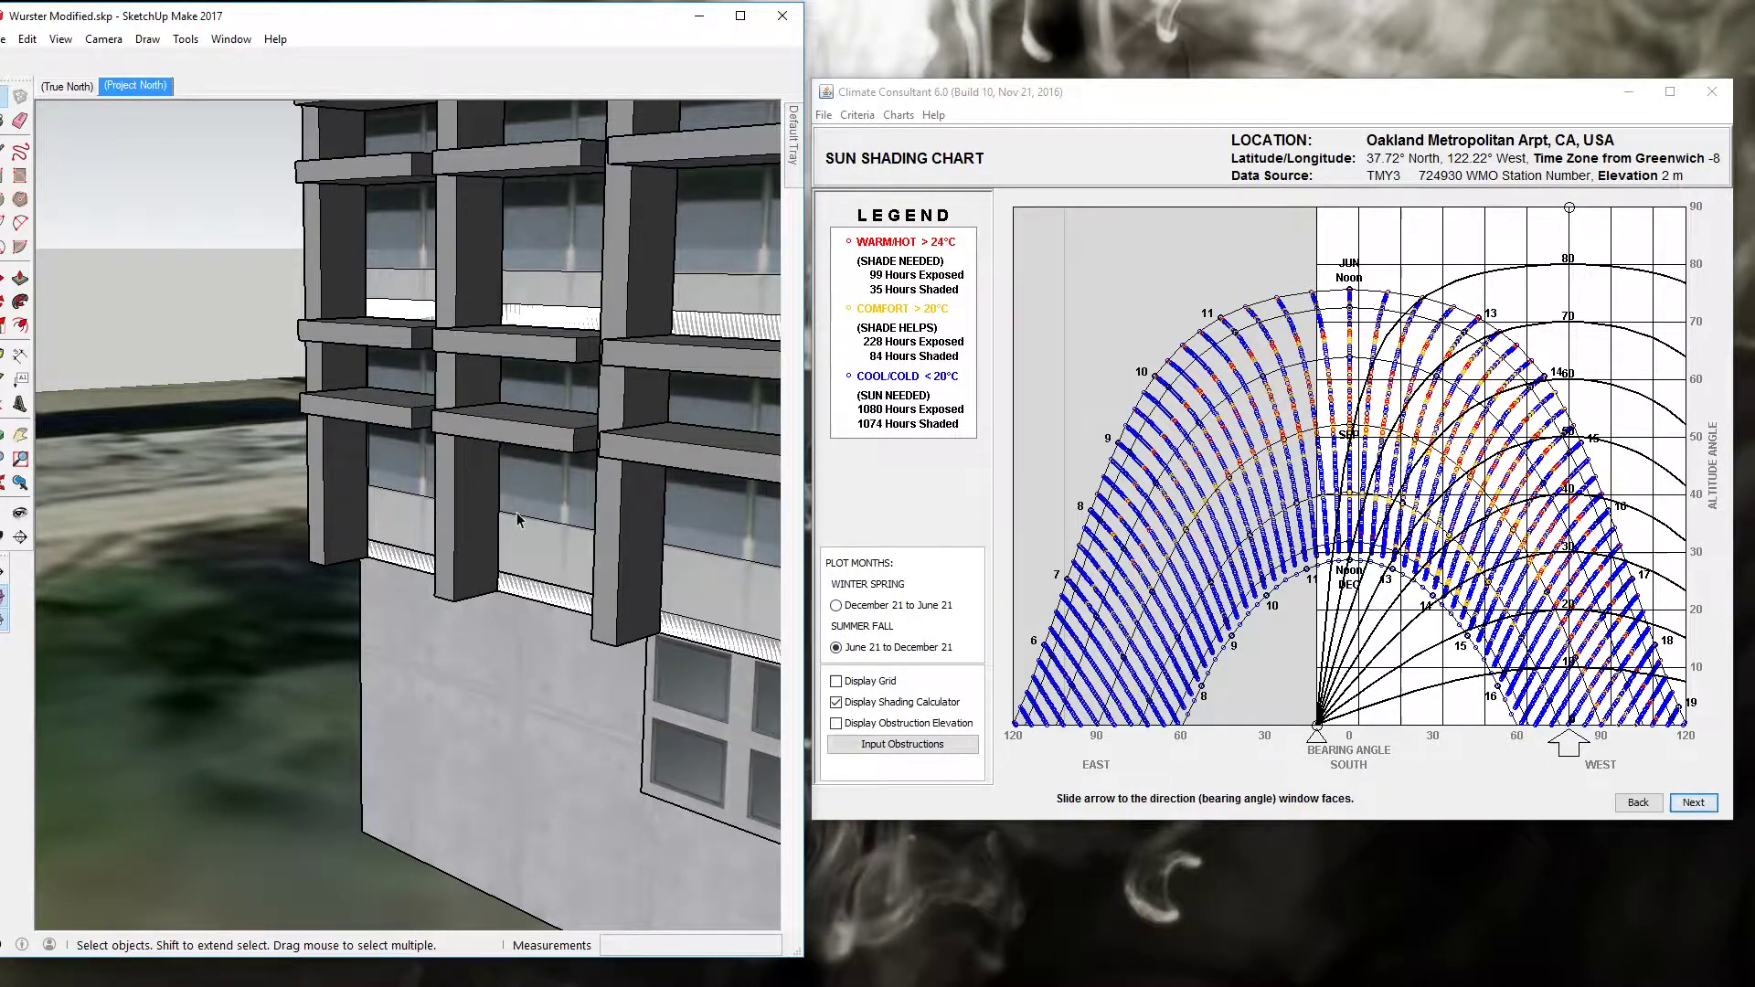
key(l)
click(605, 504)
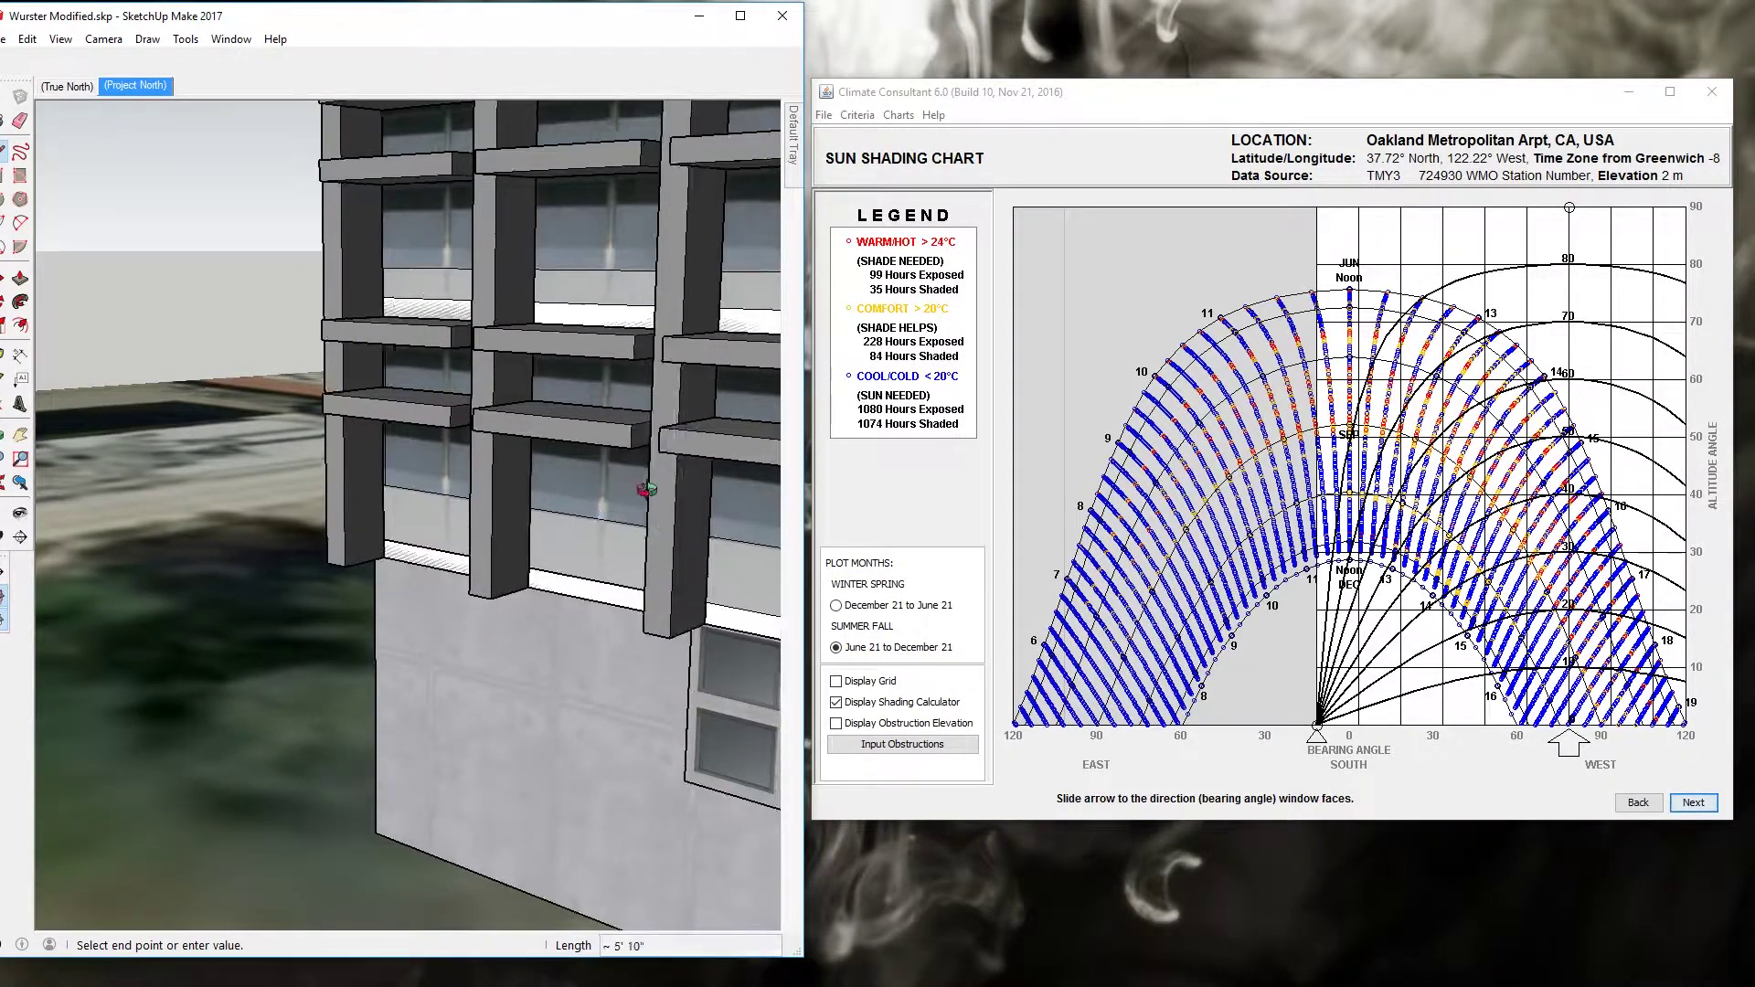
middle_drag(647, 490, 471, 375)
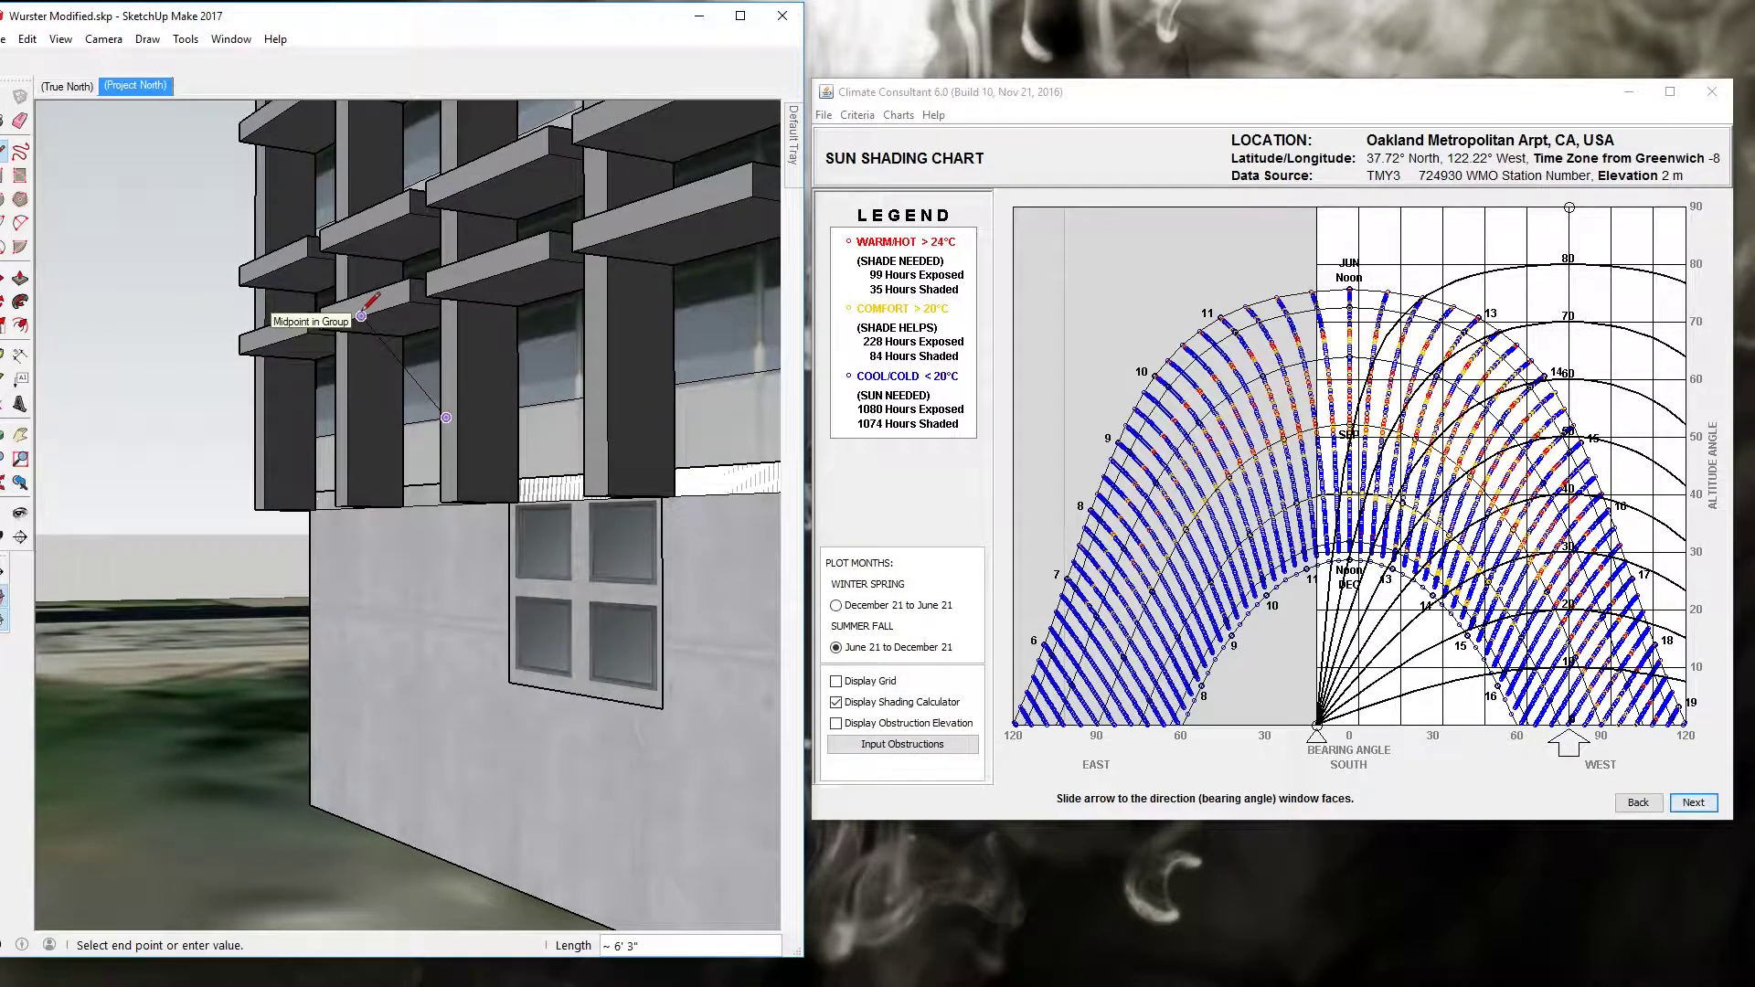
click(361, 315)
key(space)
Step: Draw a vertical edge from the diagonal's lower end up to the fin's underside
middle_drag(382, 325, 385, 326)
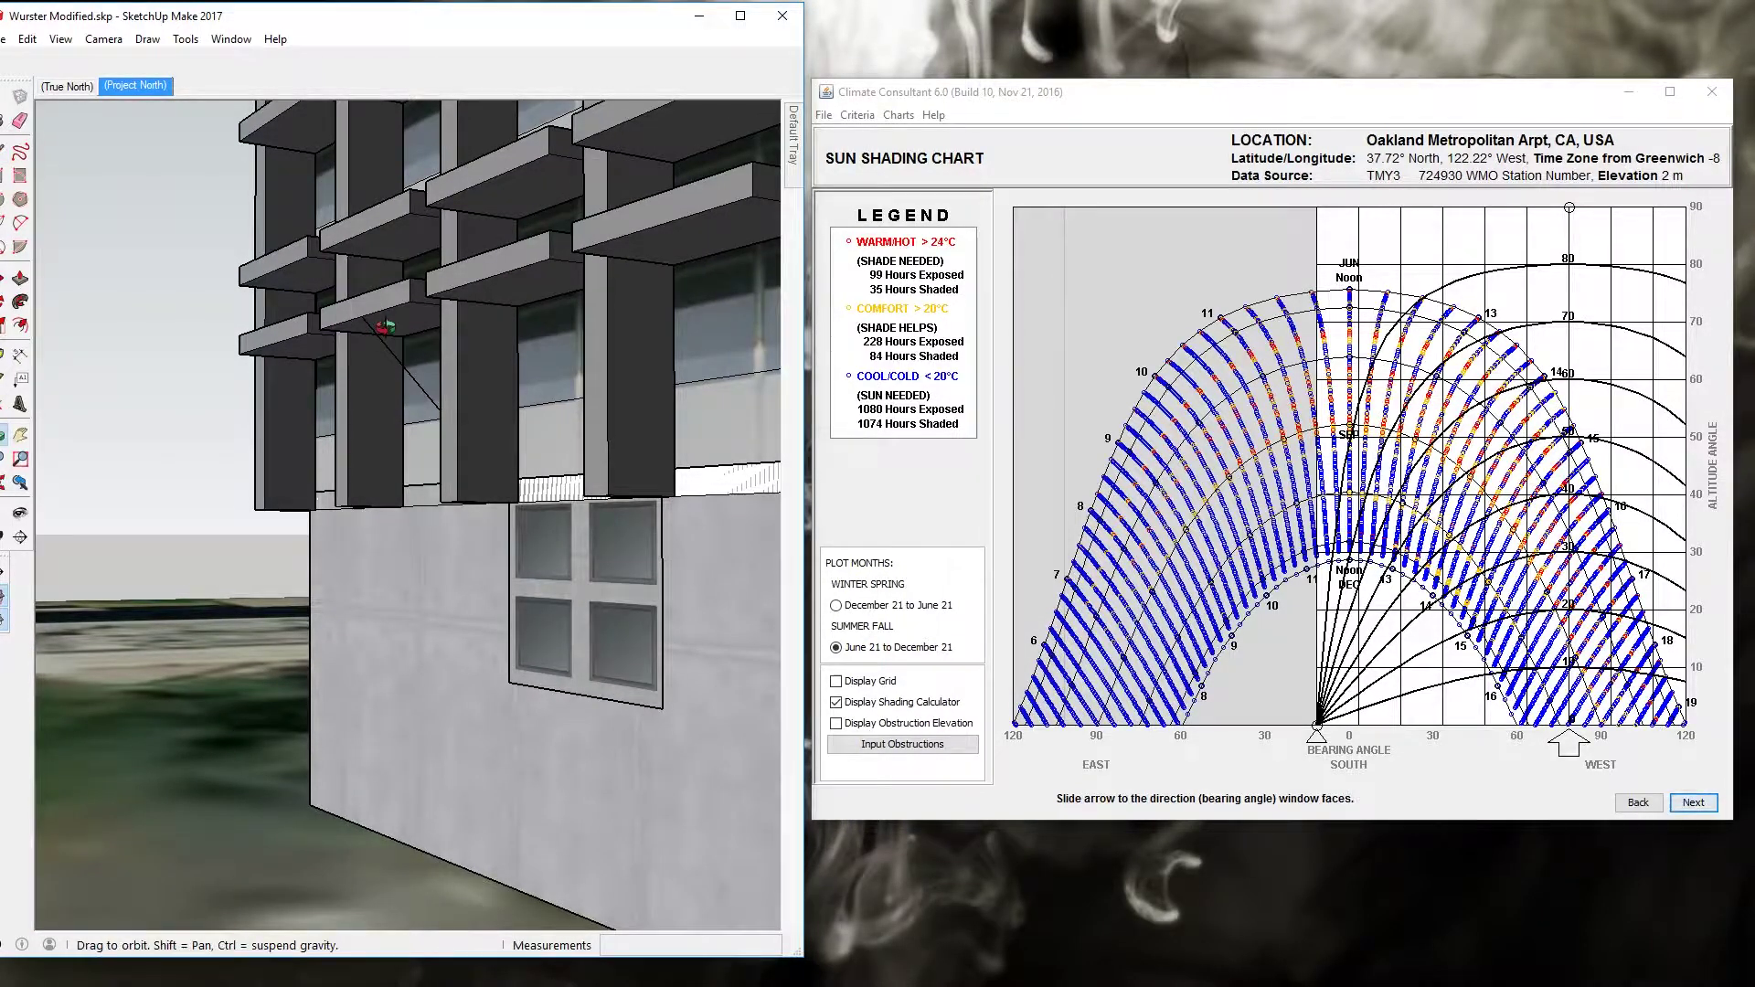
scroll(385, 327, up, 5)
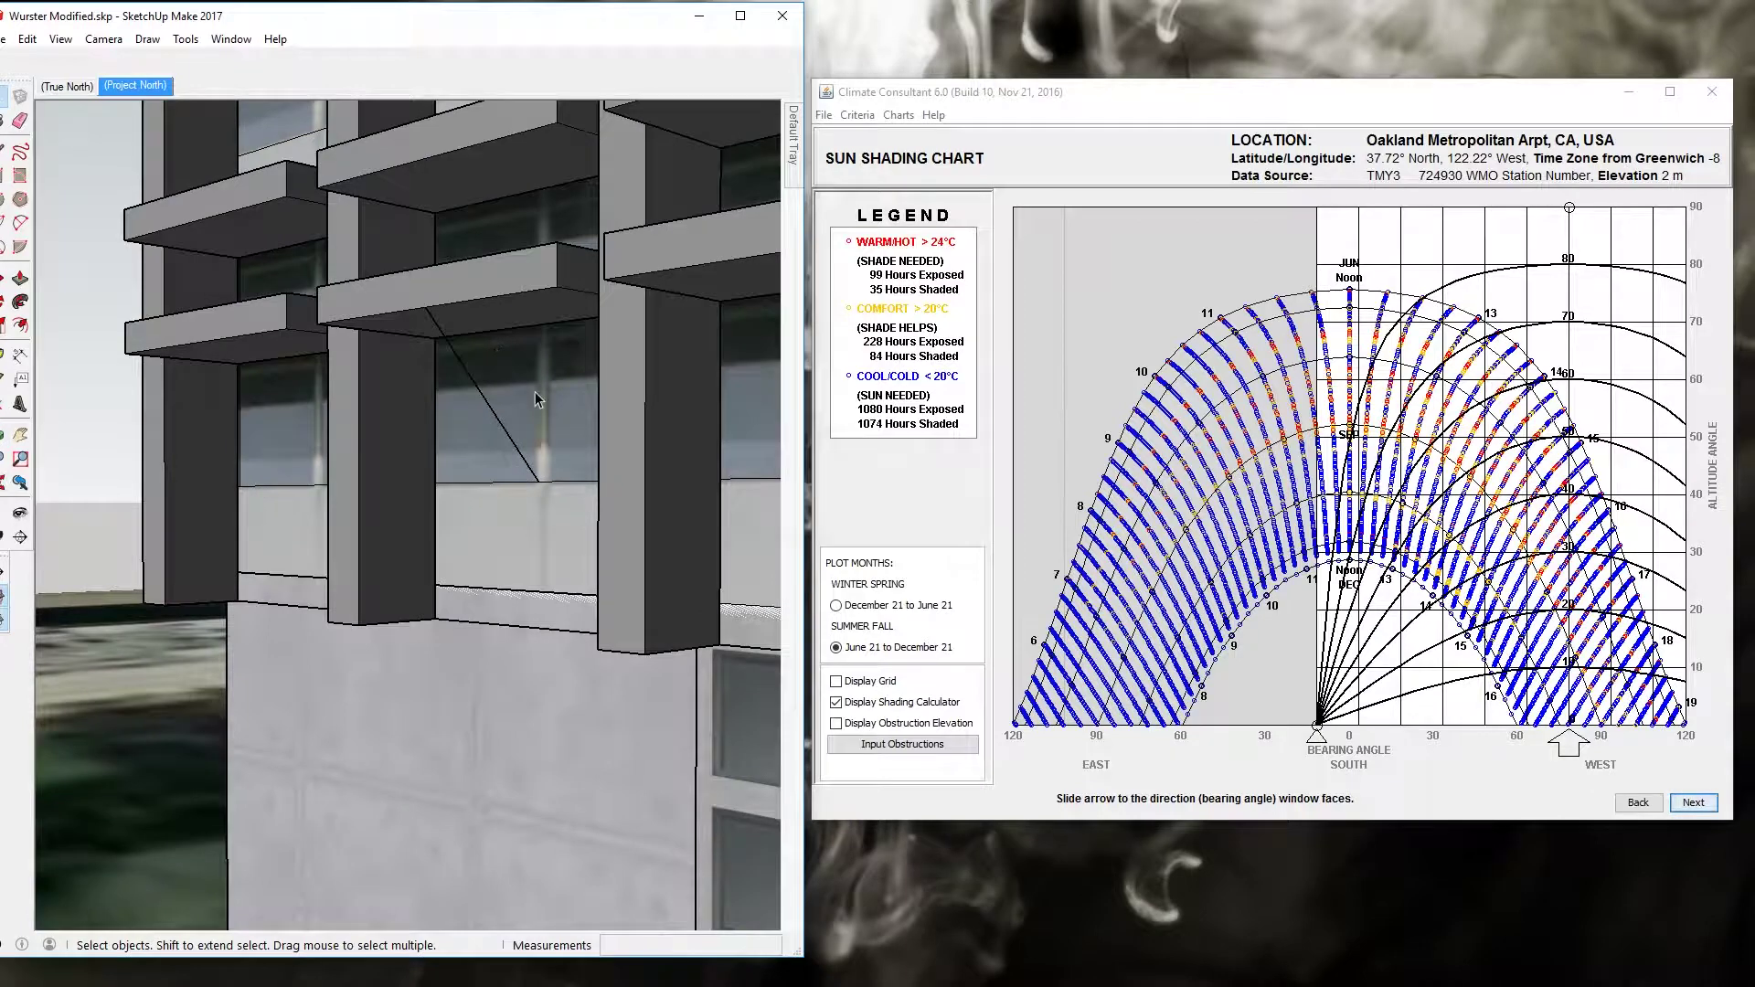
middle_drag(534, 391, 536, 498)
key(l)
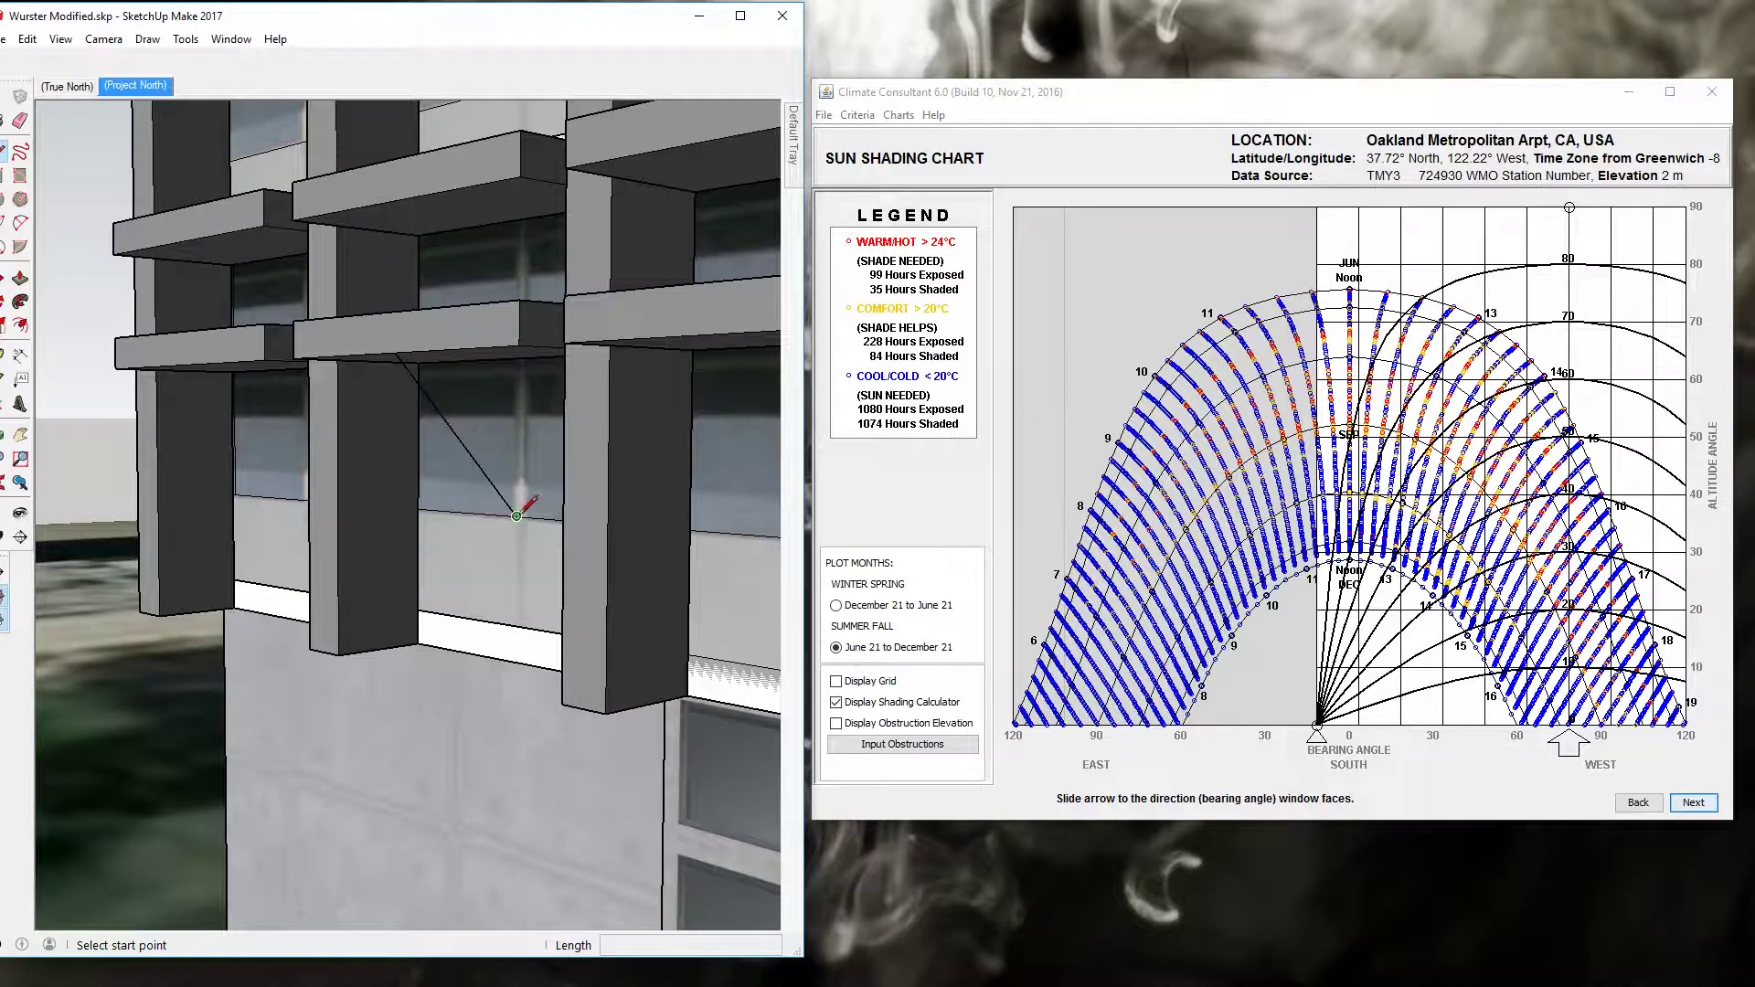
click(516, 516)
click(518, 362)
key(space)
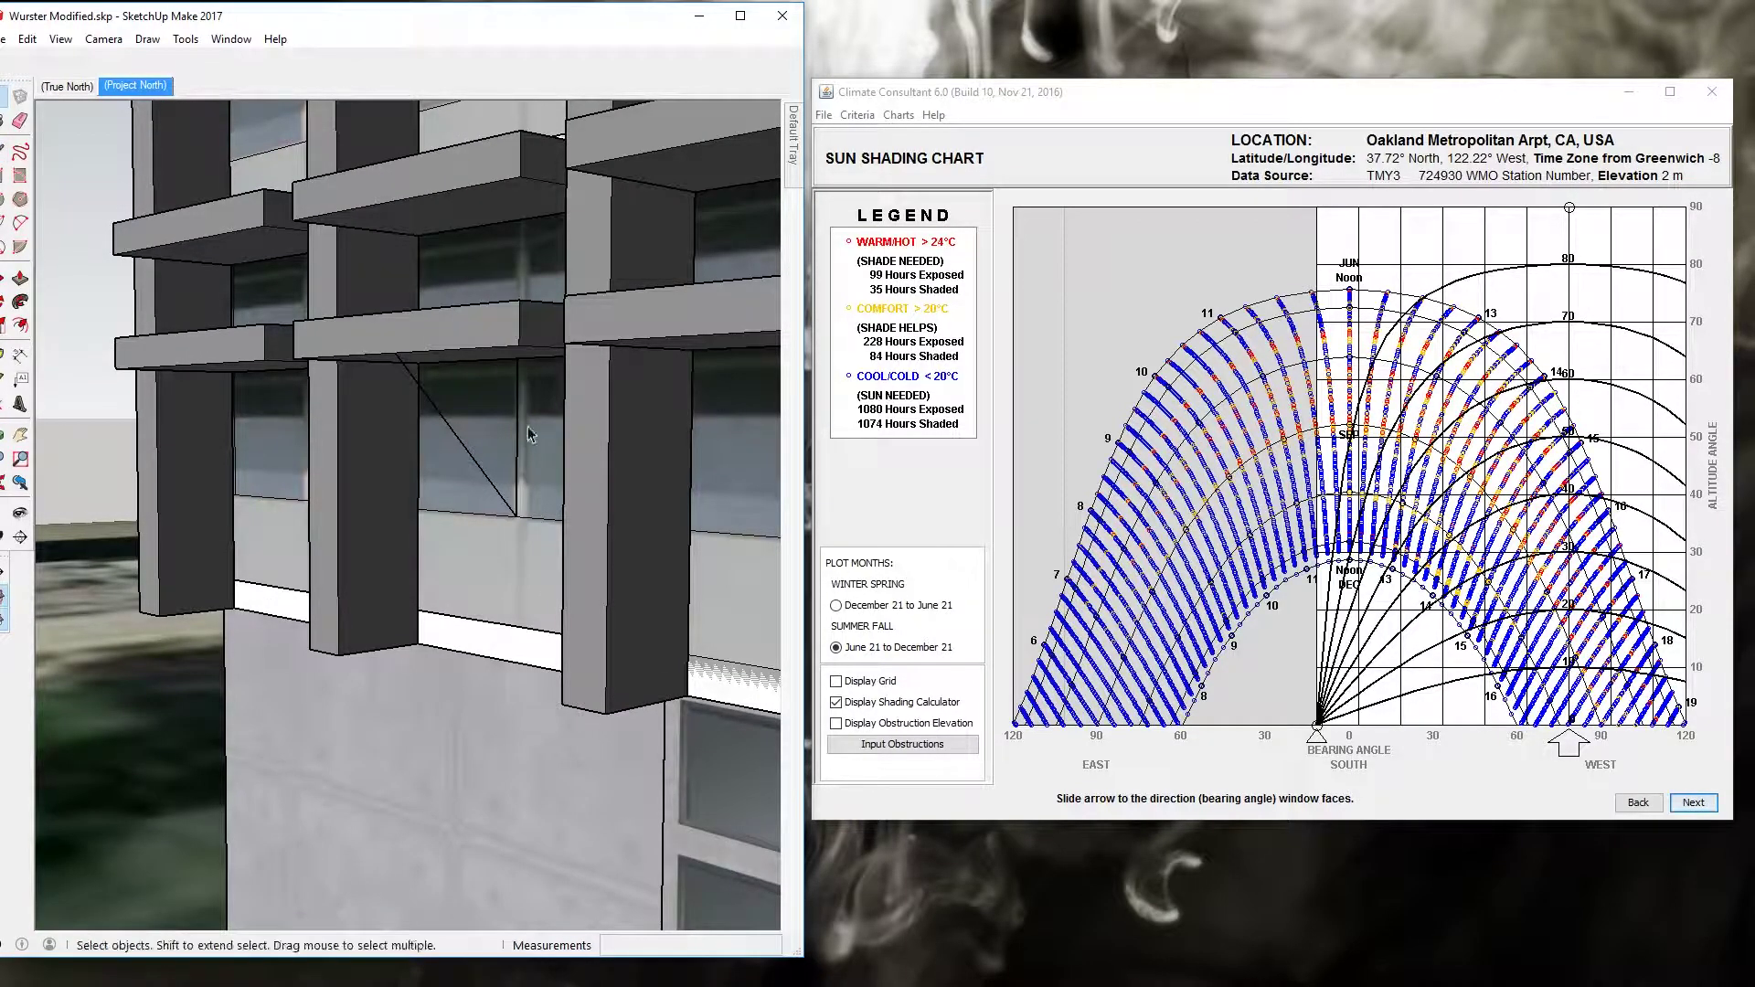
Step: Start another line at the diagonal's endpoint and nudge the SketchUp window right
key(l)
click(516, 516)
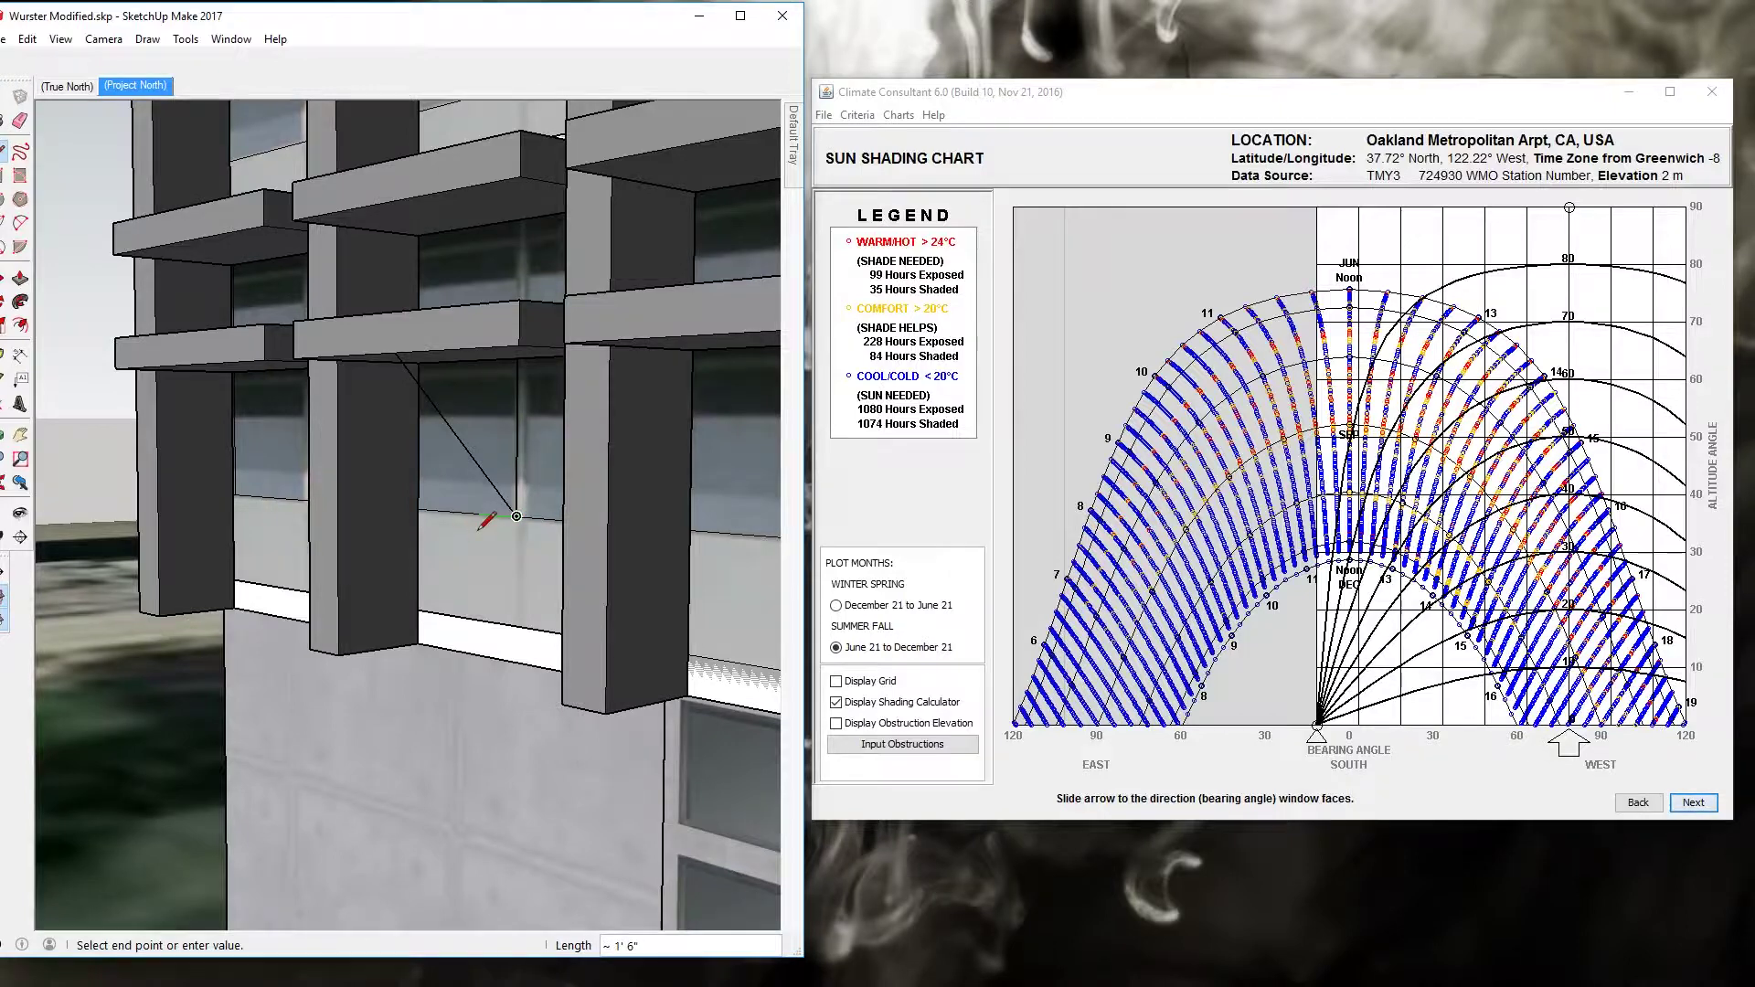
mouse_move(480, 523)
middle_down()
mouse_move(670, 655)
mouse_move(642, 641)
mouse_move(576, 491)
mouse_move(496, 490)
mouse_move(485, 556)
middle_up()
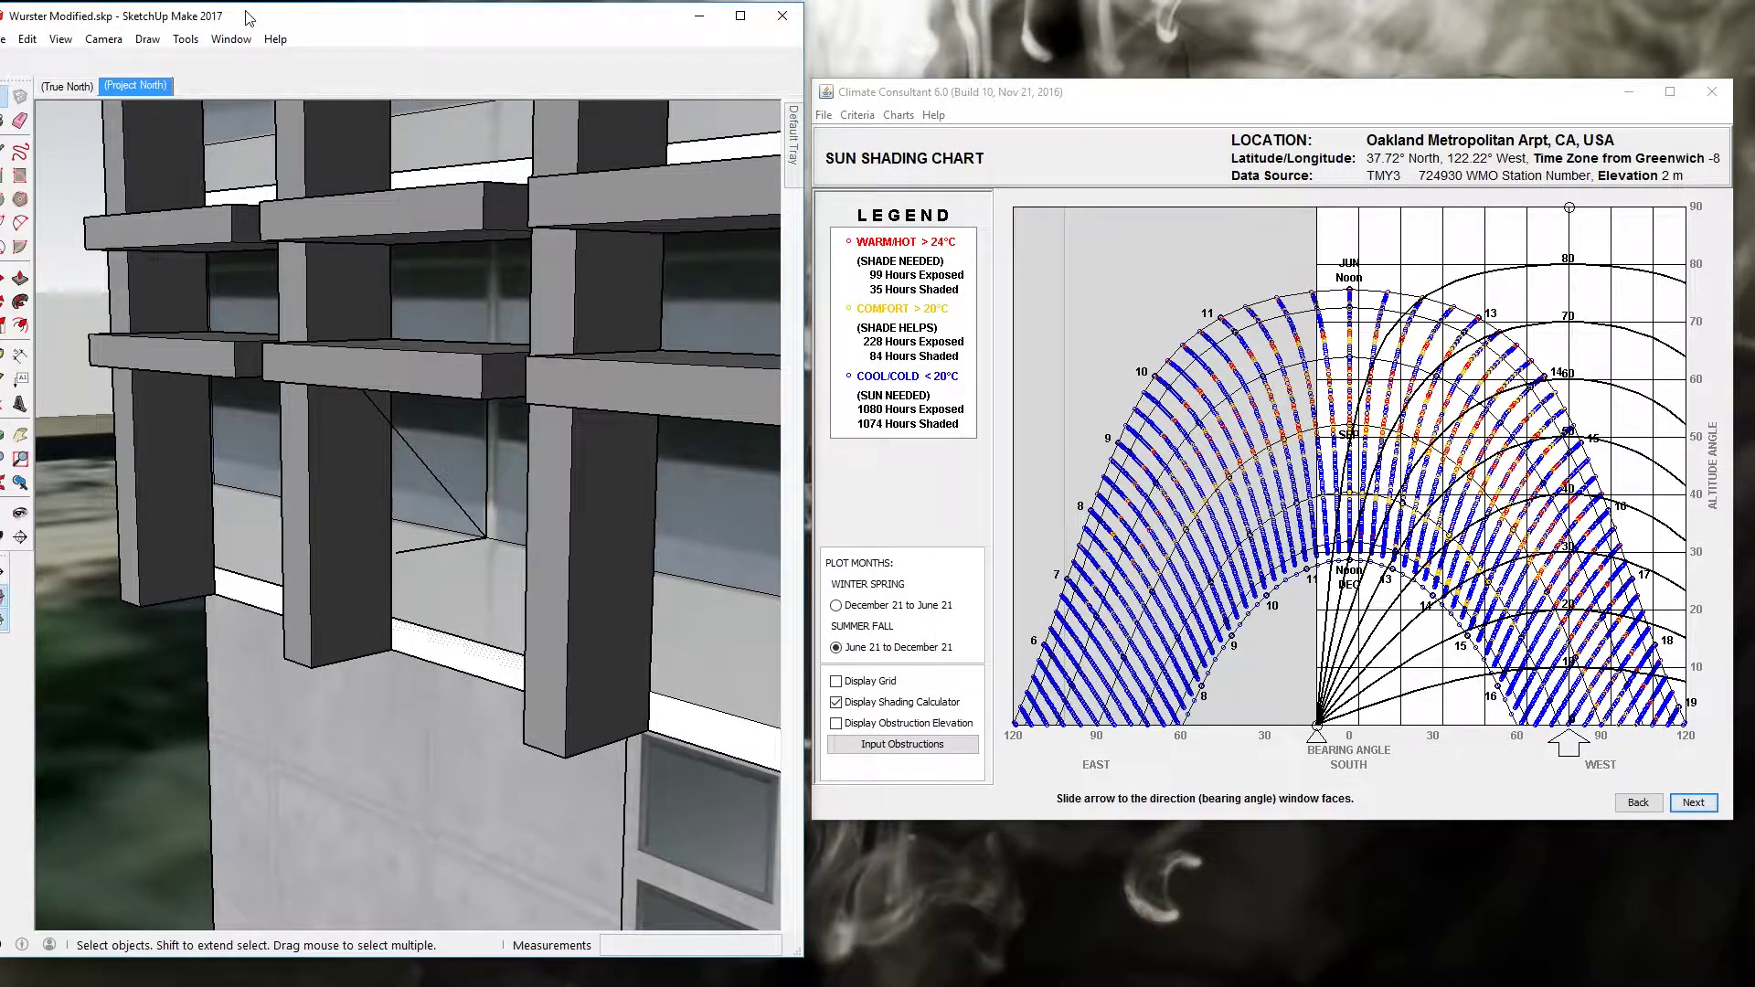
drag(249, 18, 281, 17)
click(29, 379)
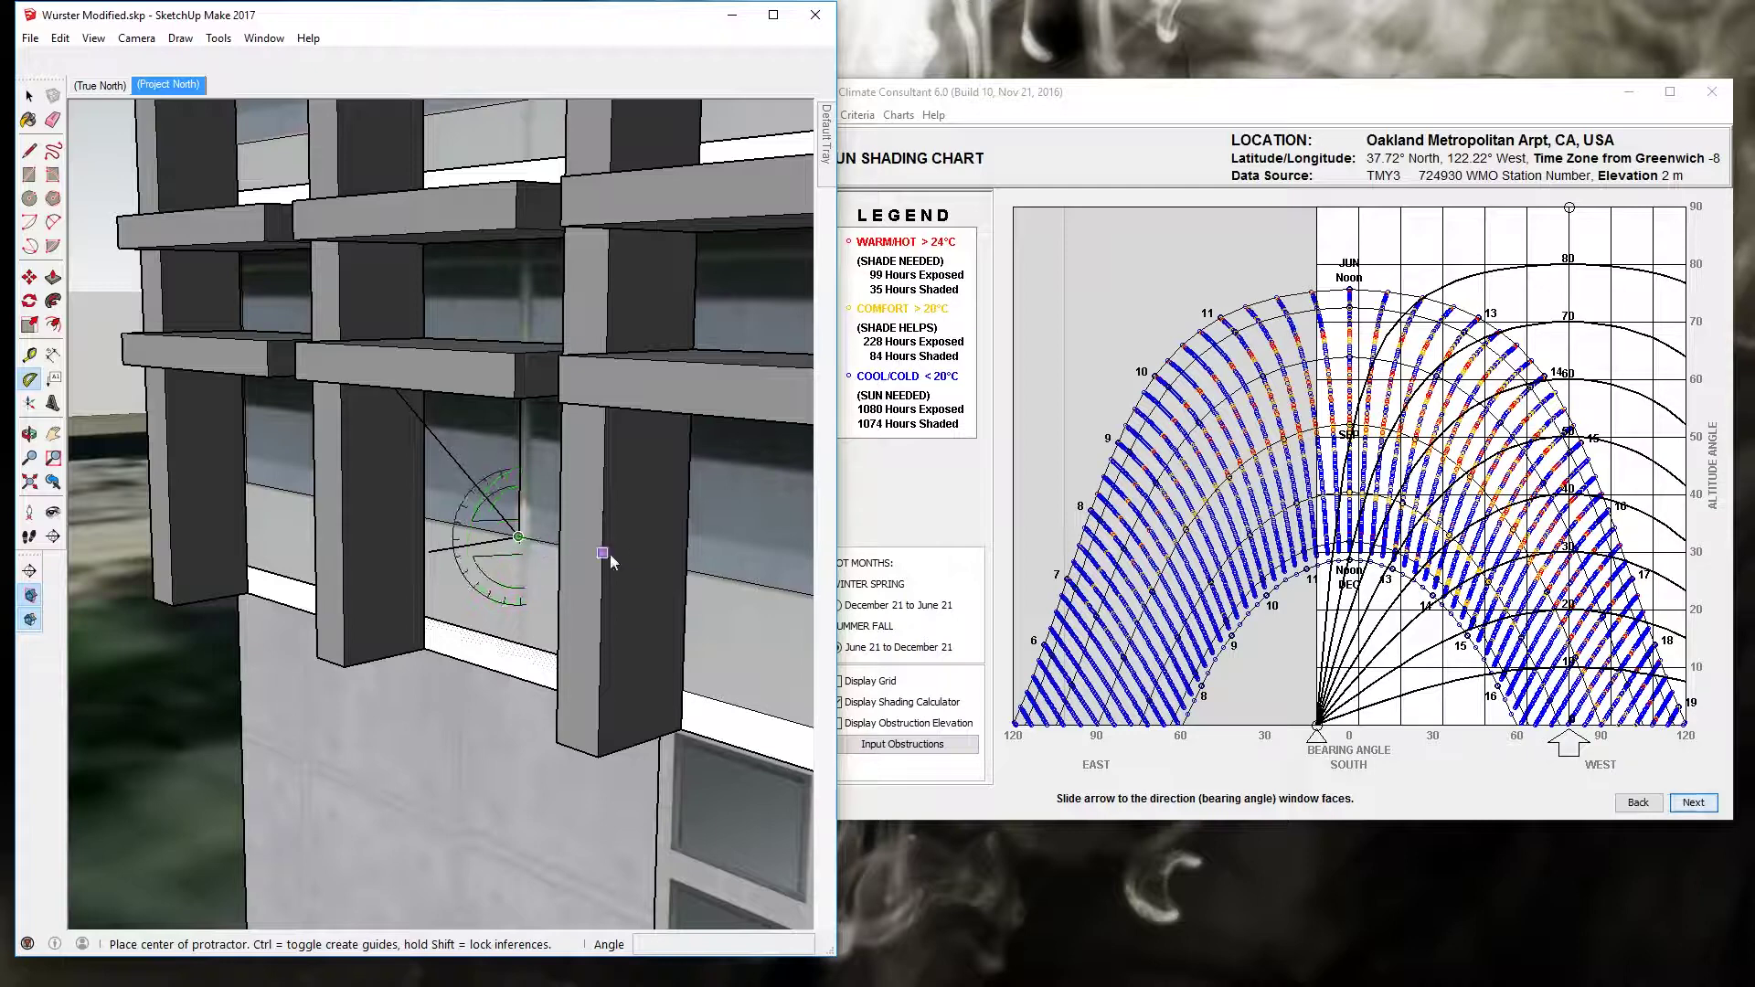
click(774, 590)
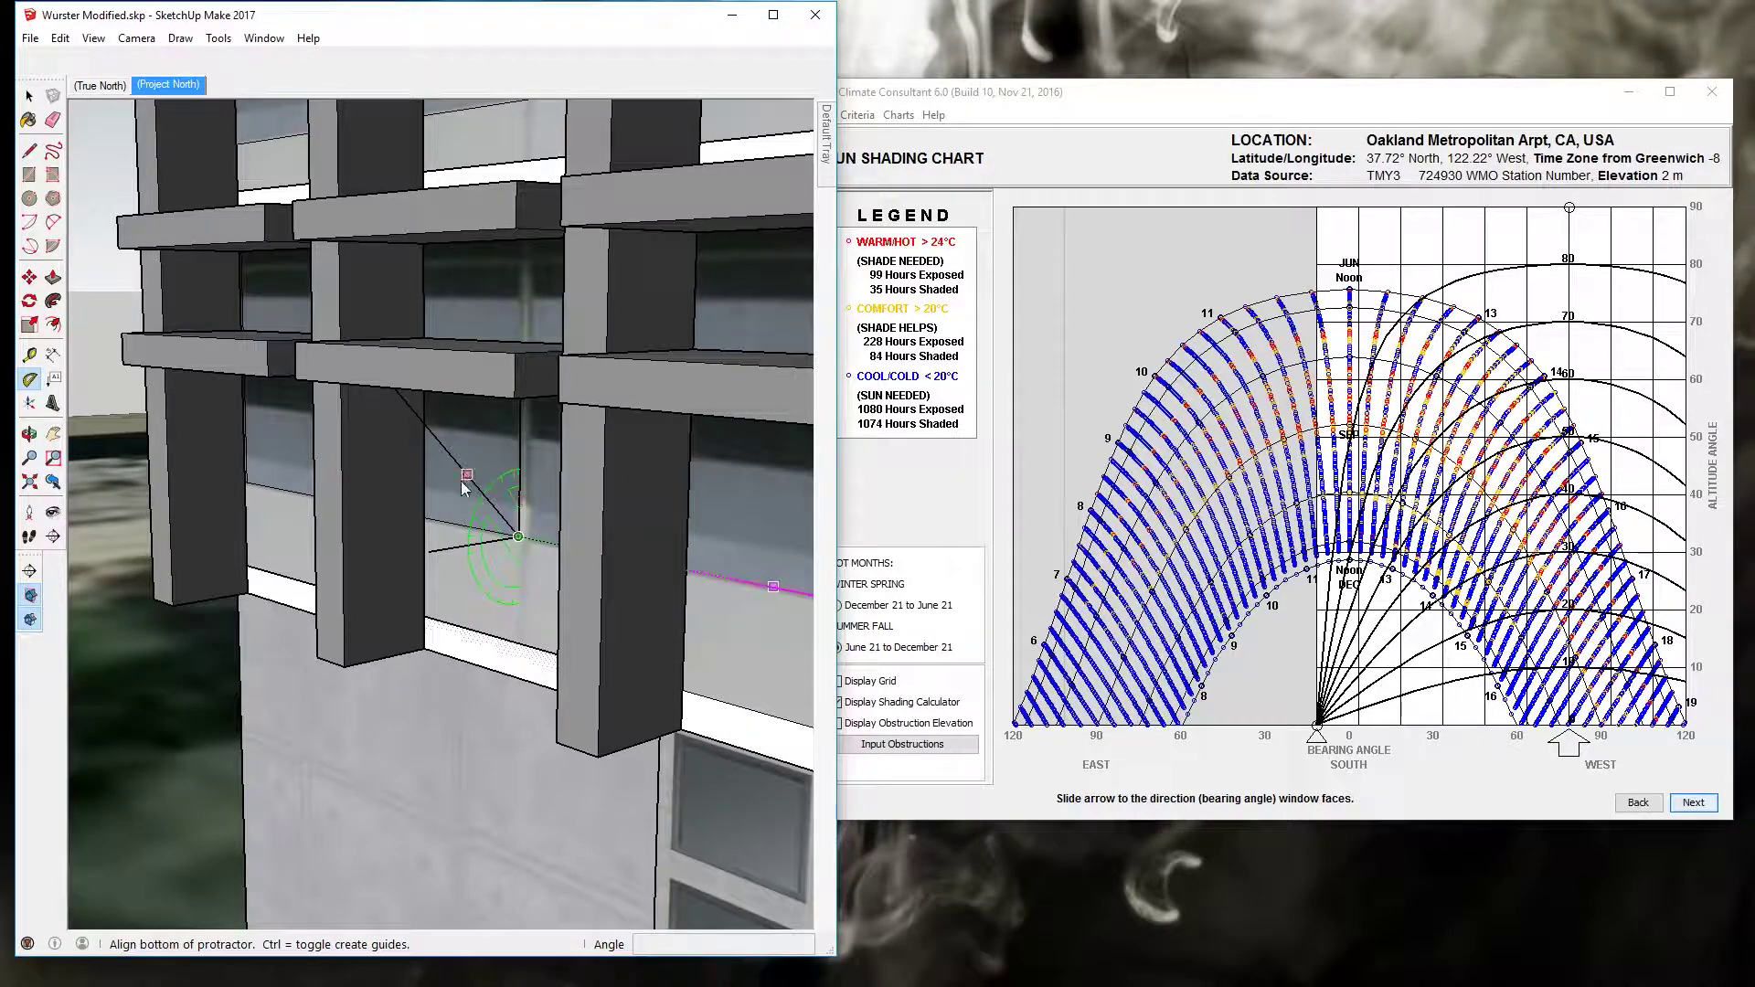
click(431, 550)
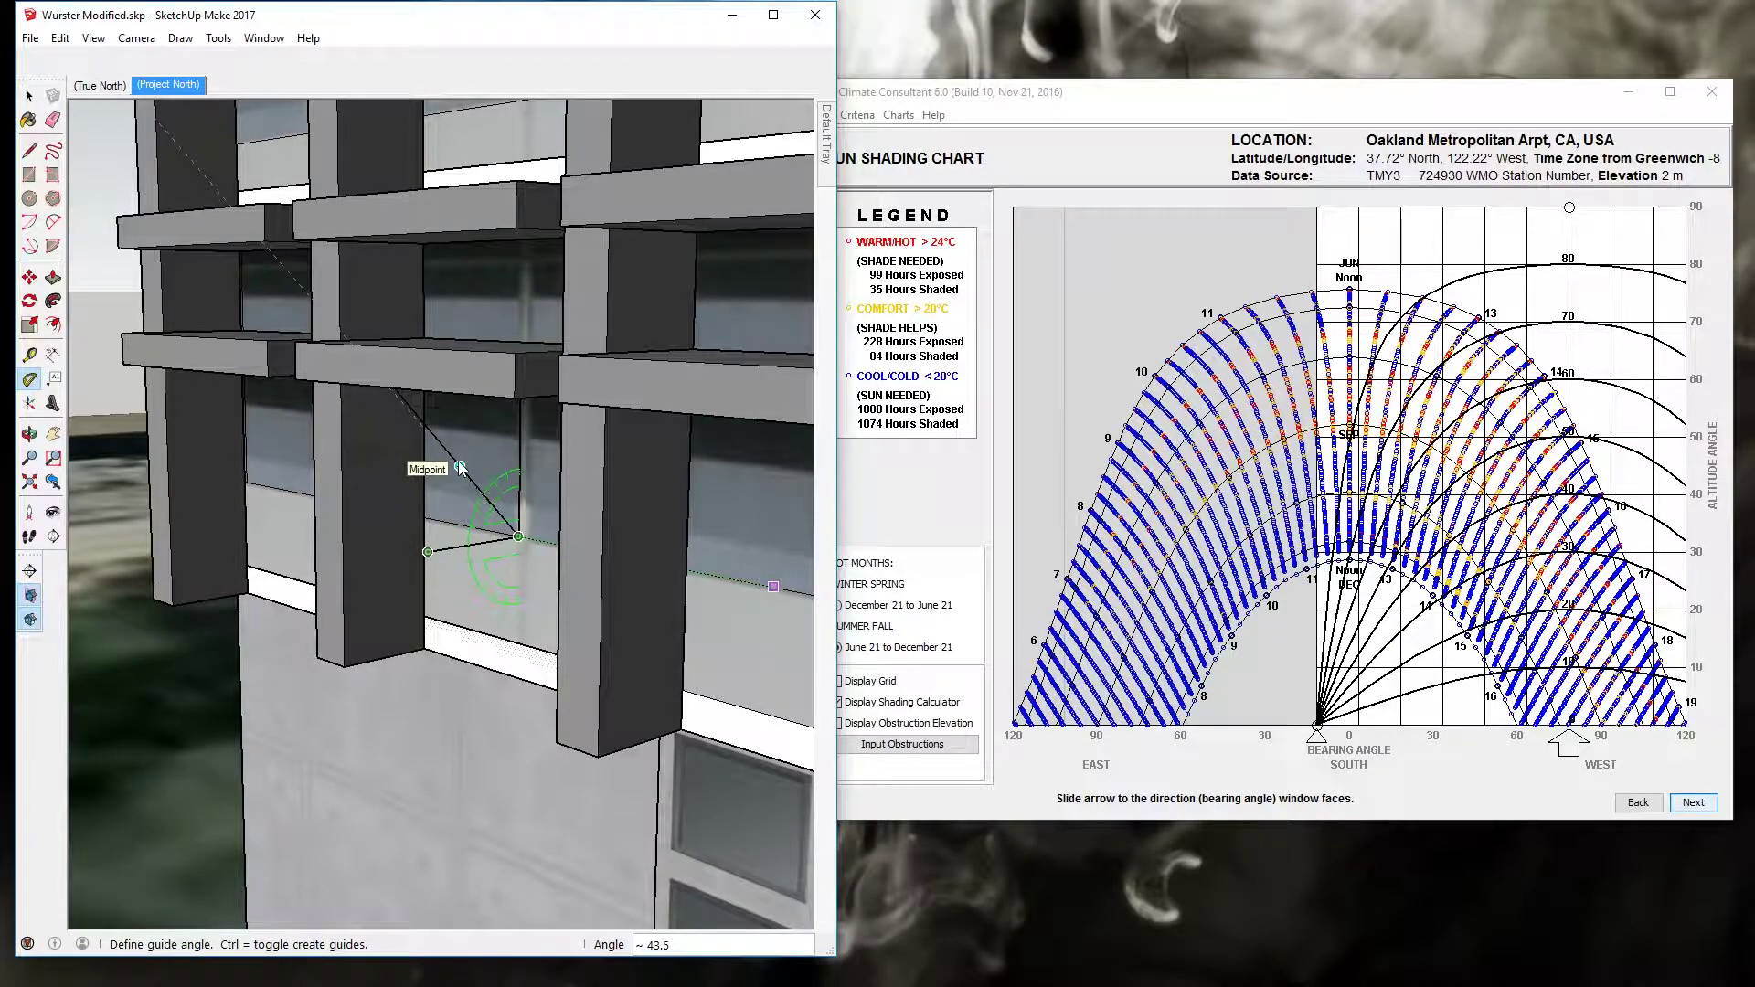
key(space)
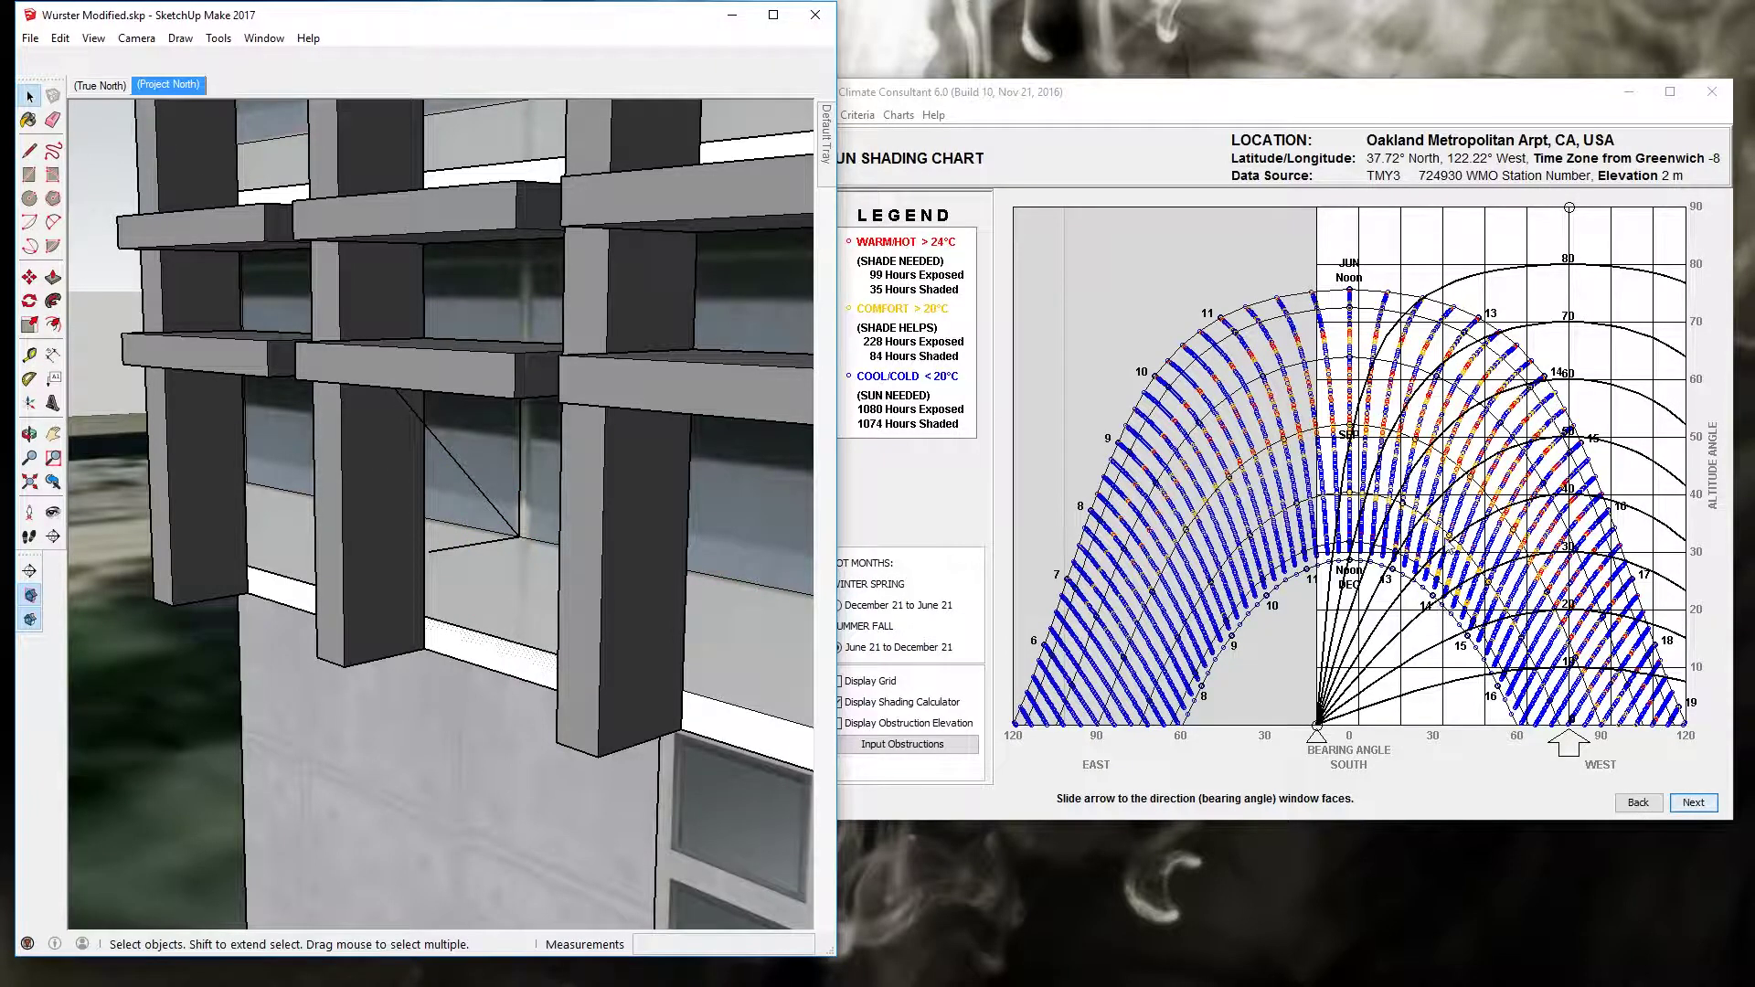
Step: Lower the shading calculator's altitude cutoff to about 70°, then push the boundary lower still
mouse_move(1569, 208)
mouse_down()
mouse_move(1589, 341)
mouse_move(1574, 462)
mouse_up()
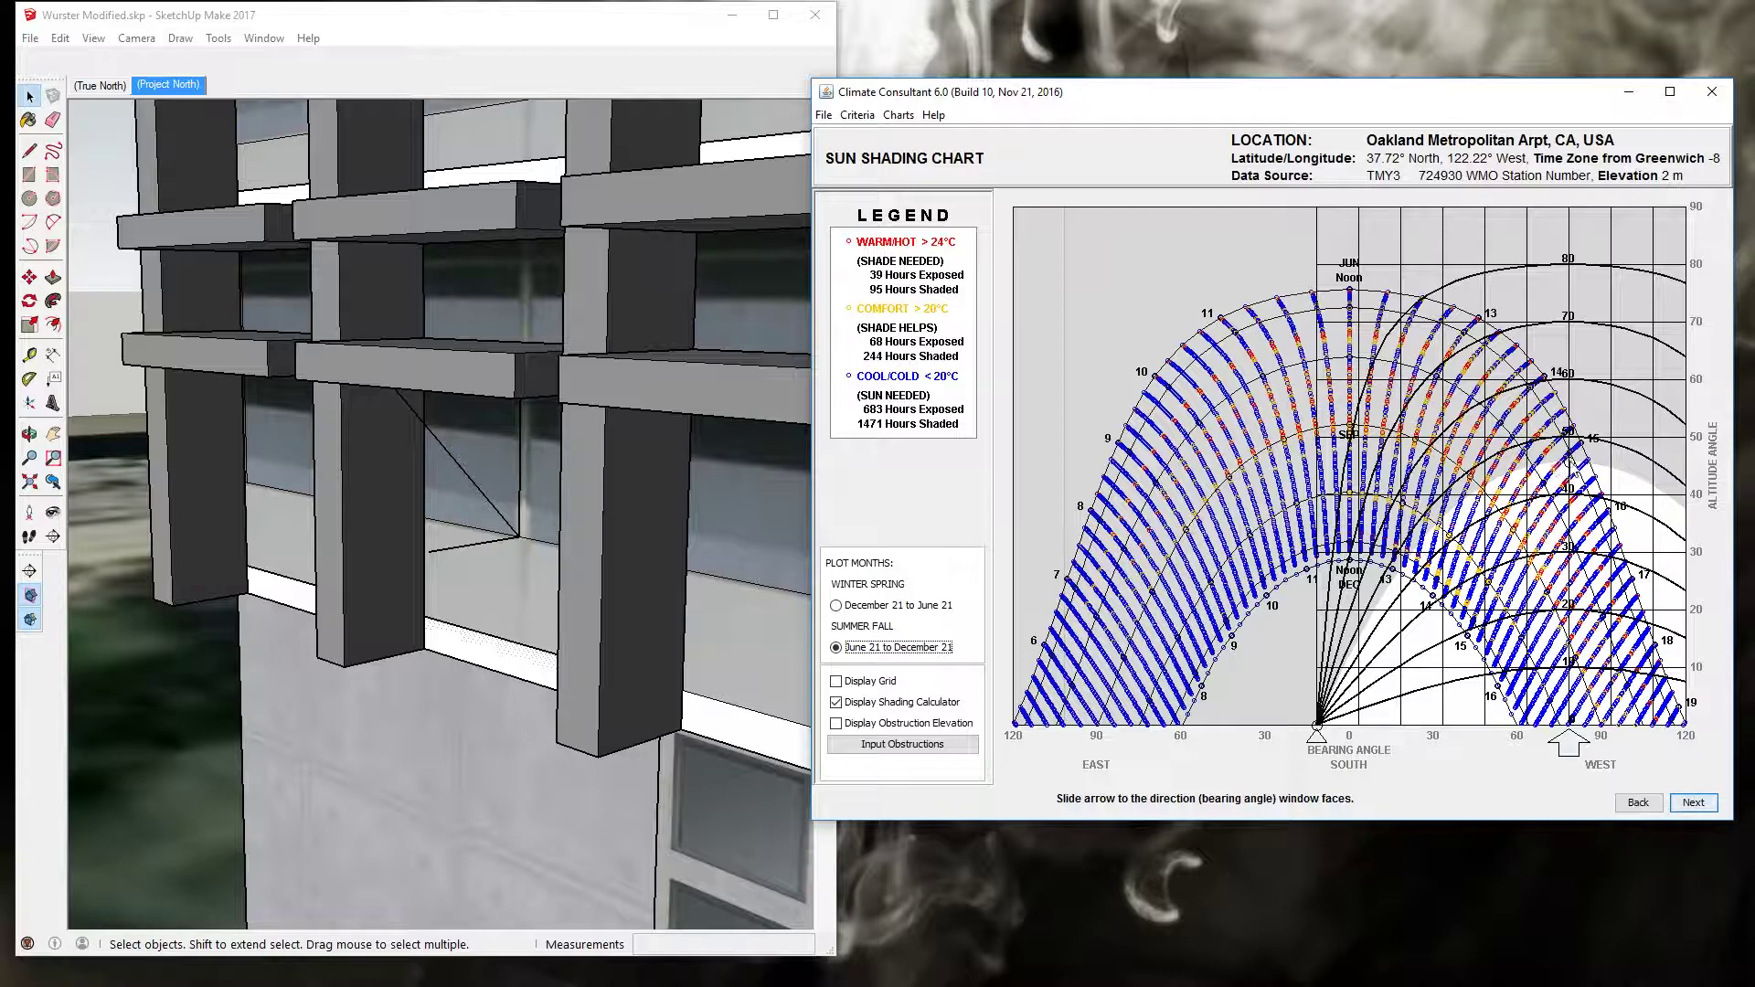
mouse_move(1574, 462)
mouse_down()
mouse_move(1591, 192)
mouse_move(1575, 484)
mouse_move(1578, 452)
mouse_up()
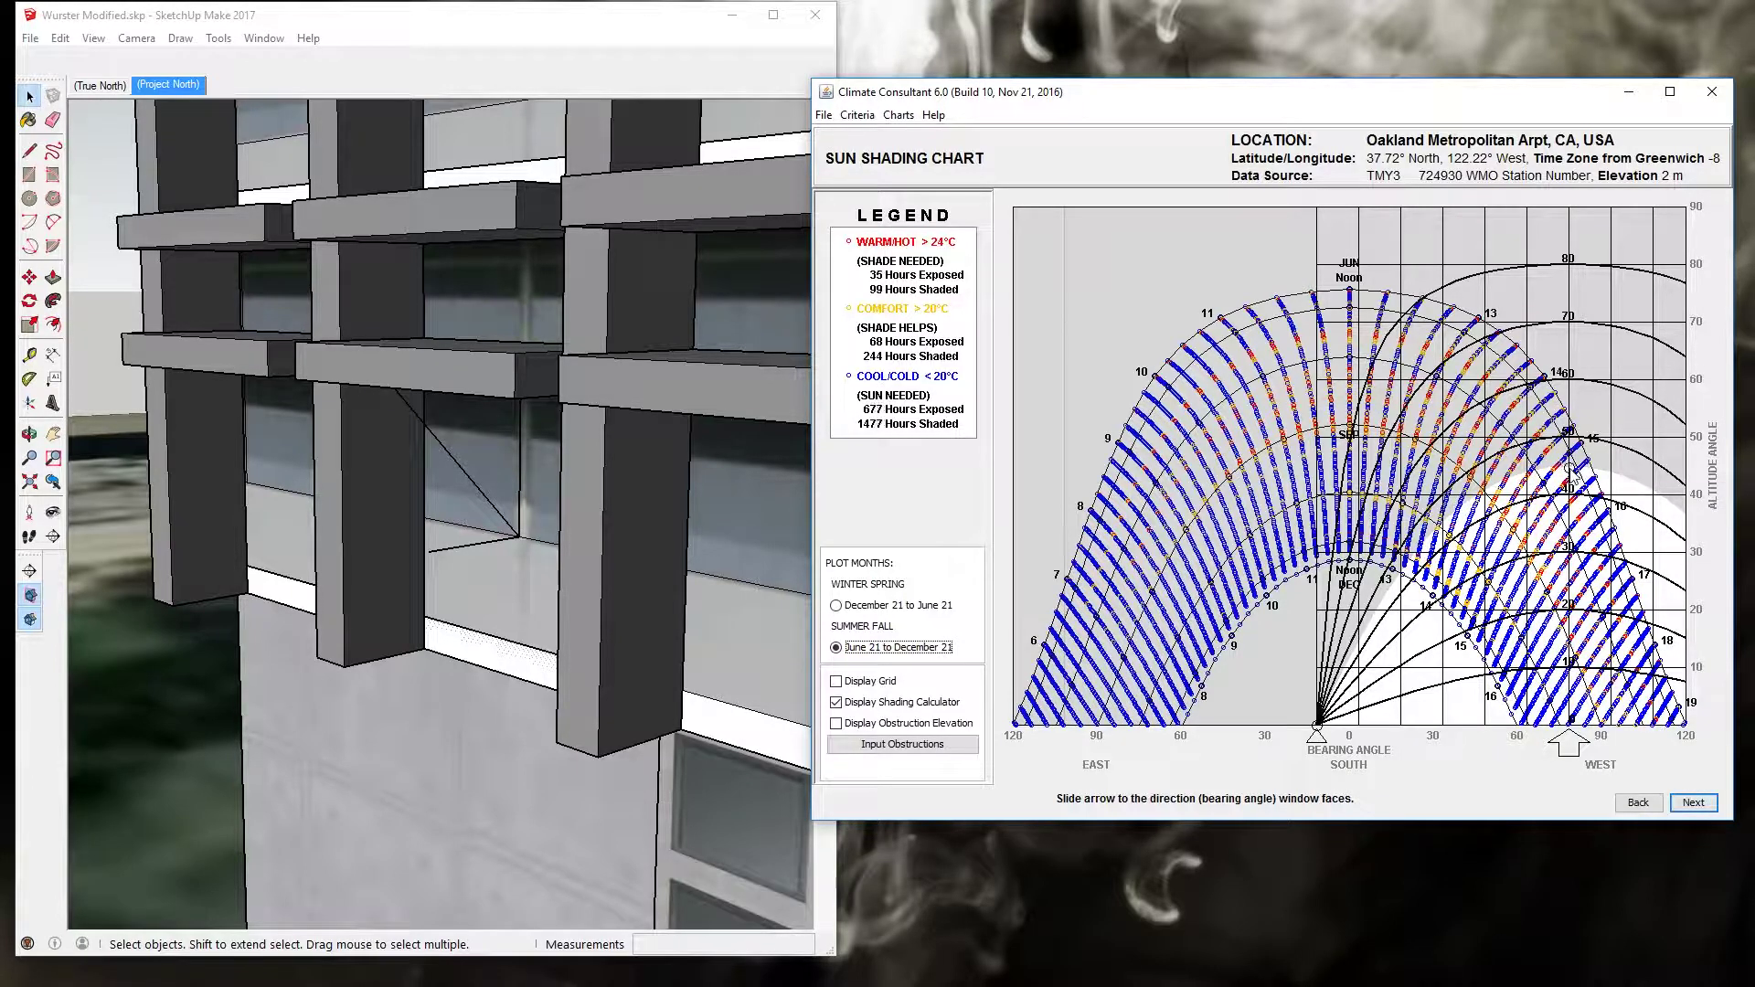
drag(1570, 469, 1574, 611)
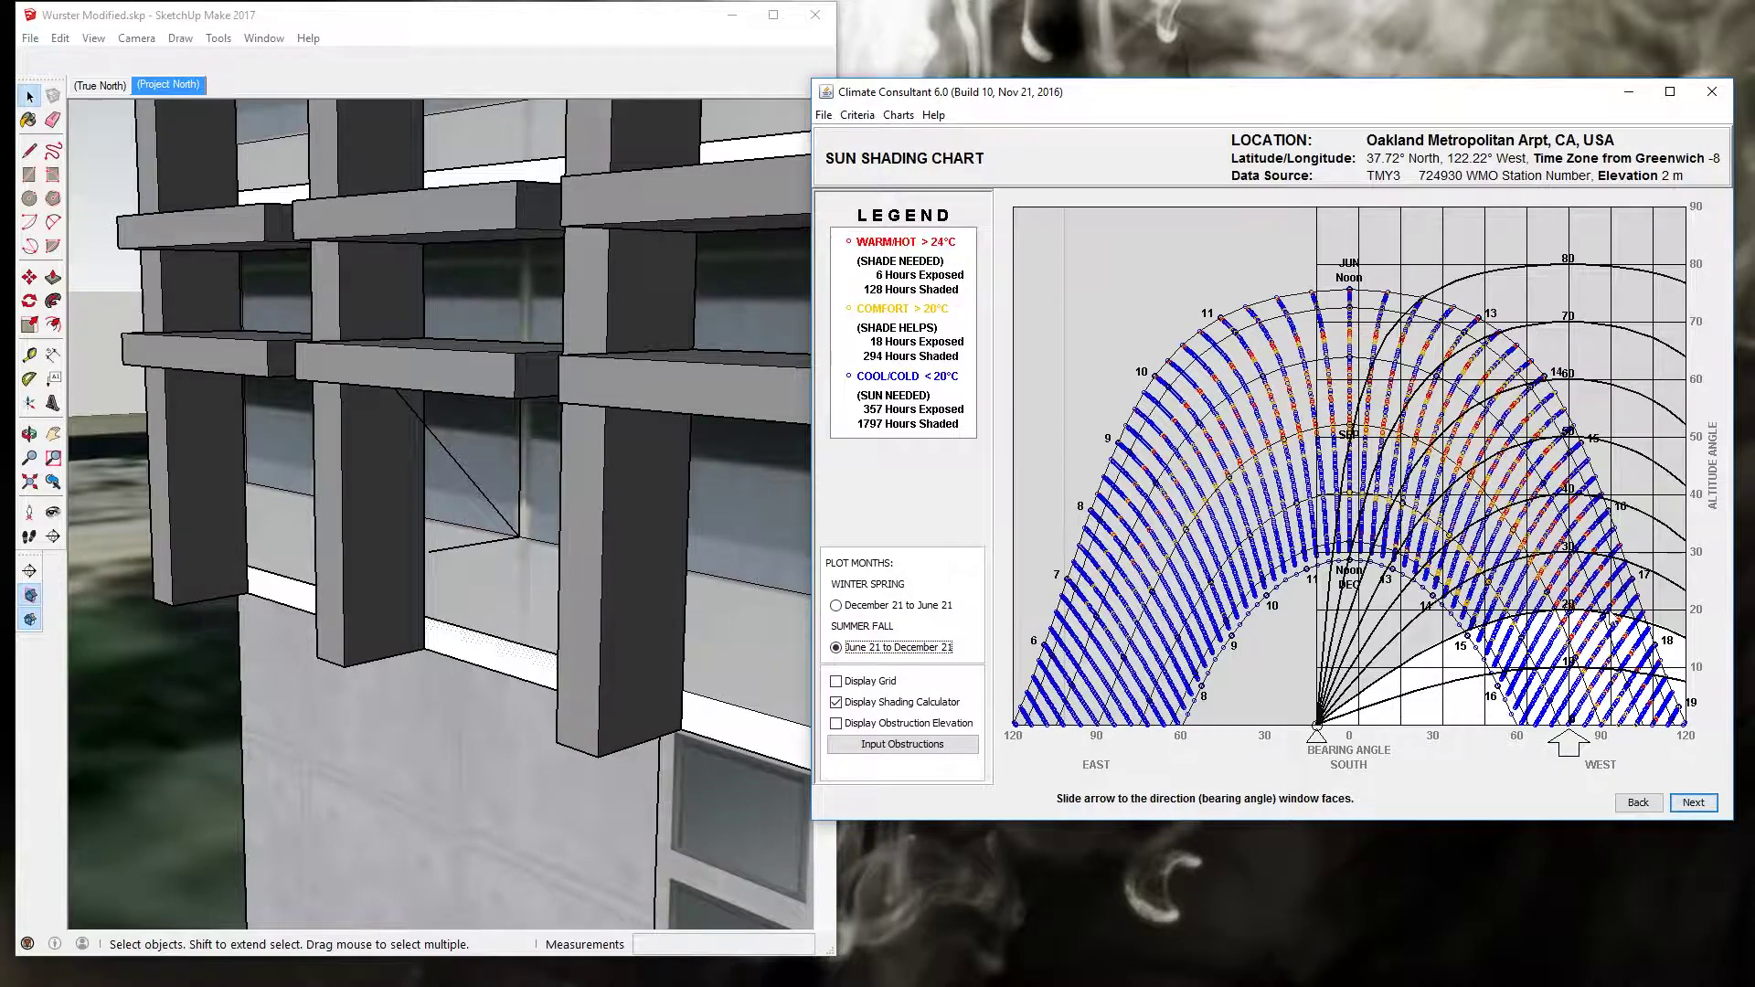
Step: Rotate the edge 20° about the diagonal's foot, using the horizontal edge as base
middle_drag(356, 479, 499, 621)
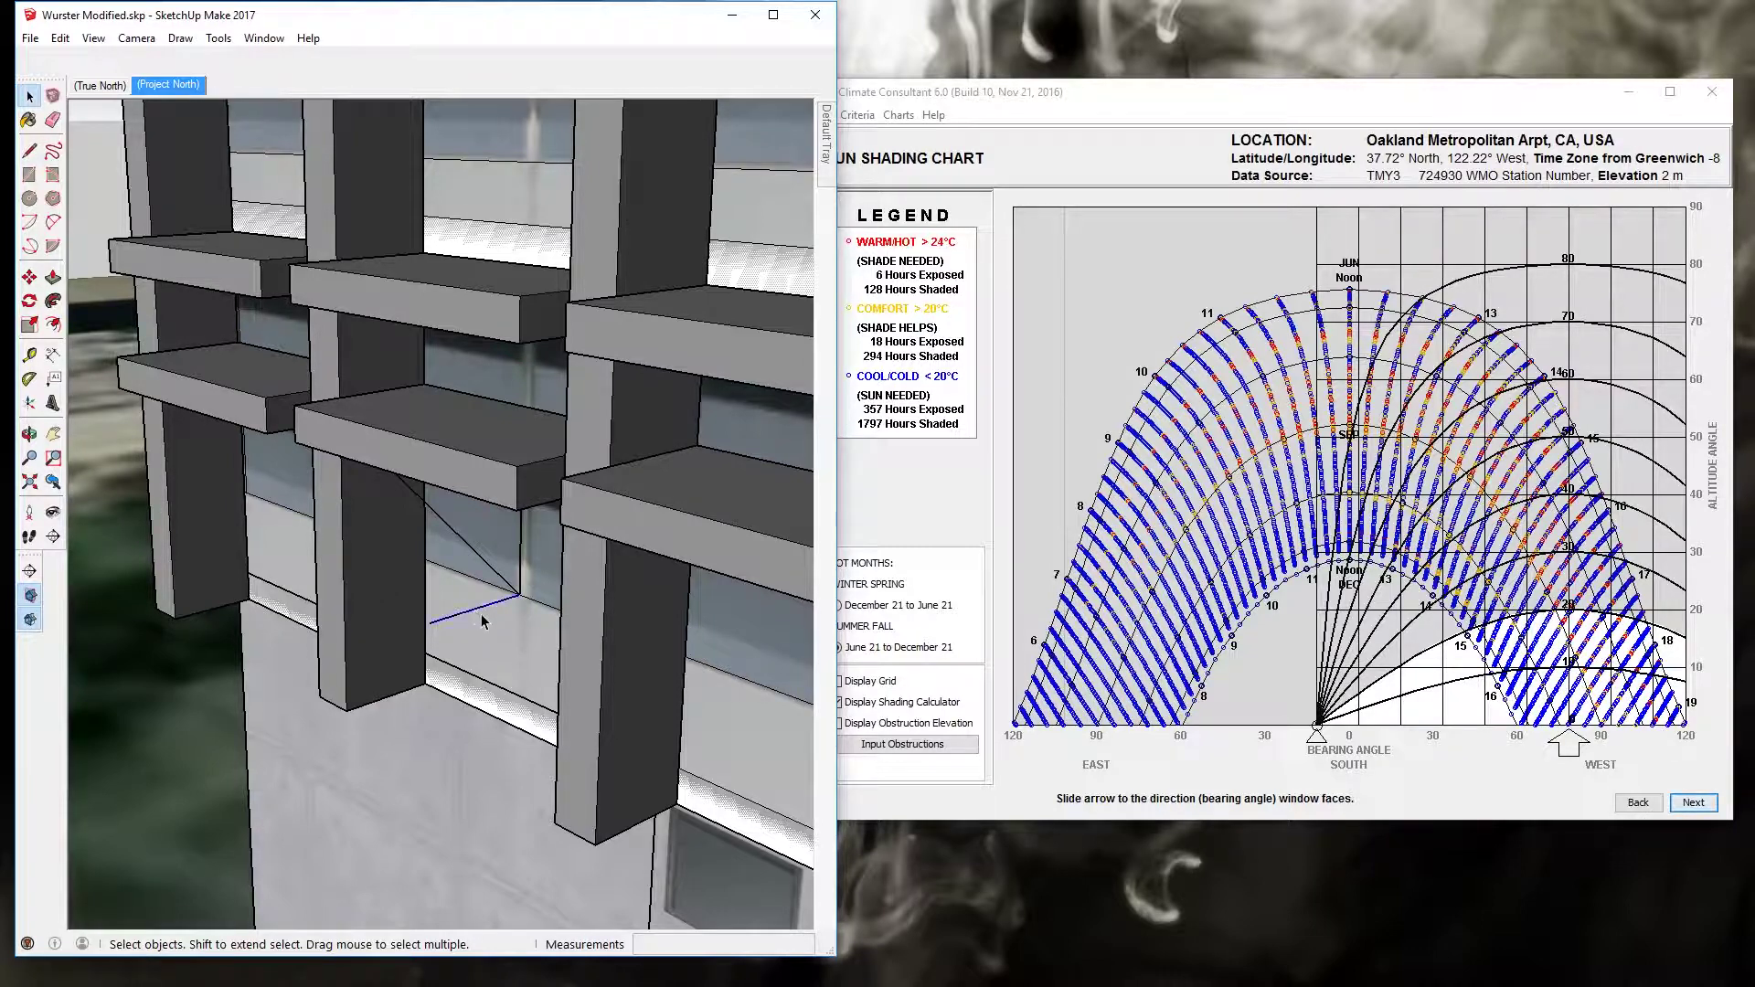
middle_drag(485, 607, 486, 549)
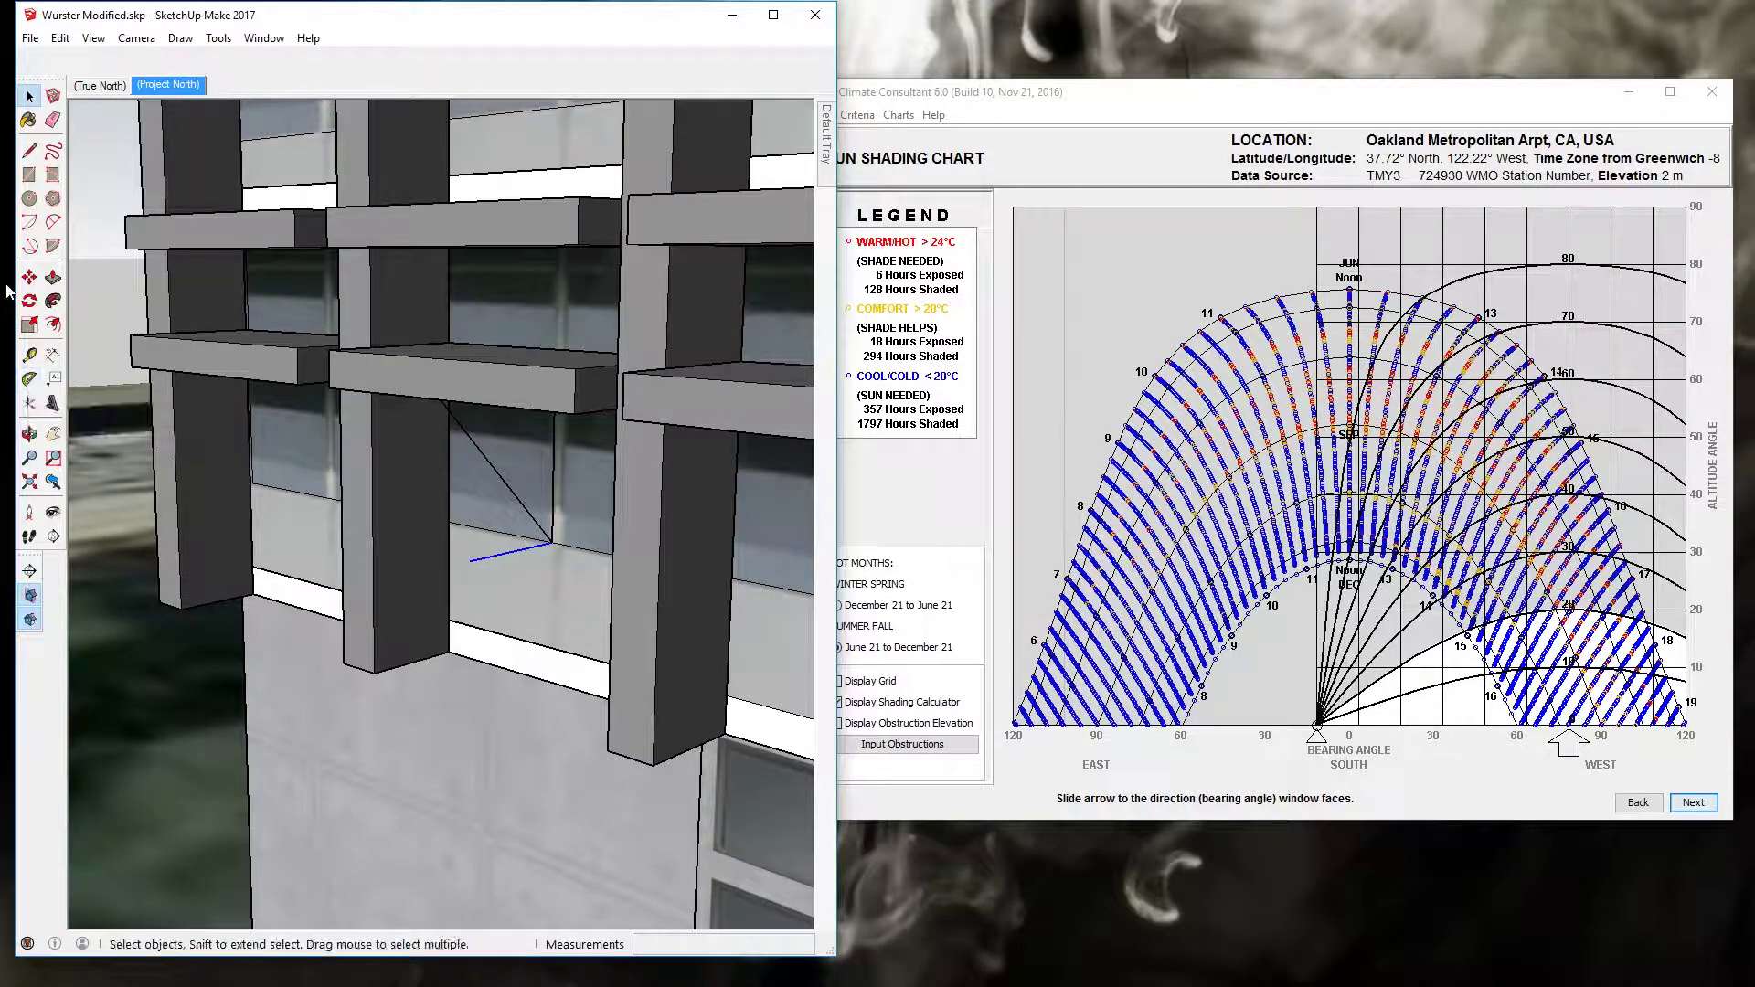
click(29, 301)
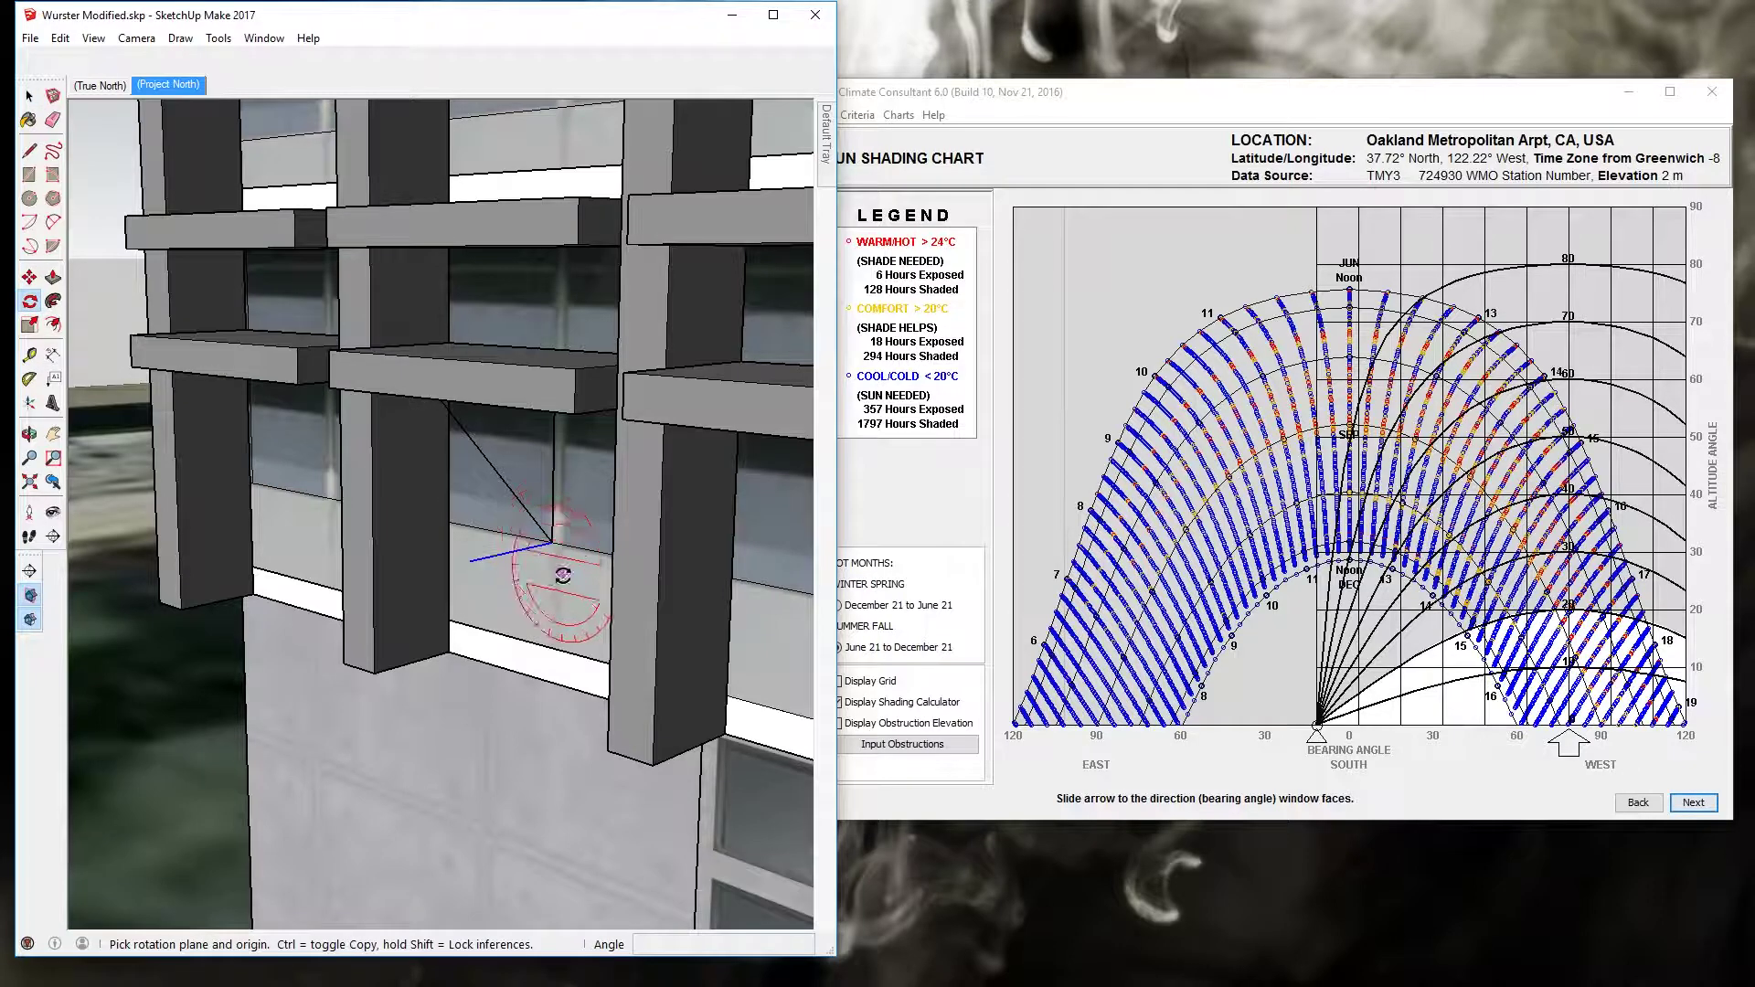
click(767, 587)
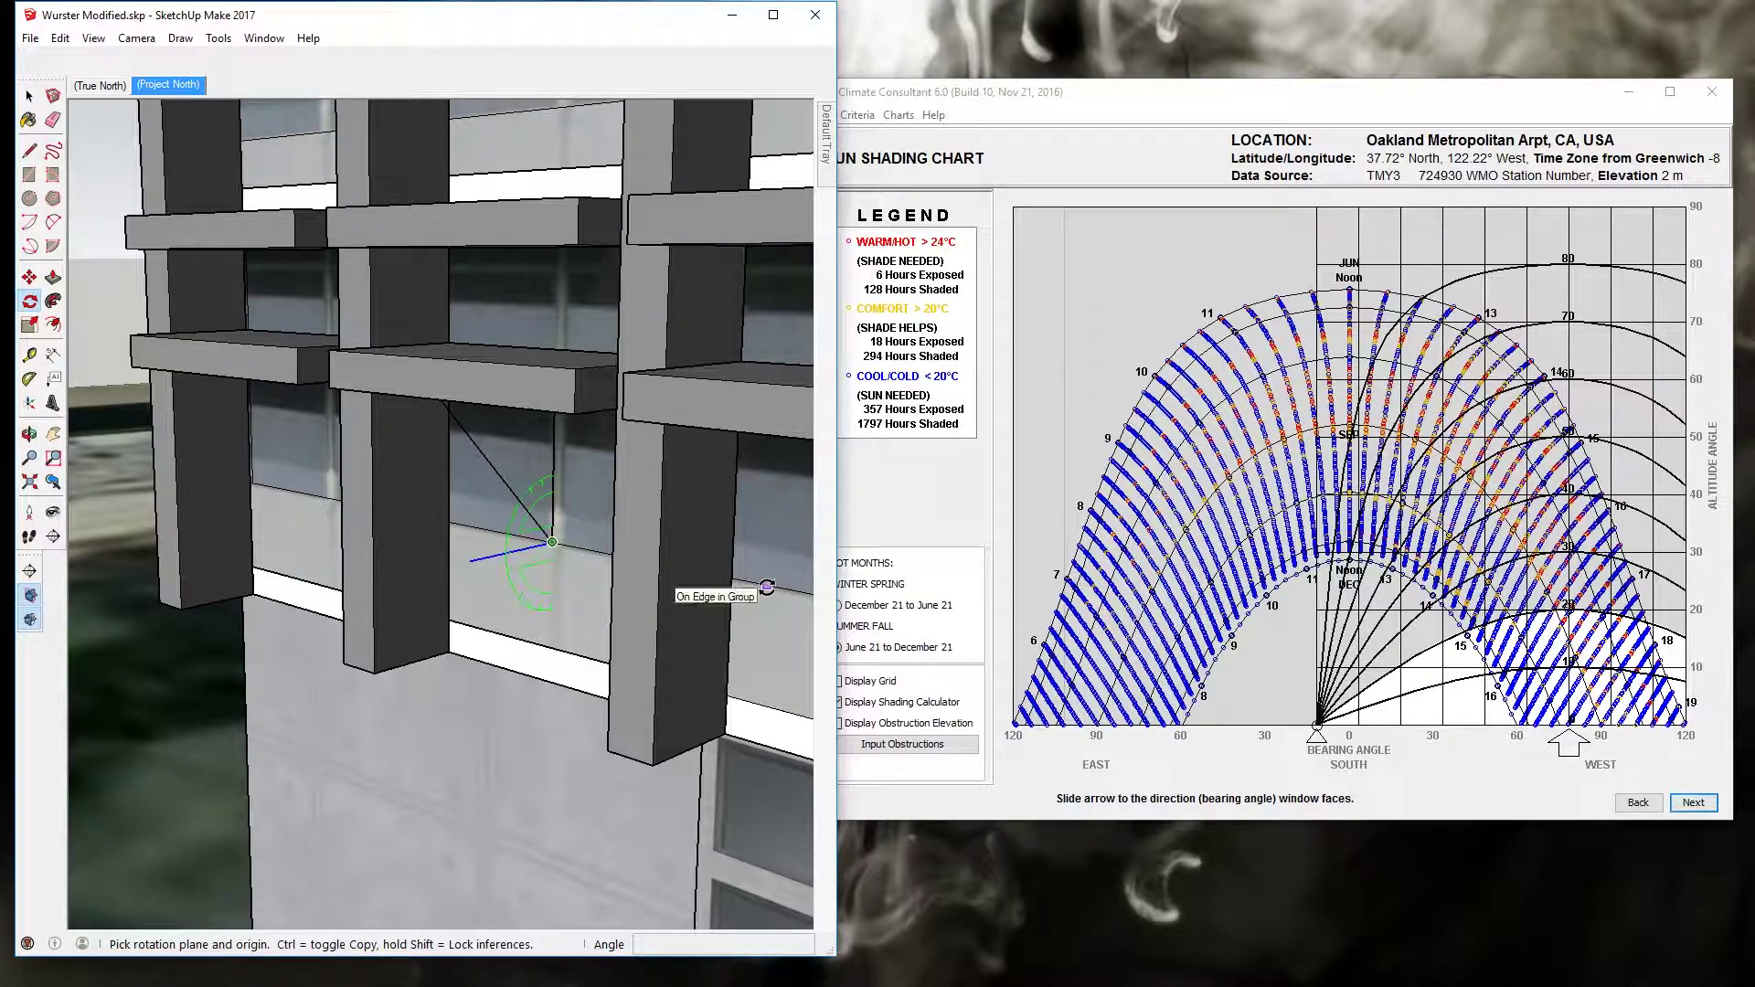
click(470, 561)
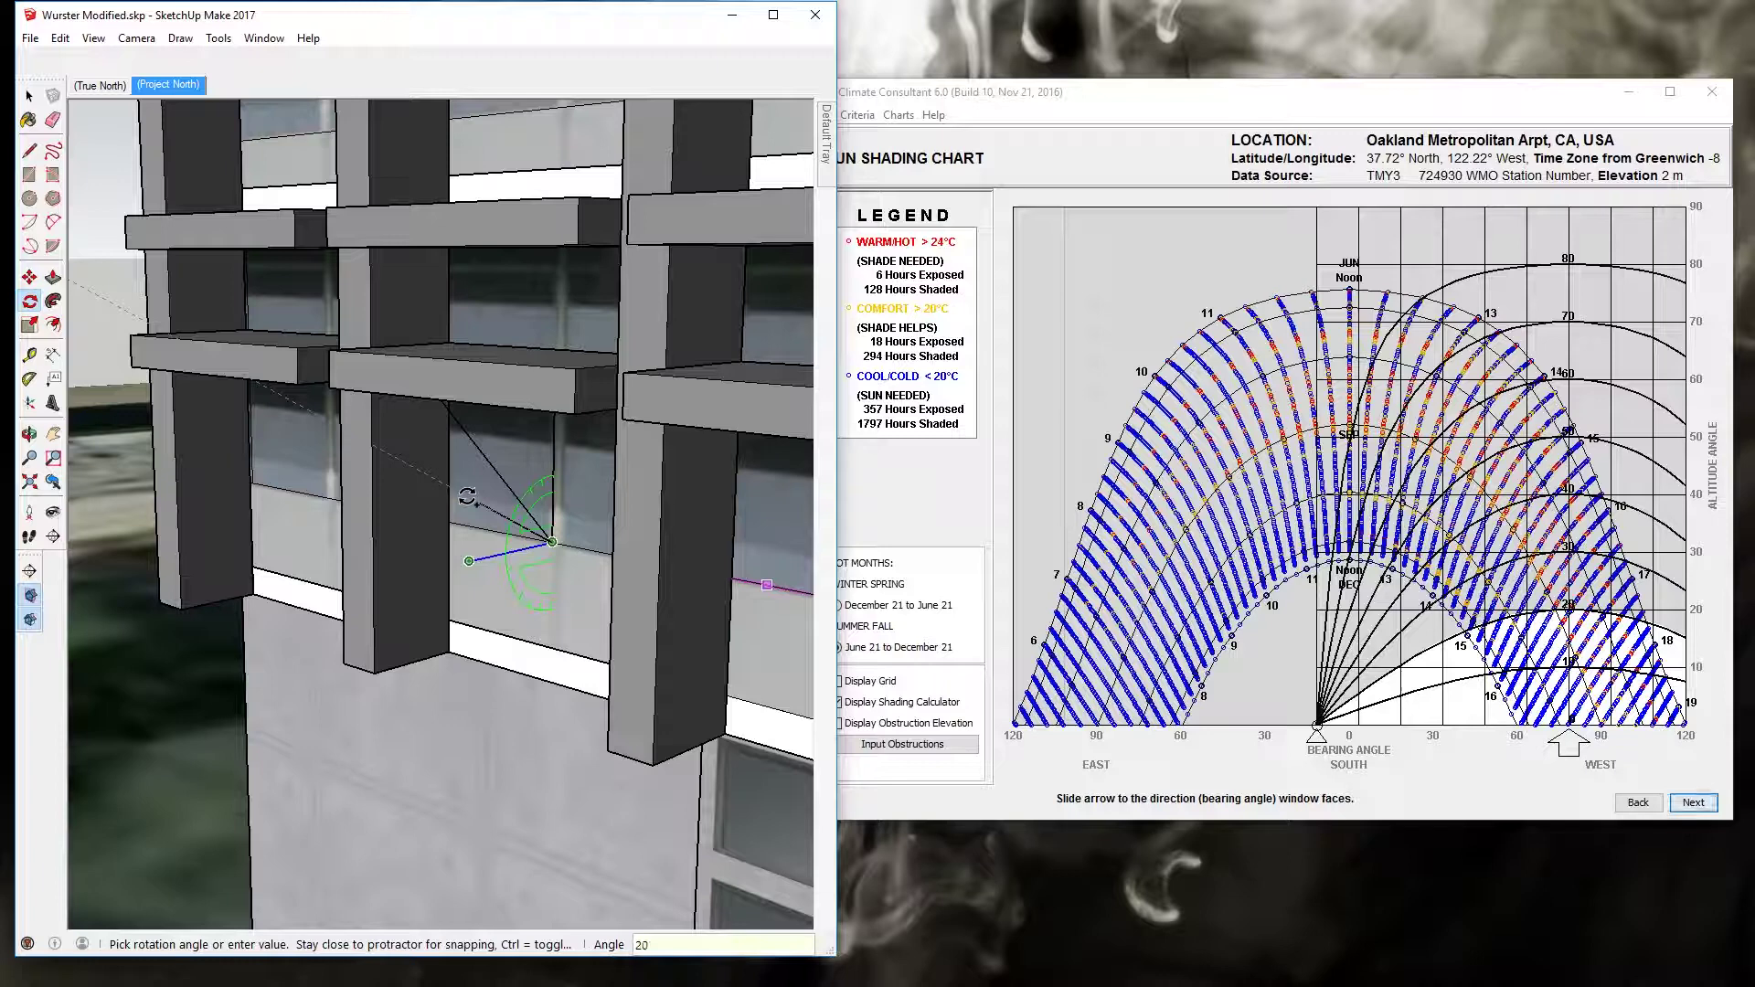
text(20)
key(Return)
key(space)
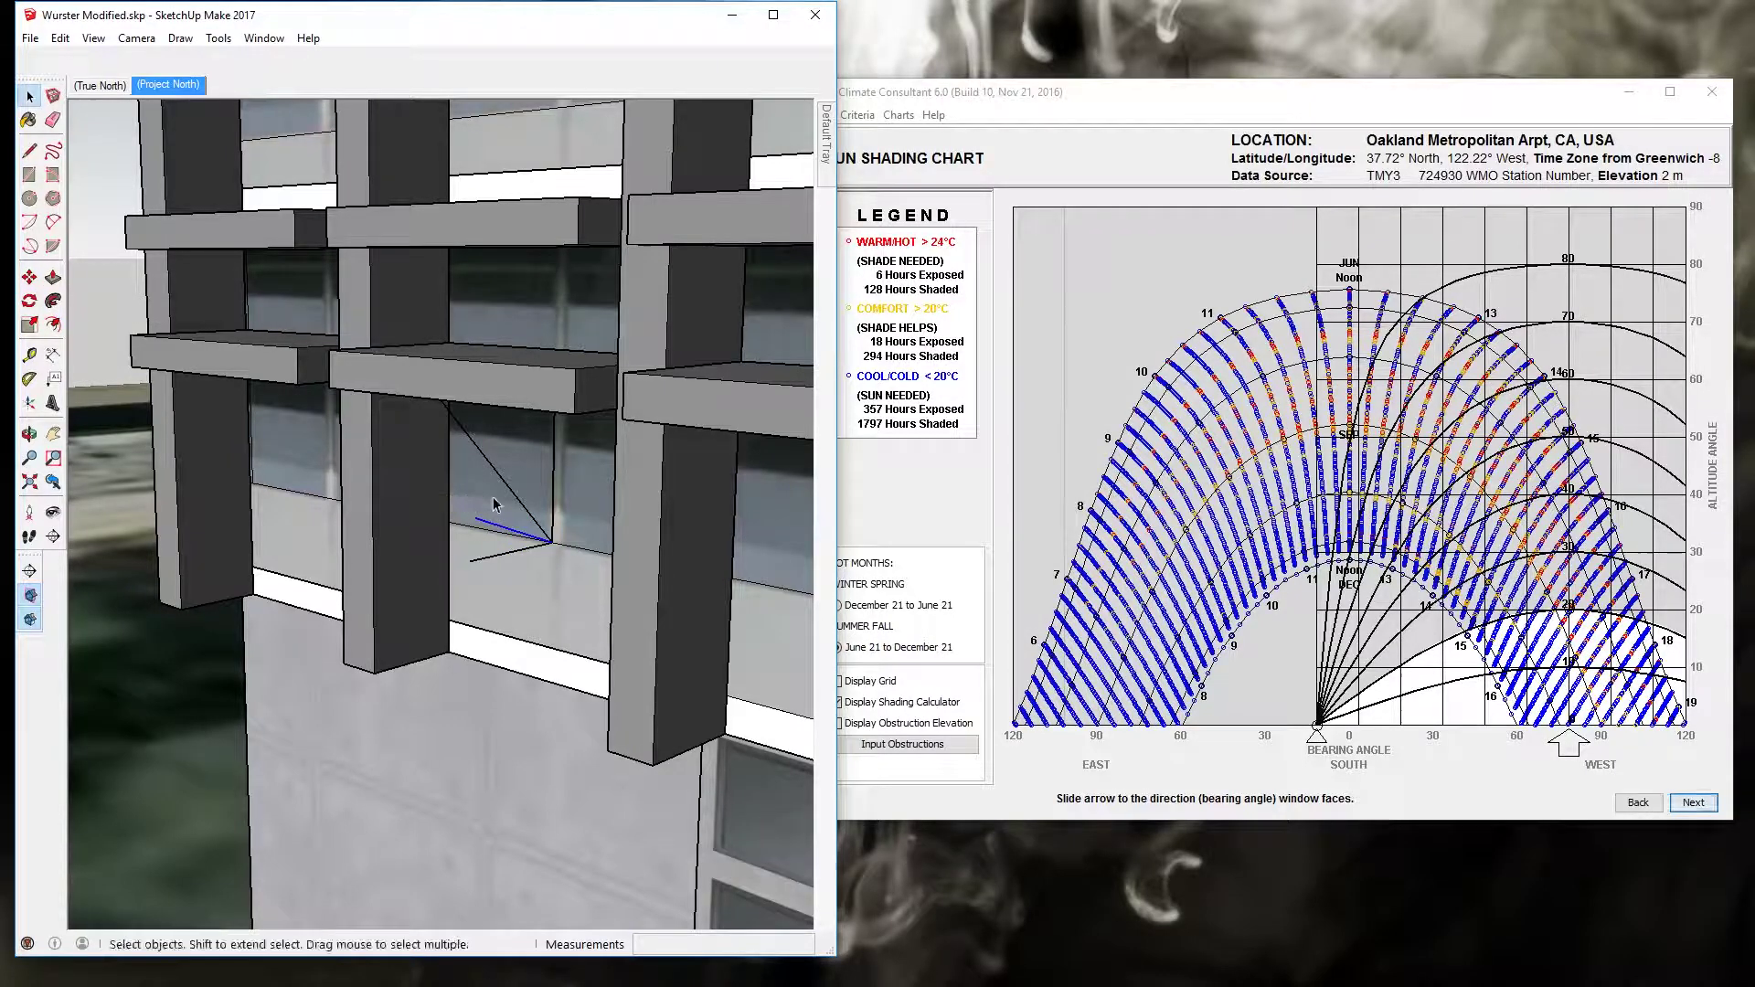
Step: Draw a roughly 10 ft horizontal line sideways from the rotated edge's endpoint
middle_drag(457, 446, 486, 494)
key(l)
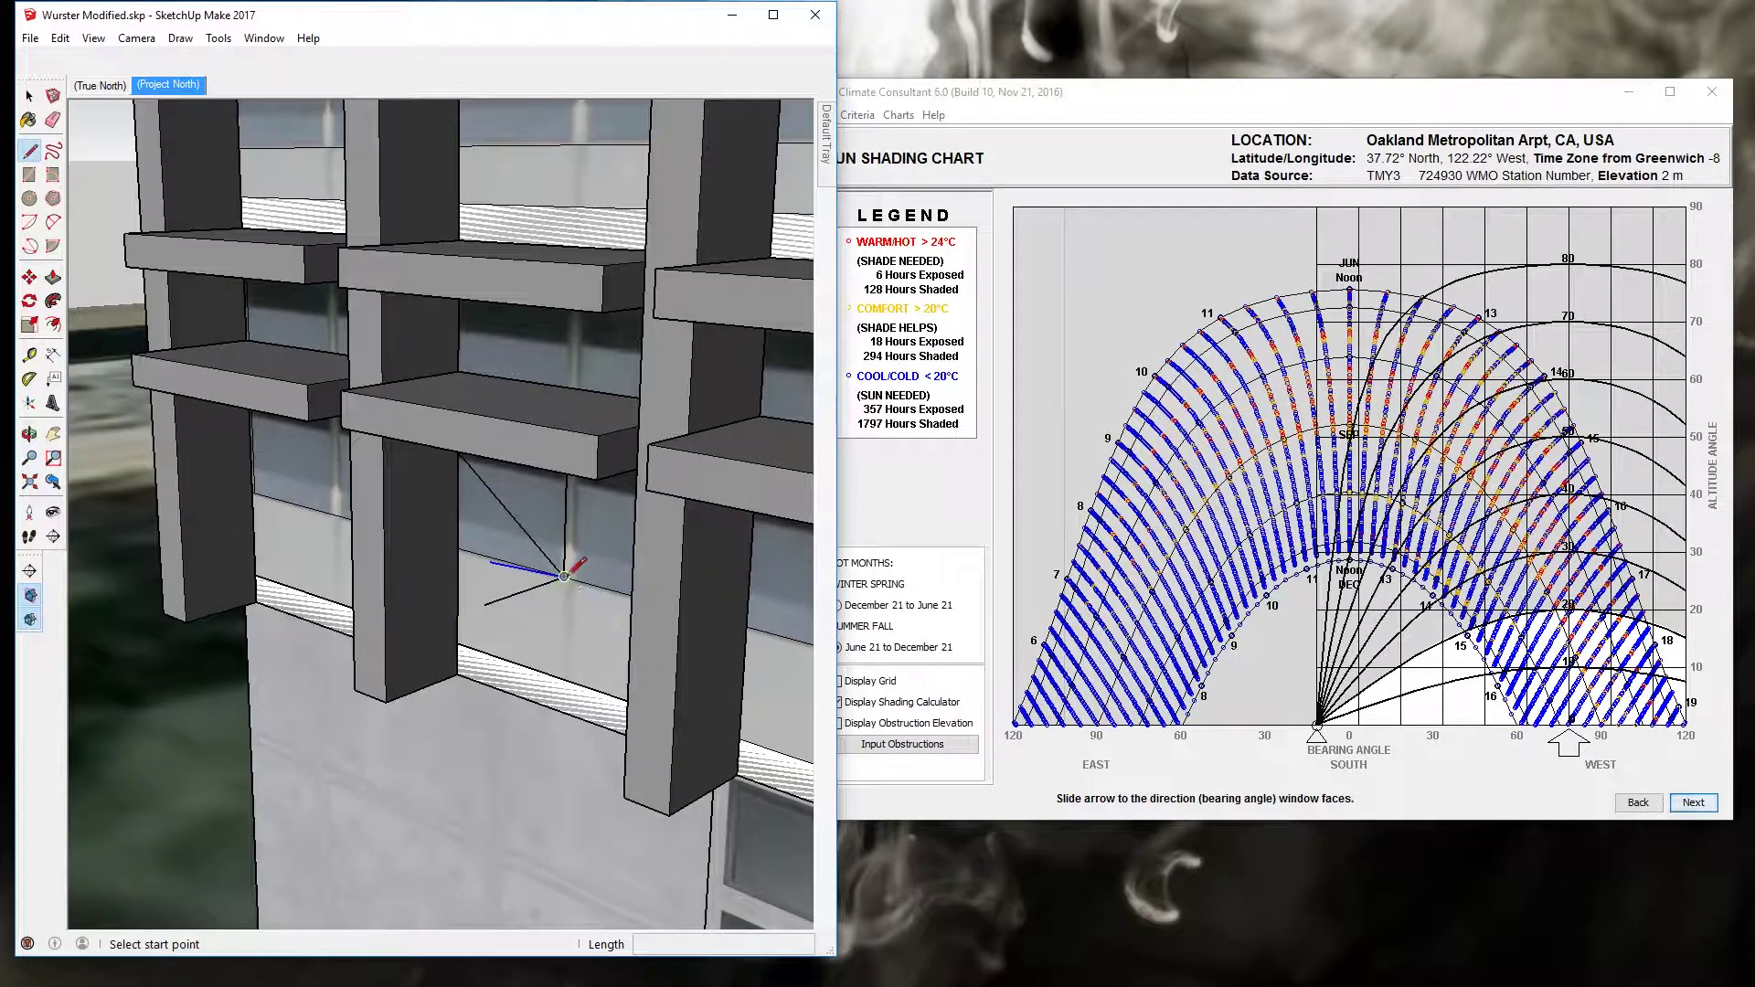
click(564, 576)
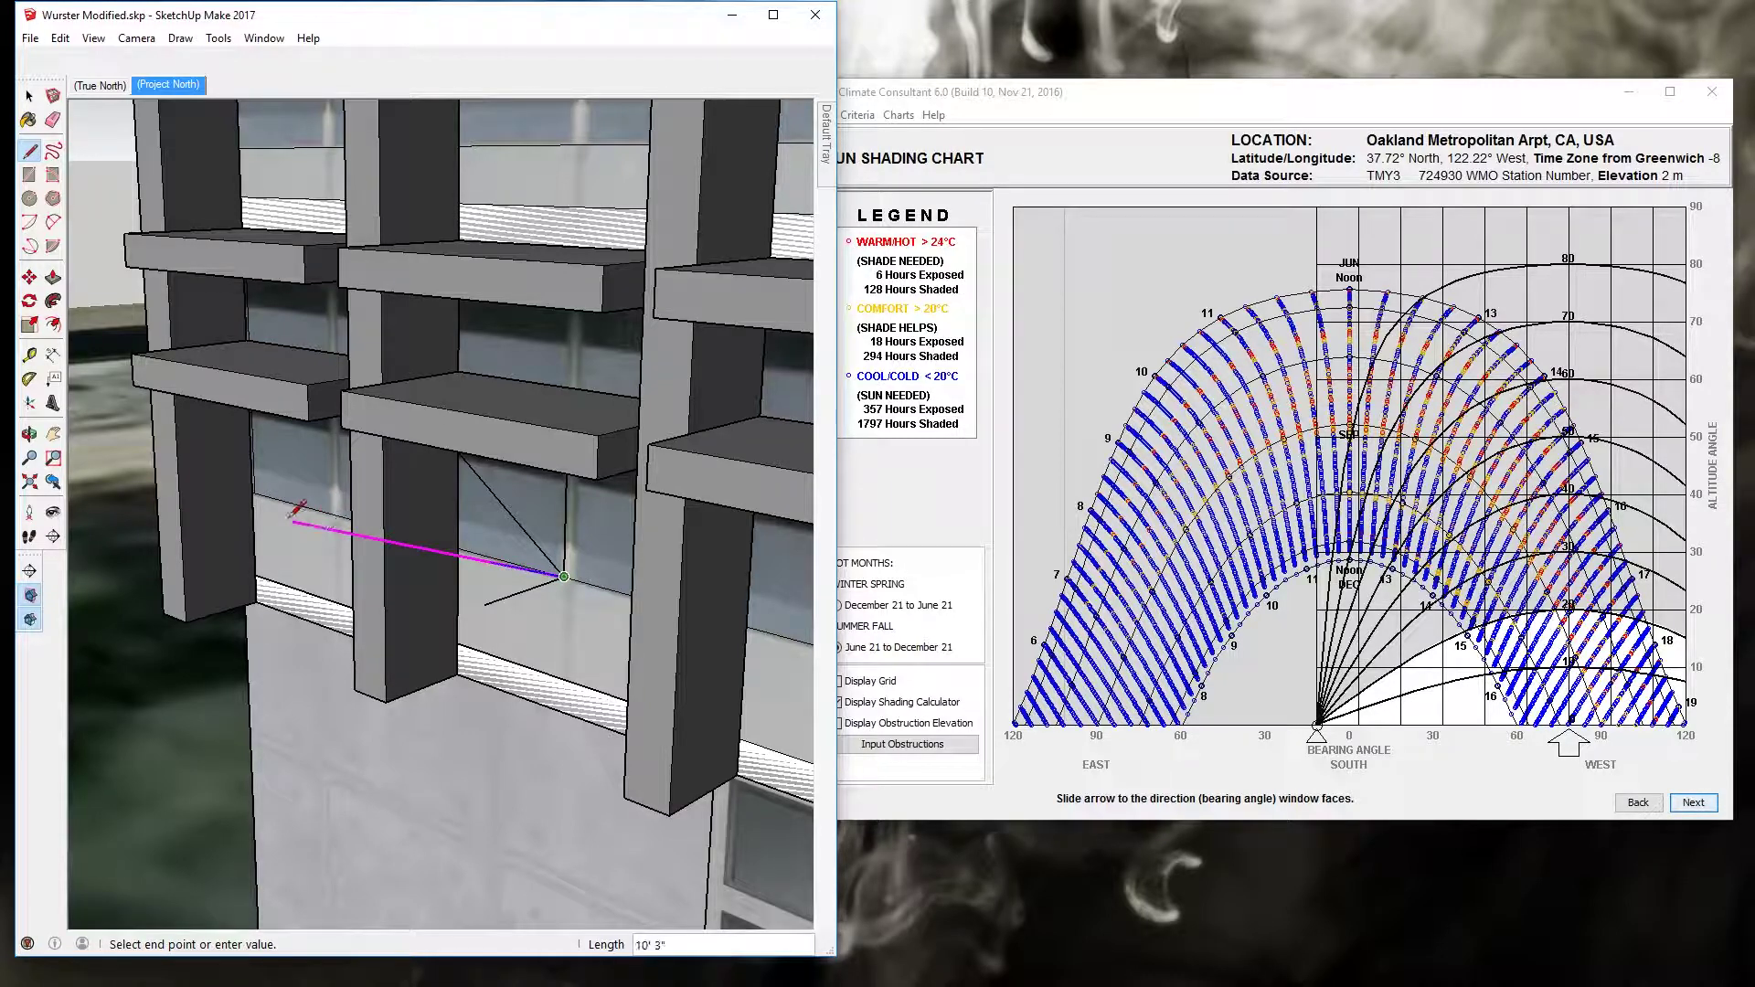
click(203, 505)
key(space)
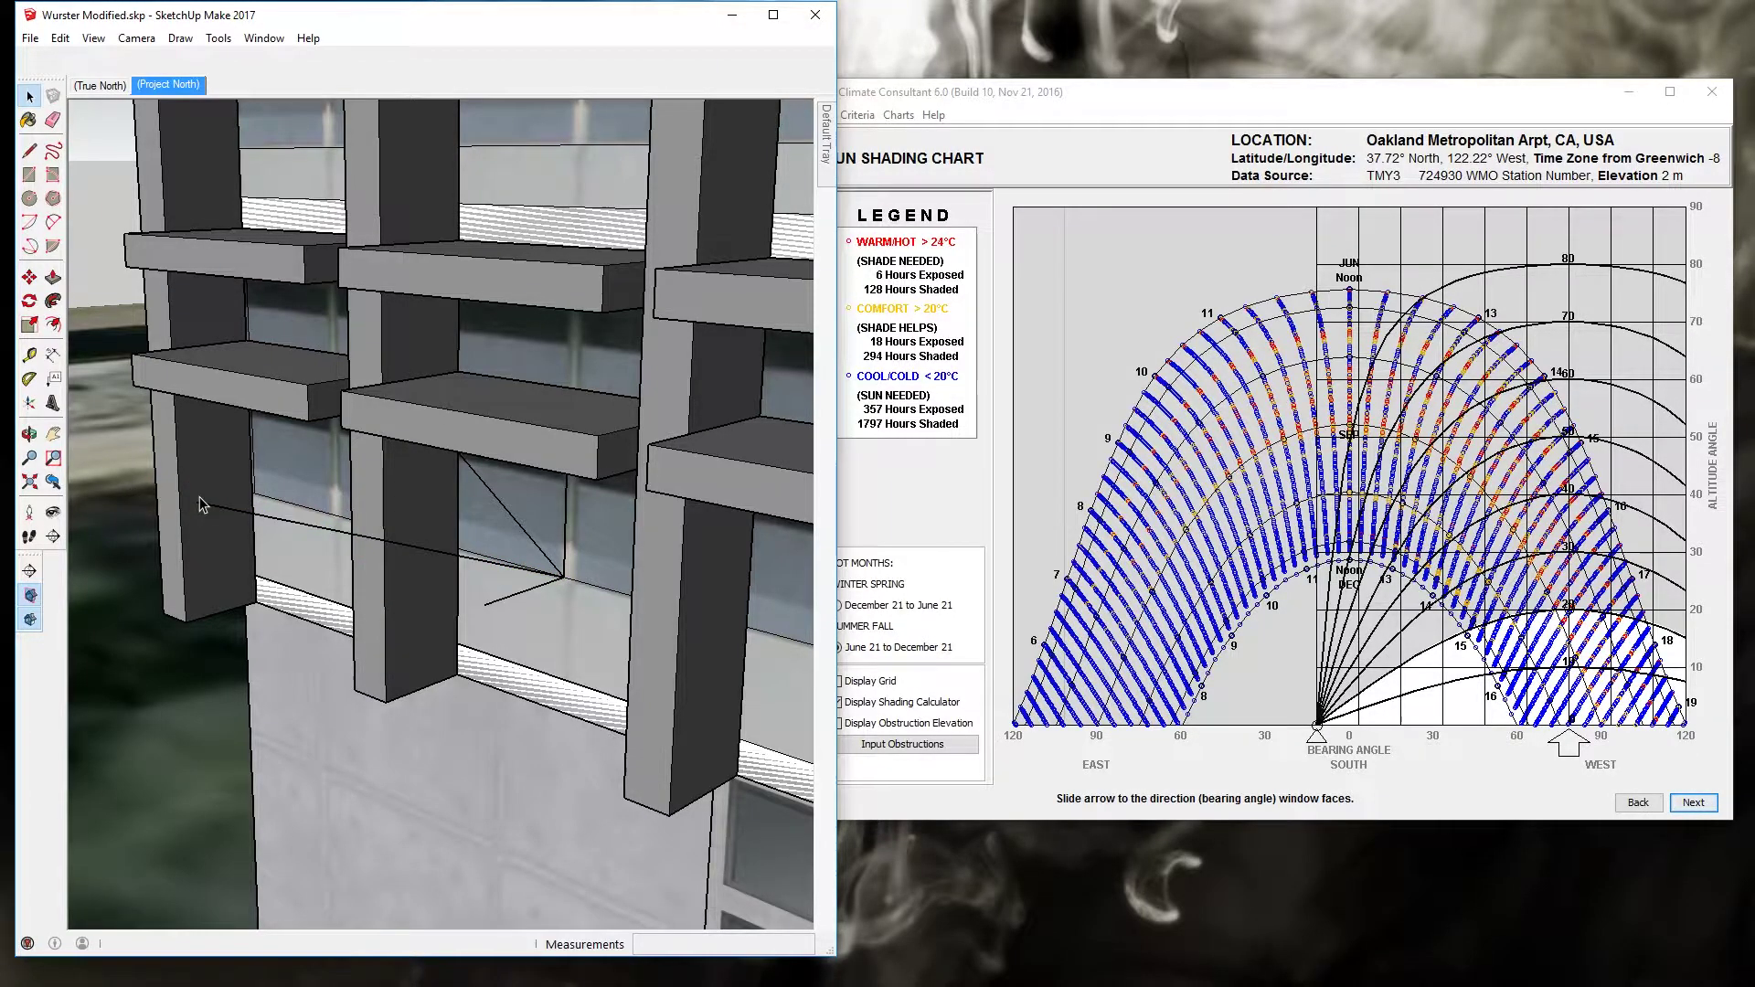
middle_drag(203, 504, 662, 376)
Step: Push the lower overhang's front face outward several feet and ease its end face back slightly
click(661, 376)
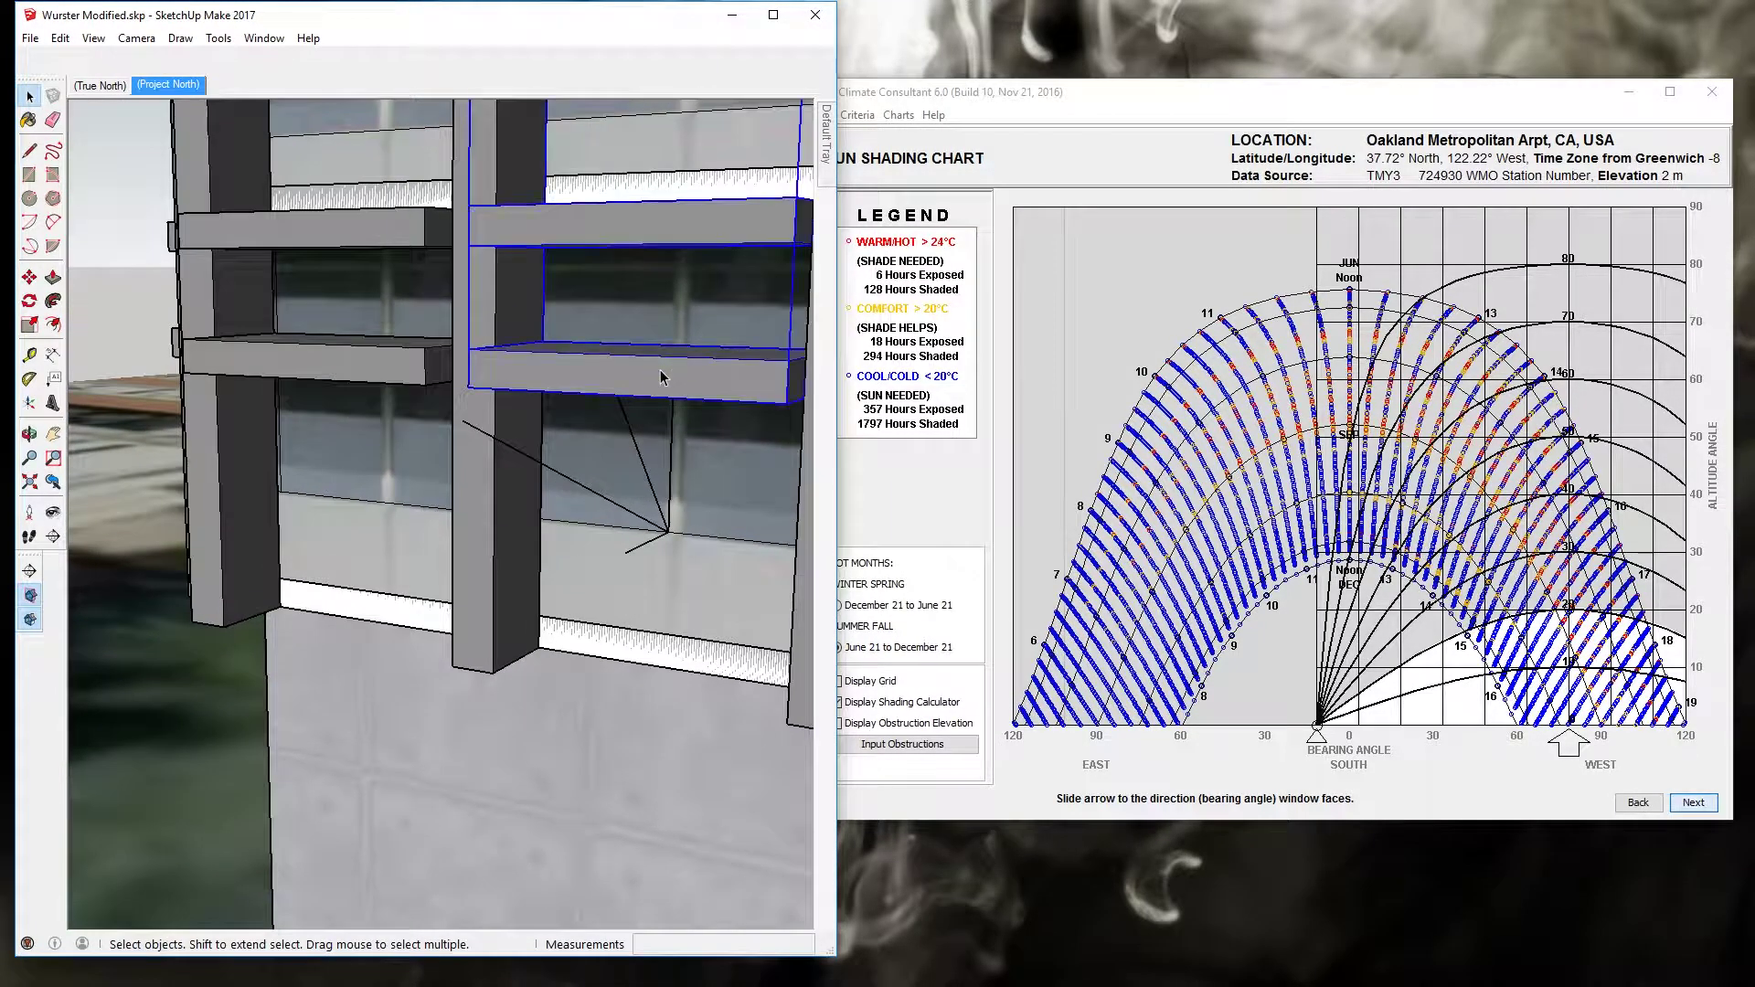
double_click(661, 377)
triple_click(665, 378)
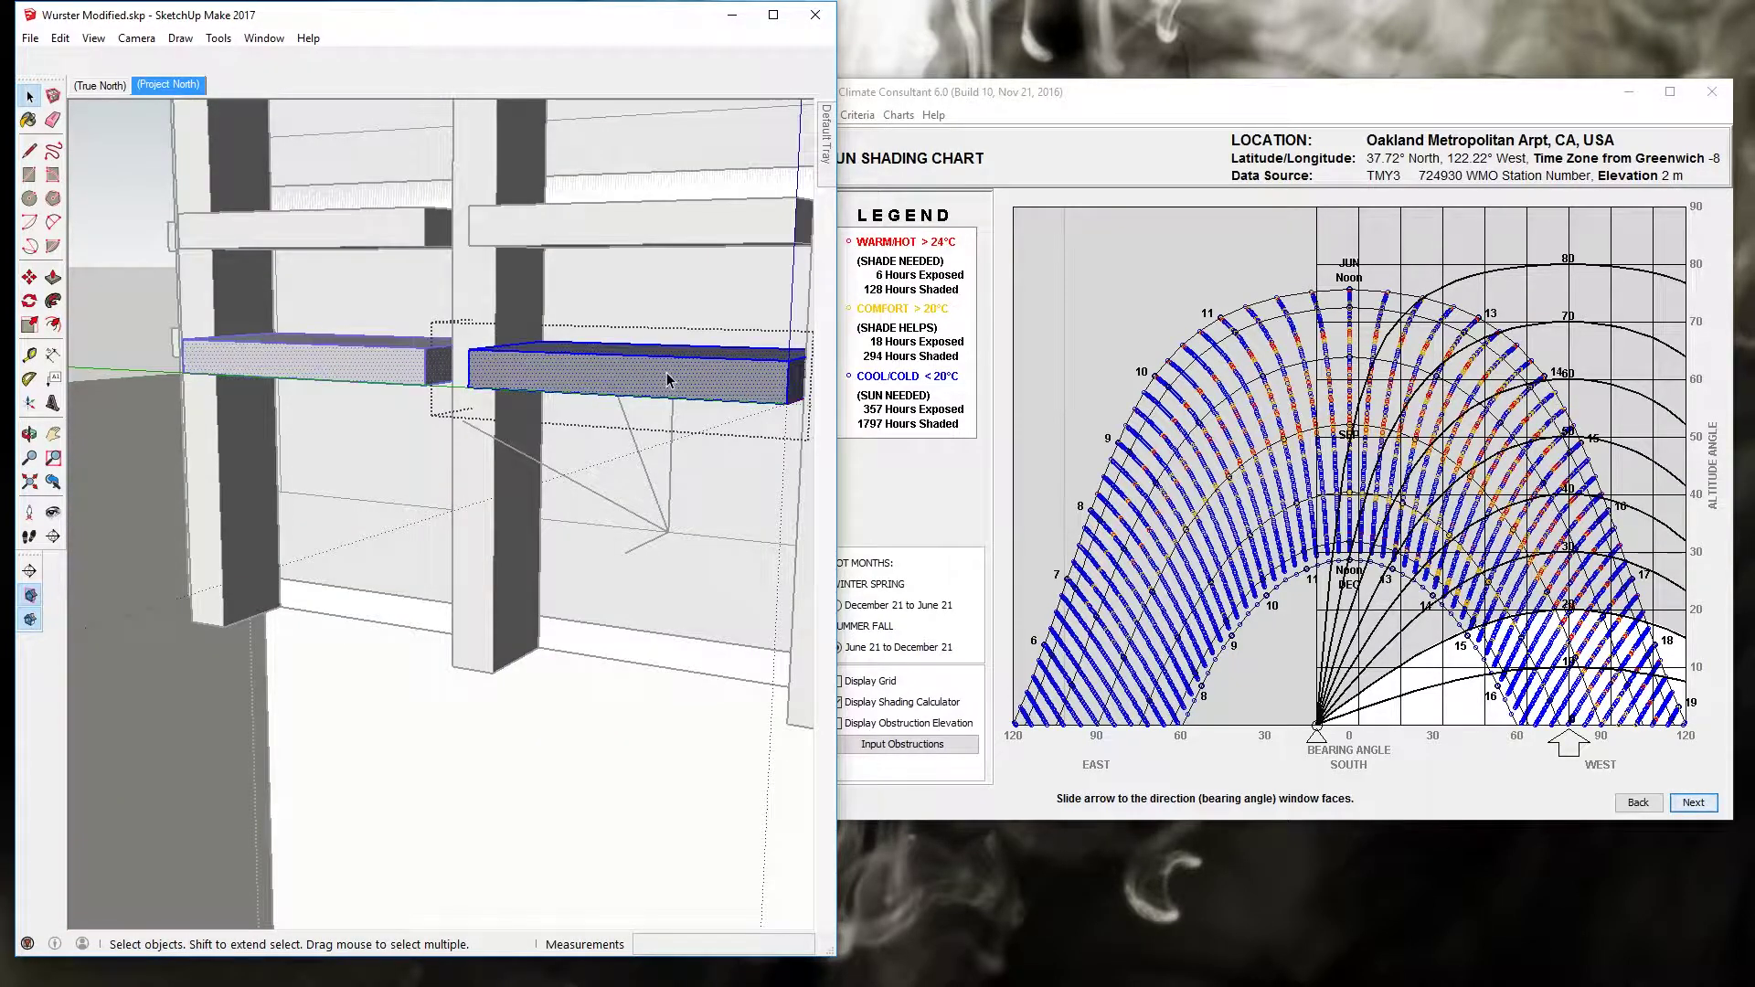
click(668, 380)
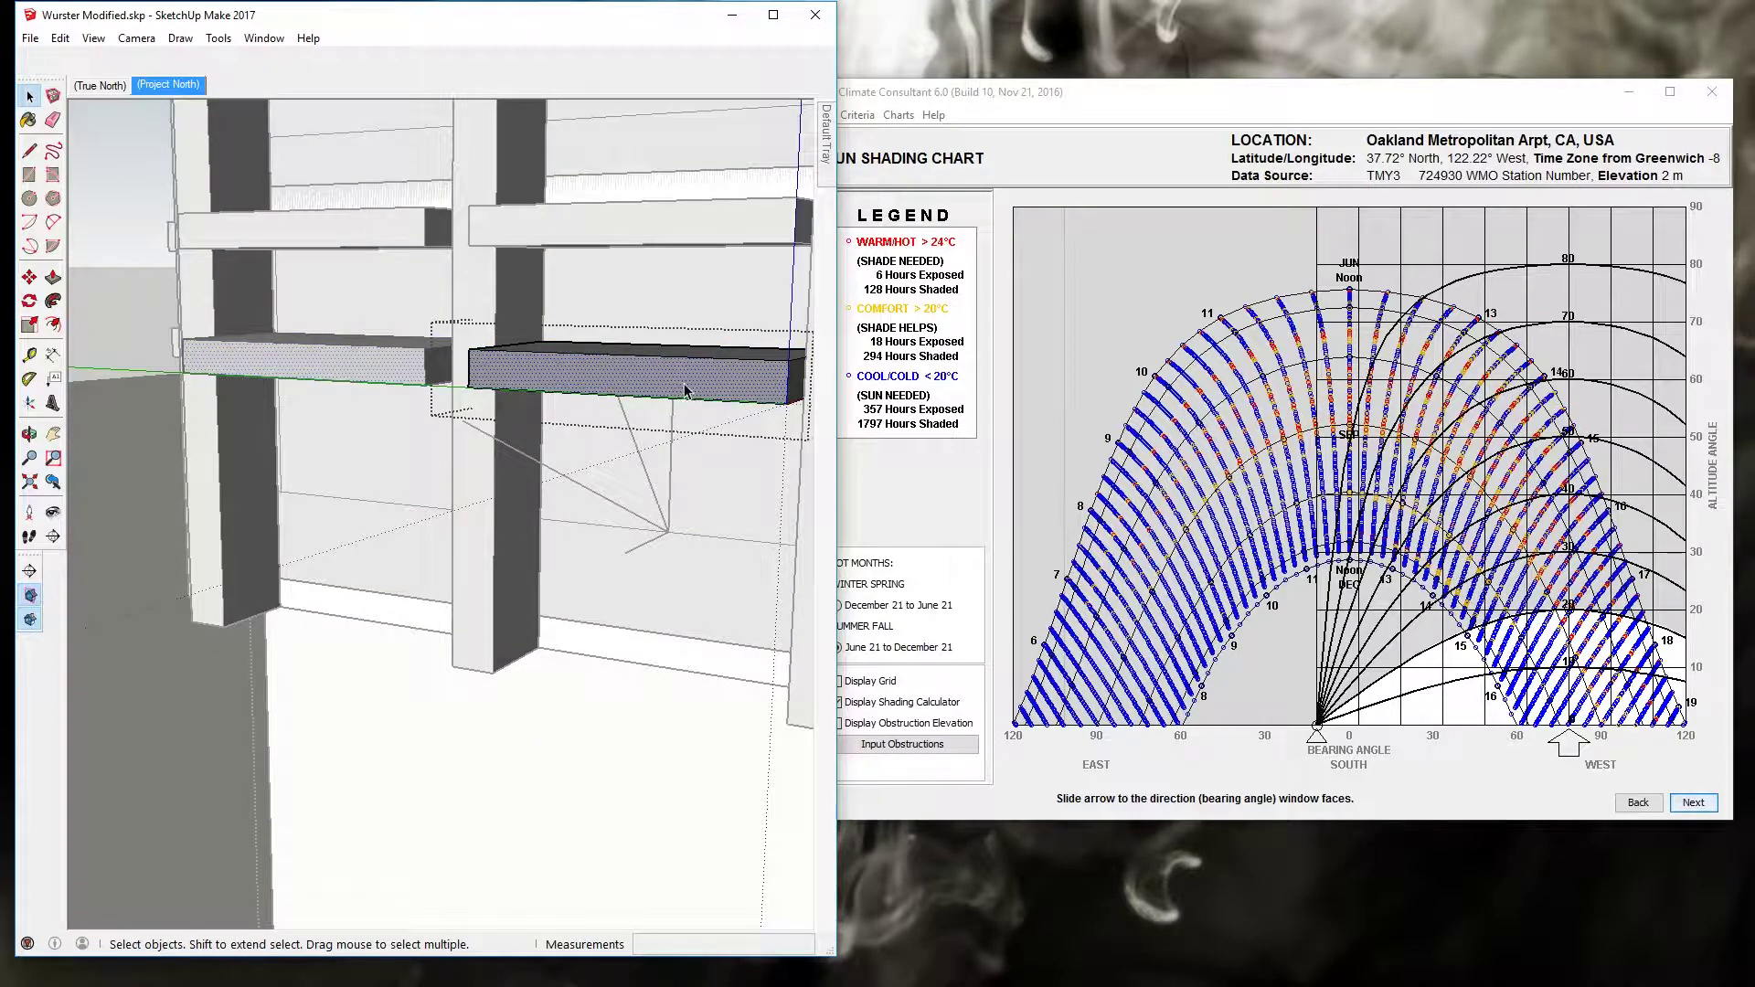
click(53, 277)
drag(606, 376, 462, 426)
middle_drag(462, 426, 259, 326)
mouse_move(157, 247)
mouse_down()
mouse_move(135, 265)
mouse_move(154, 274)
mouse_up()
key(space)
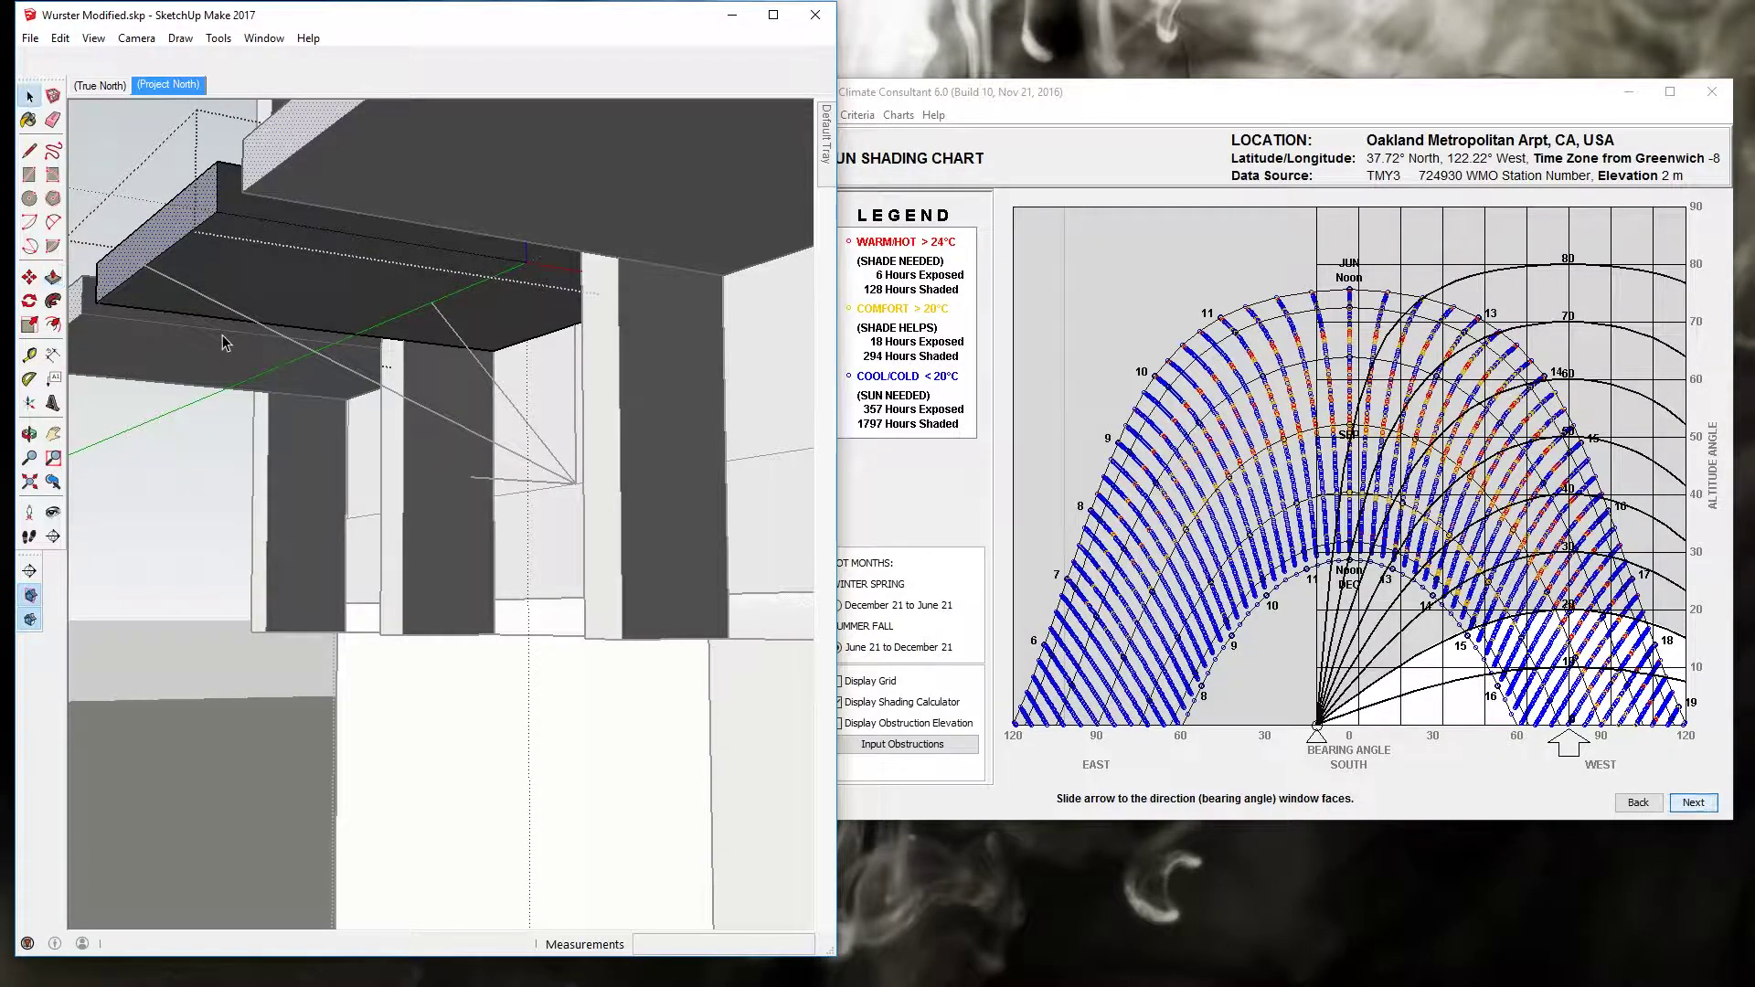
mouse_move(224, 343)
middle_down()
mouse_move(428, 474)
mouse_move(645, 486)
mouse_move(713, 443)
middle_up()
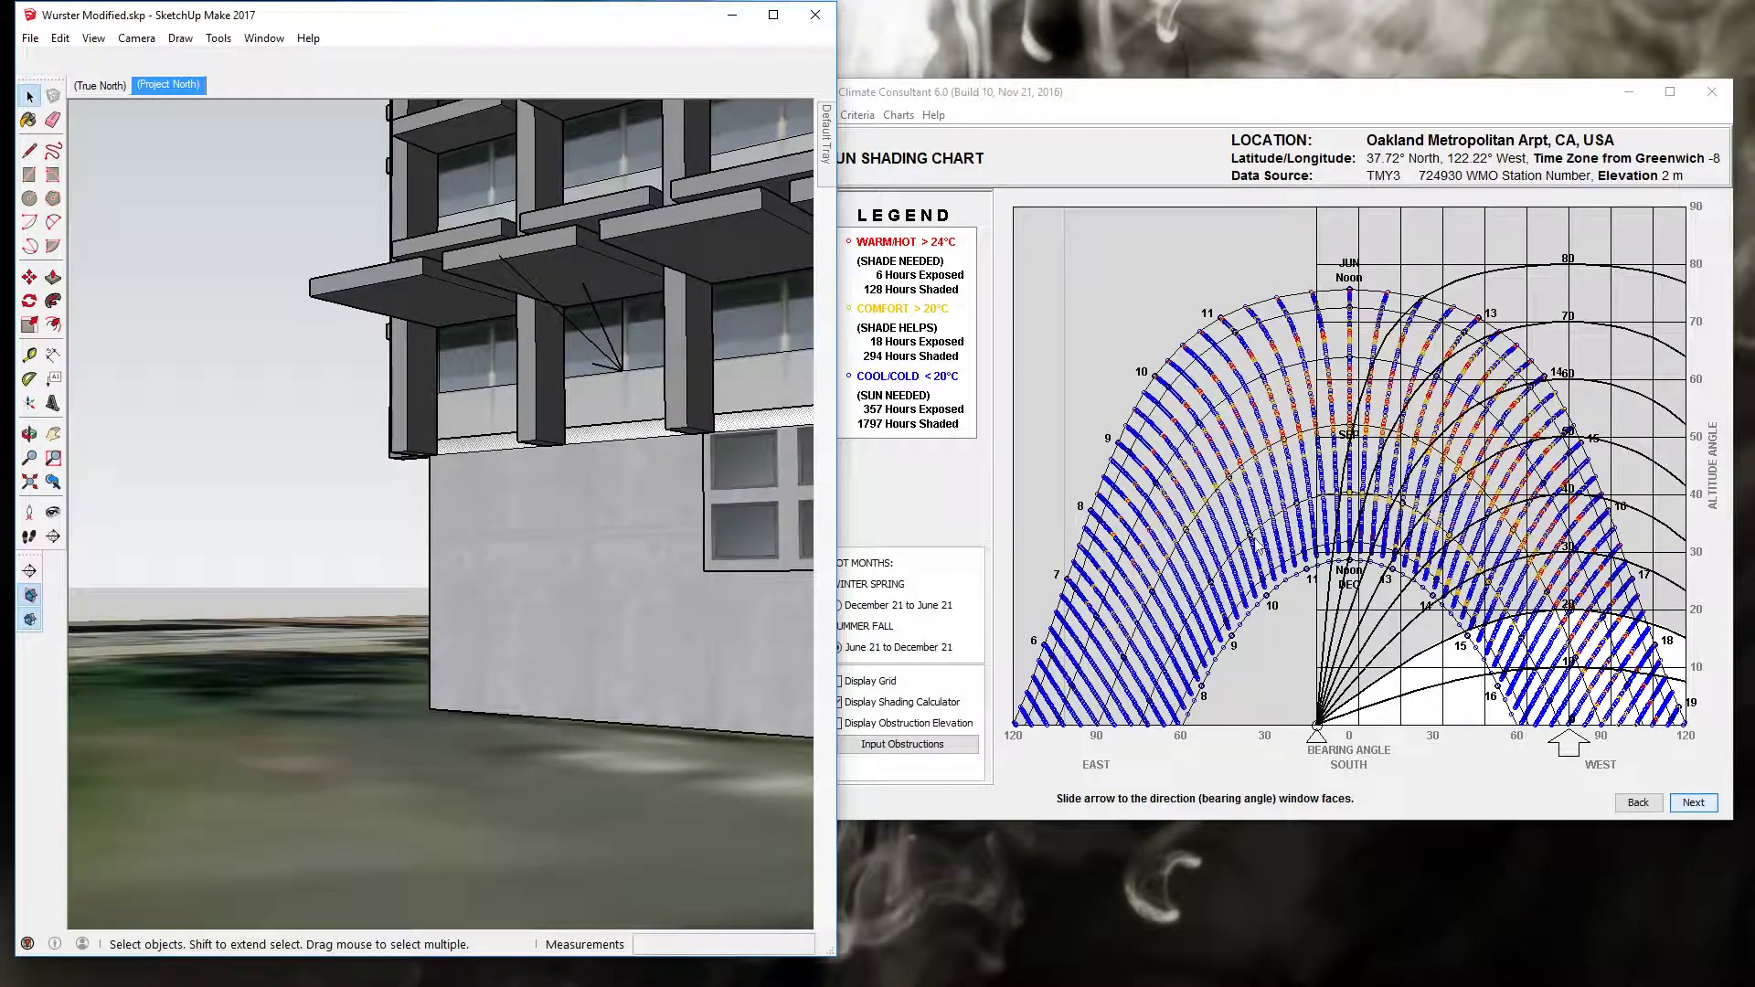
mouse_move(597, 373)
middle_down()
mouse_move(579, 545)
mouse_move(594, 567)
mouse_move(695, 531)
mouse_move(497, 525)
mouse_move(537, 403)
mouse_move(529, 585)
mouse_move(417, 454)
middle_up()
Step: Start a Tape Measure at the column corner, cancel it, and reframe the facade
key(t)
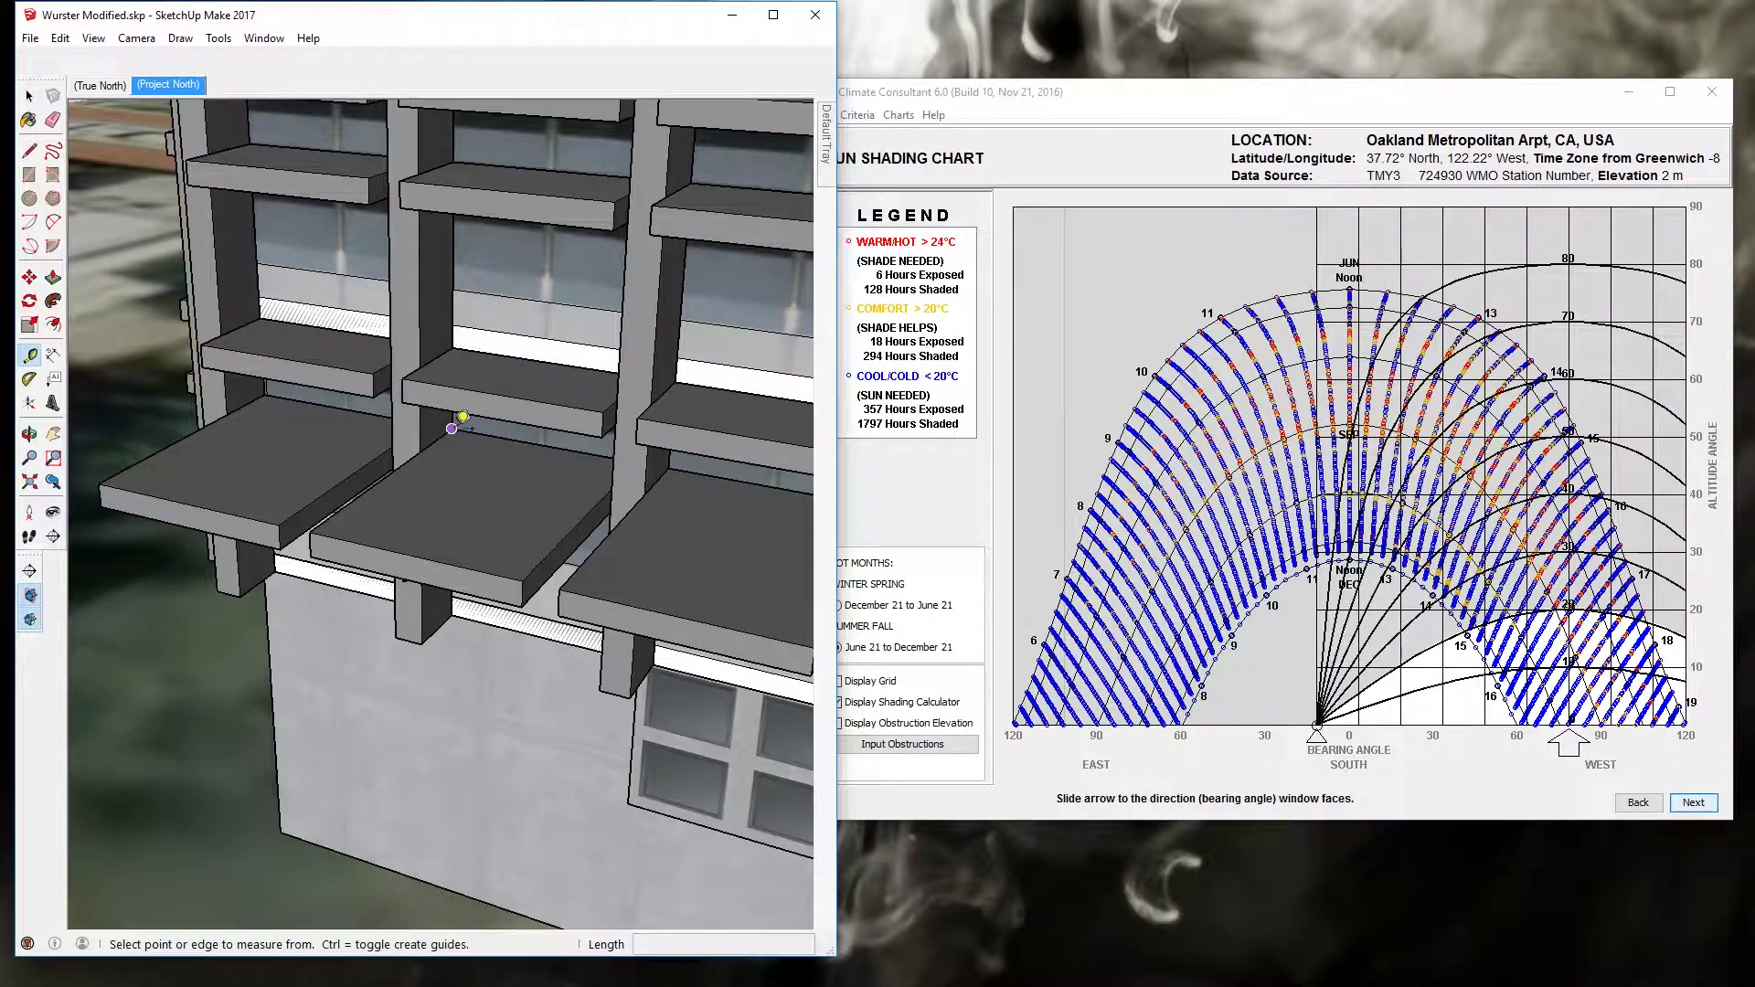
click(451, 429)
key(space)
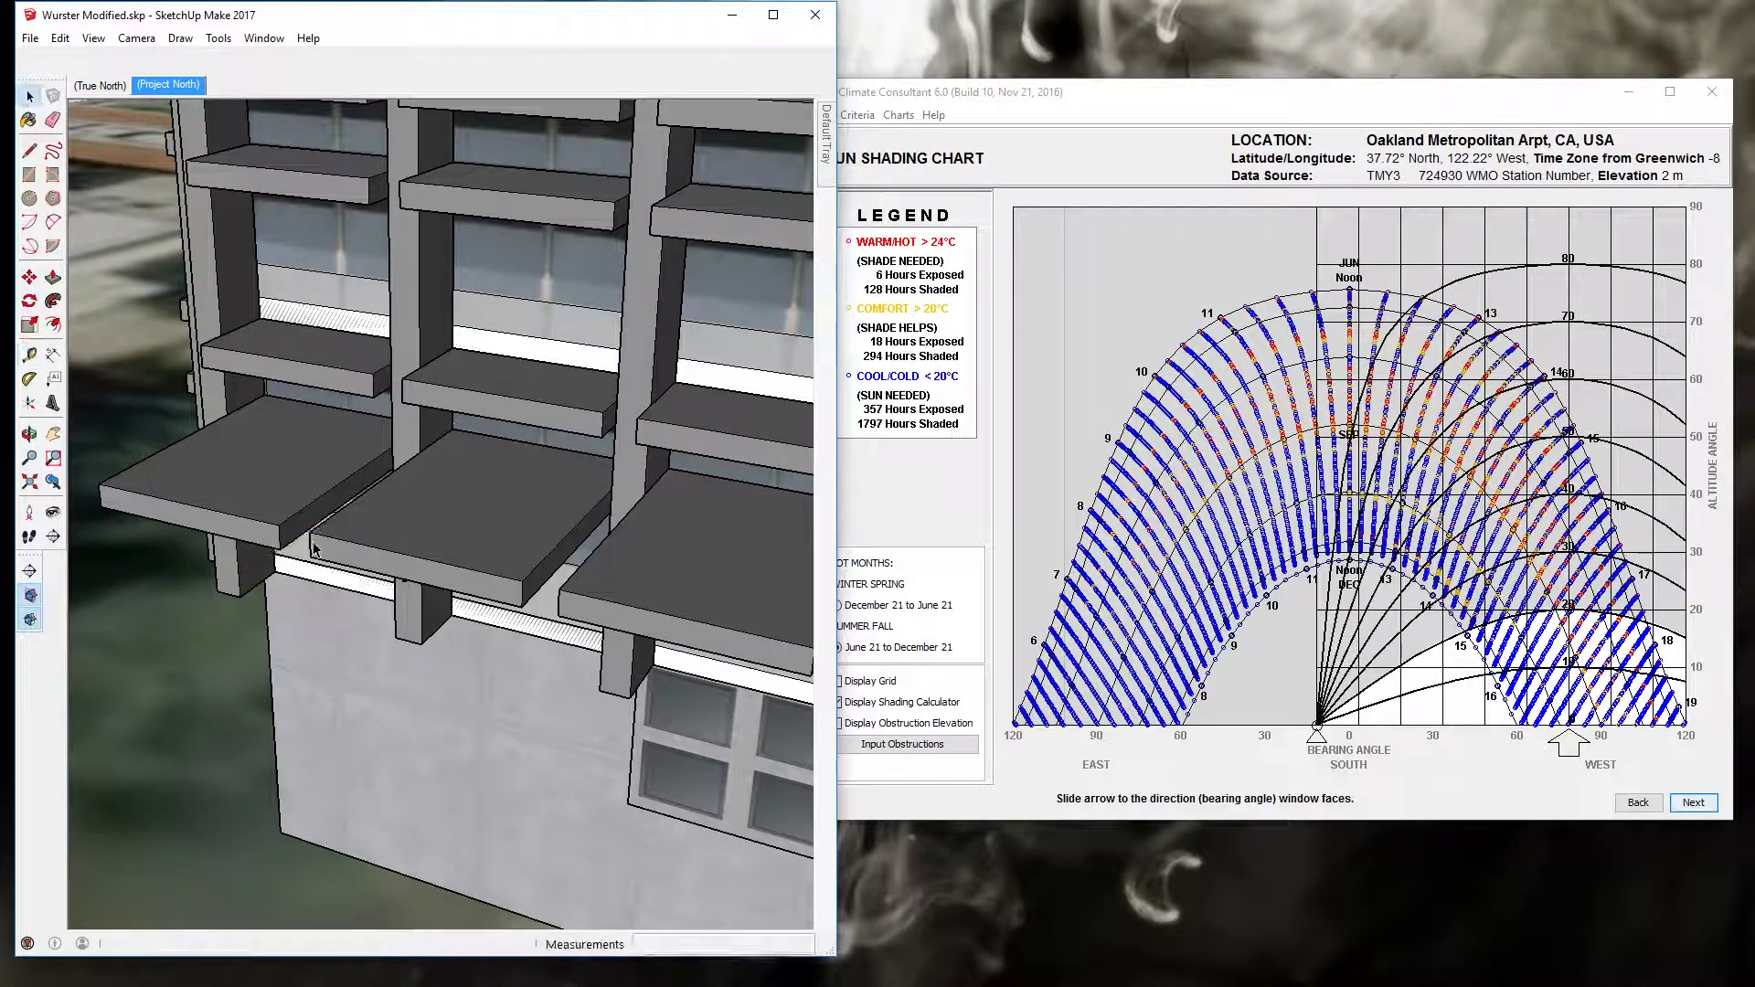
scroll(481, 426, down, 3)
middle_drag(482, 426, 500, 389)
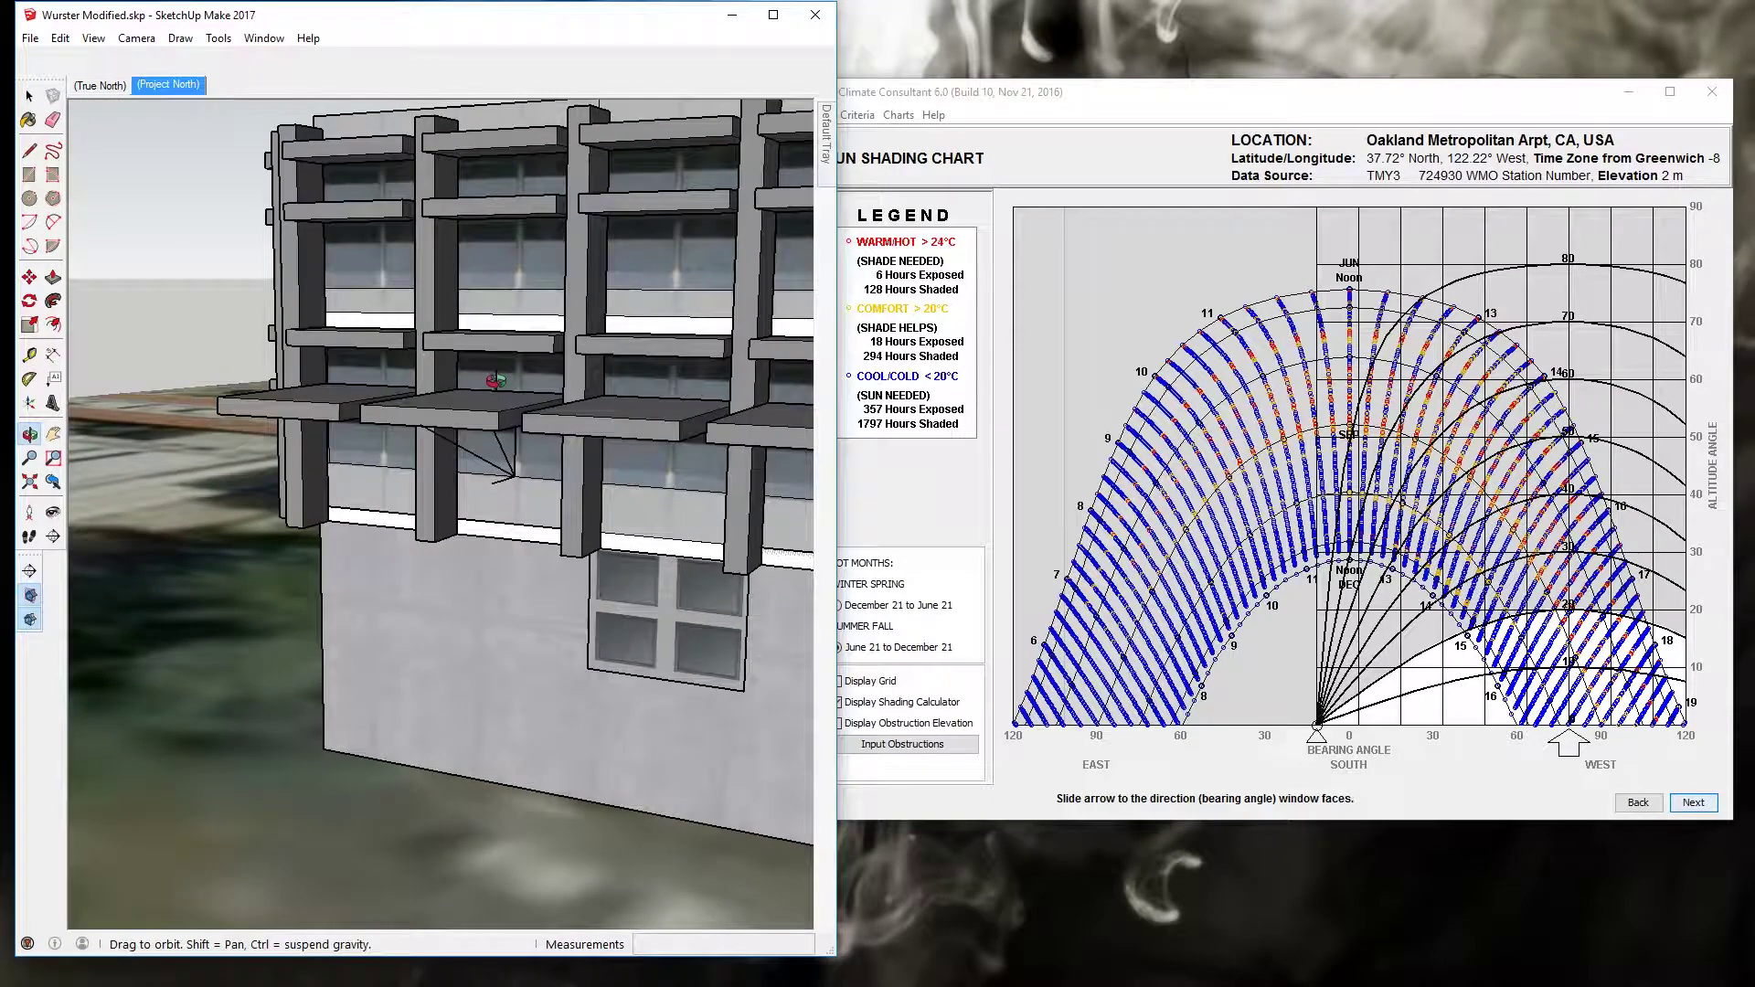
scroll(493, 391, up, 3)
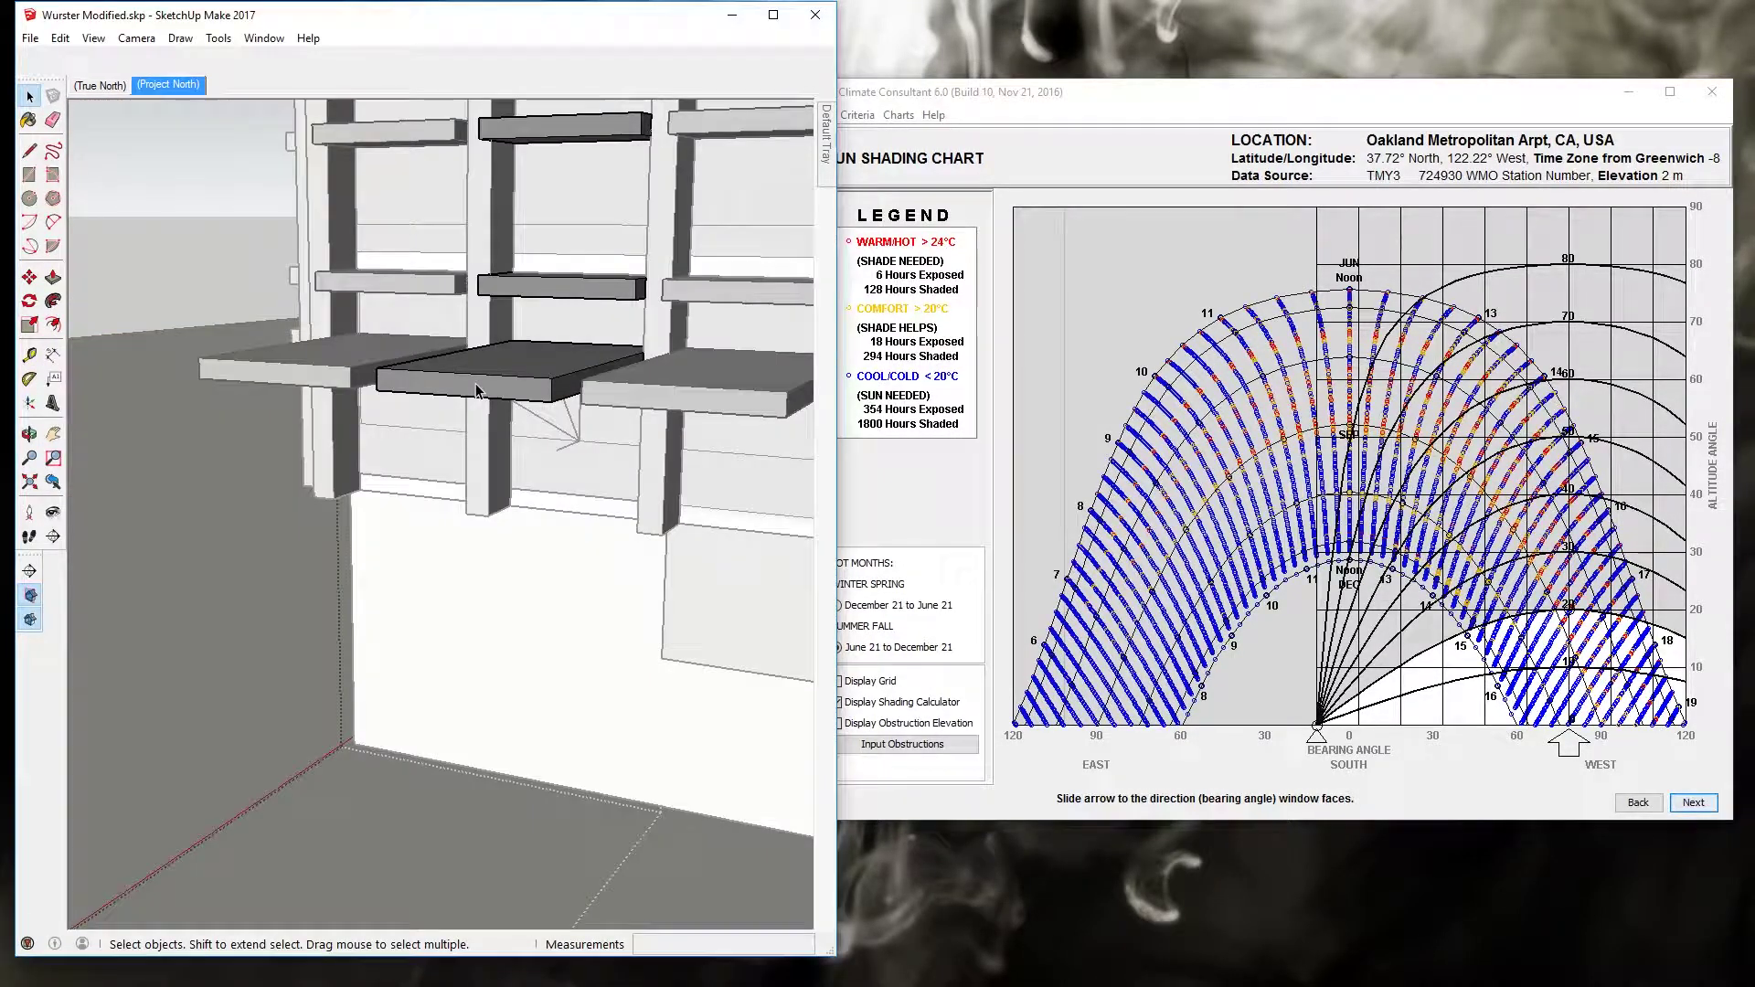
Step: Push the middle shelf's face back and raise the chart's shading region to 36 exposed hours
key(p)
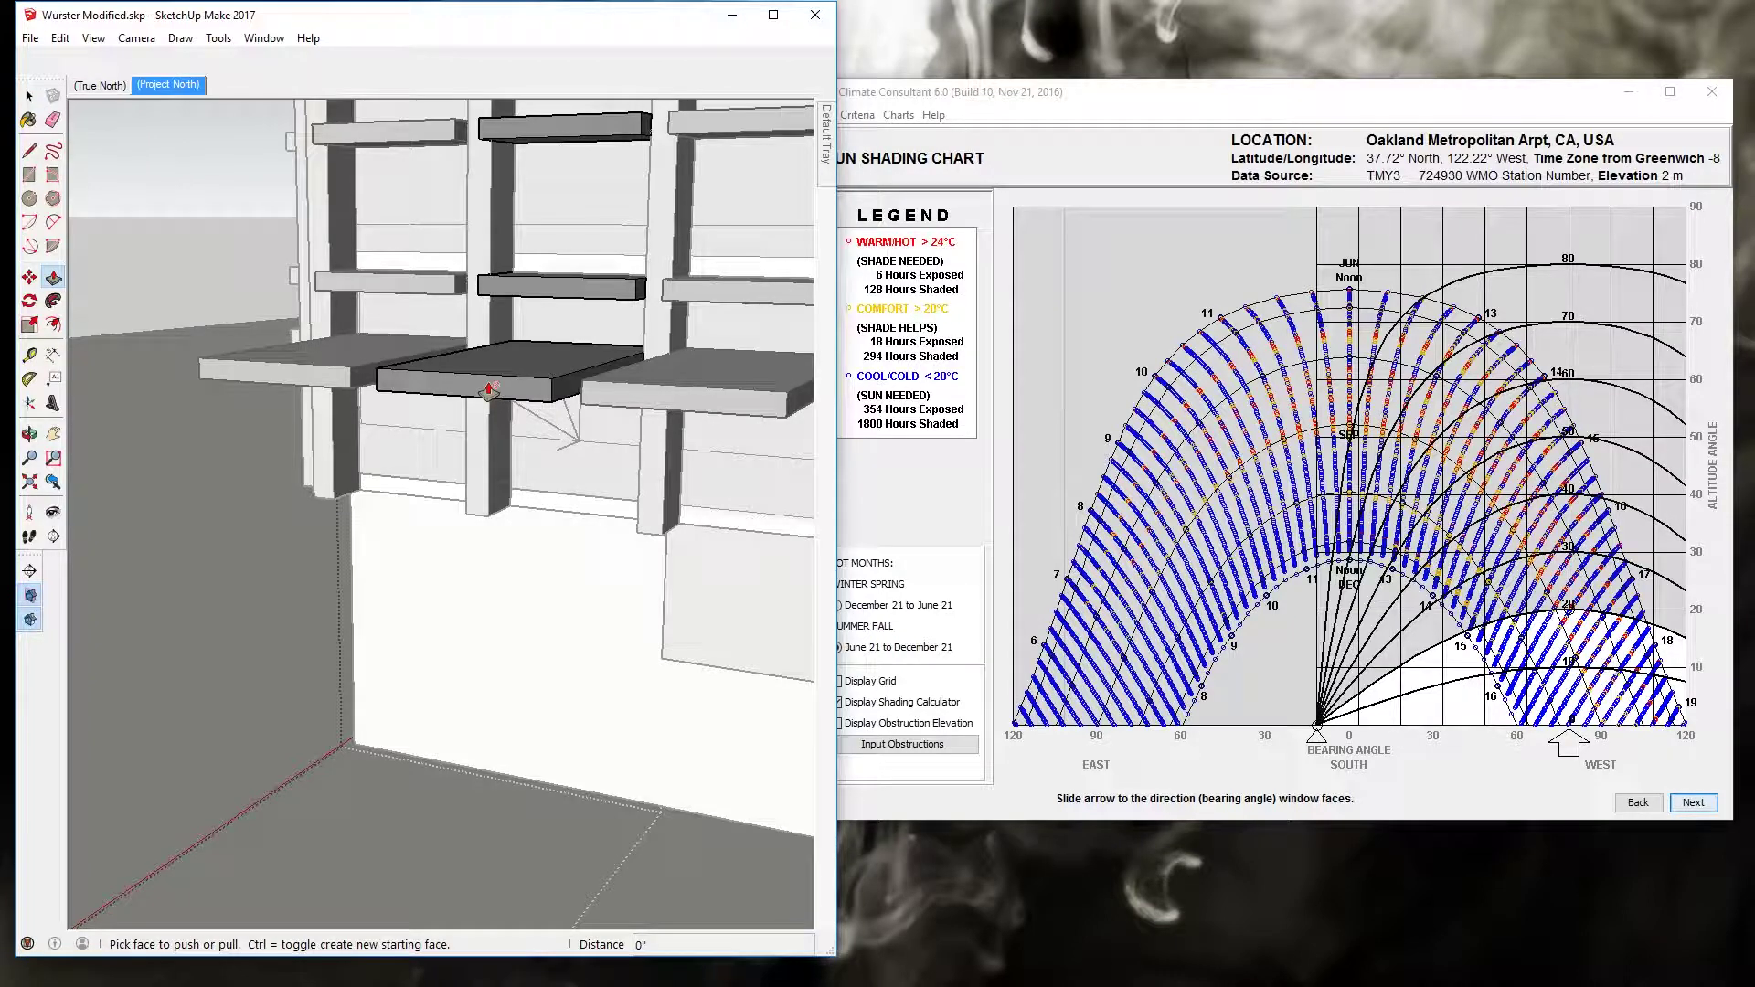
drag(488, 389, 477, 301)
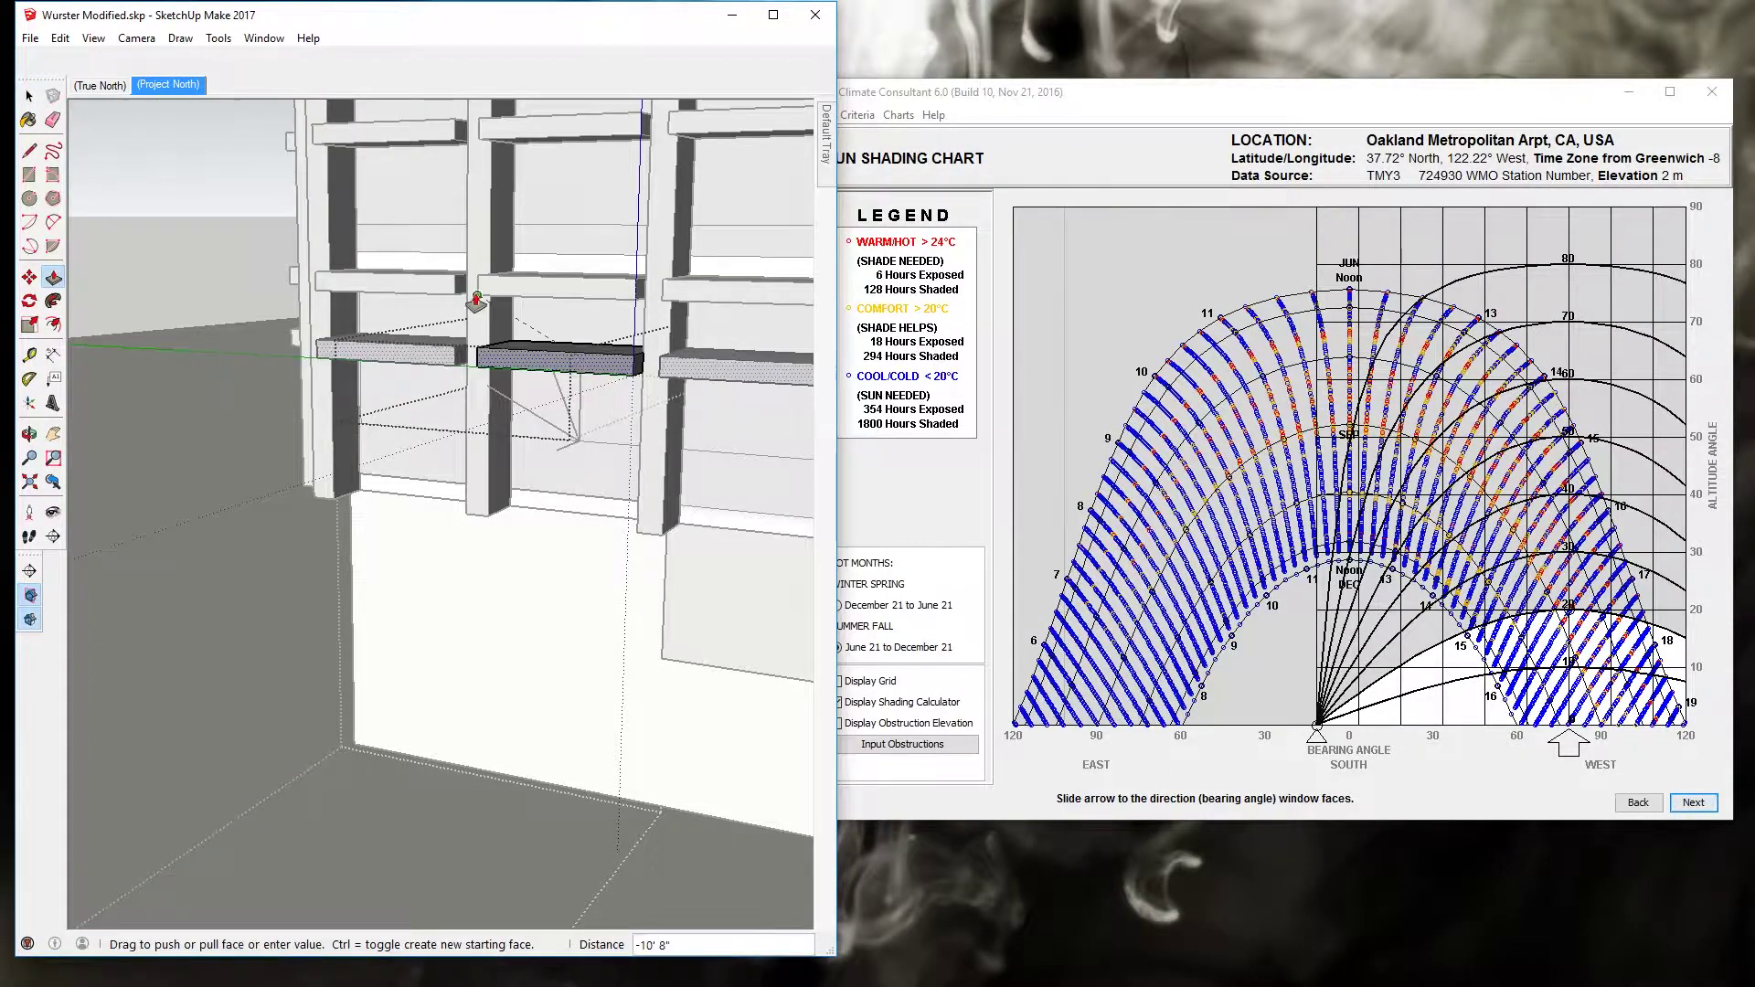
key(space)
click(1376, 516)
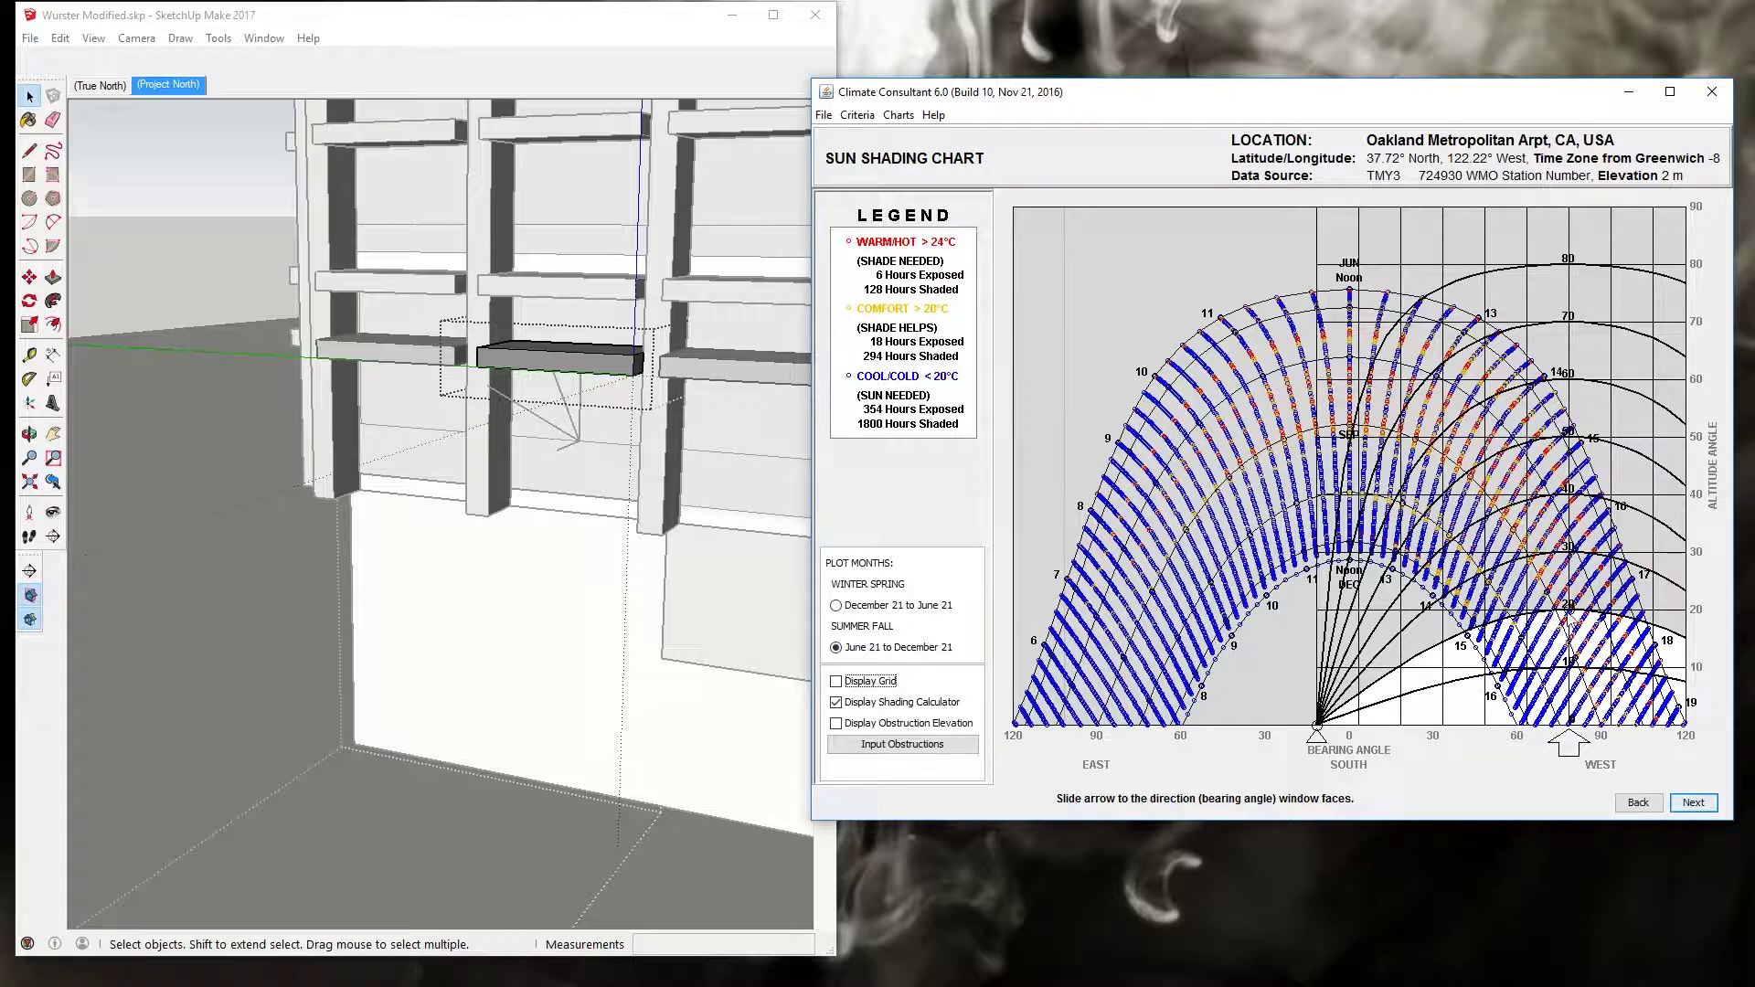
drag(1573, 622, 1574, 471)
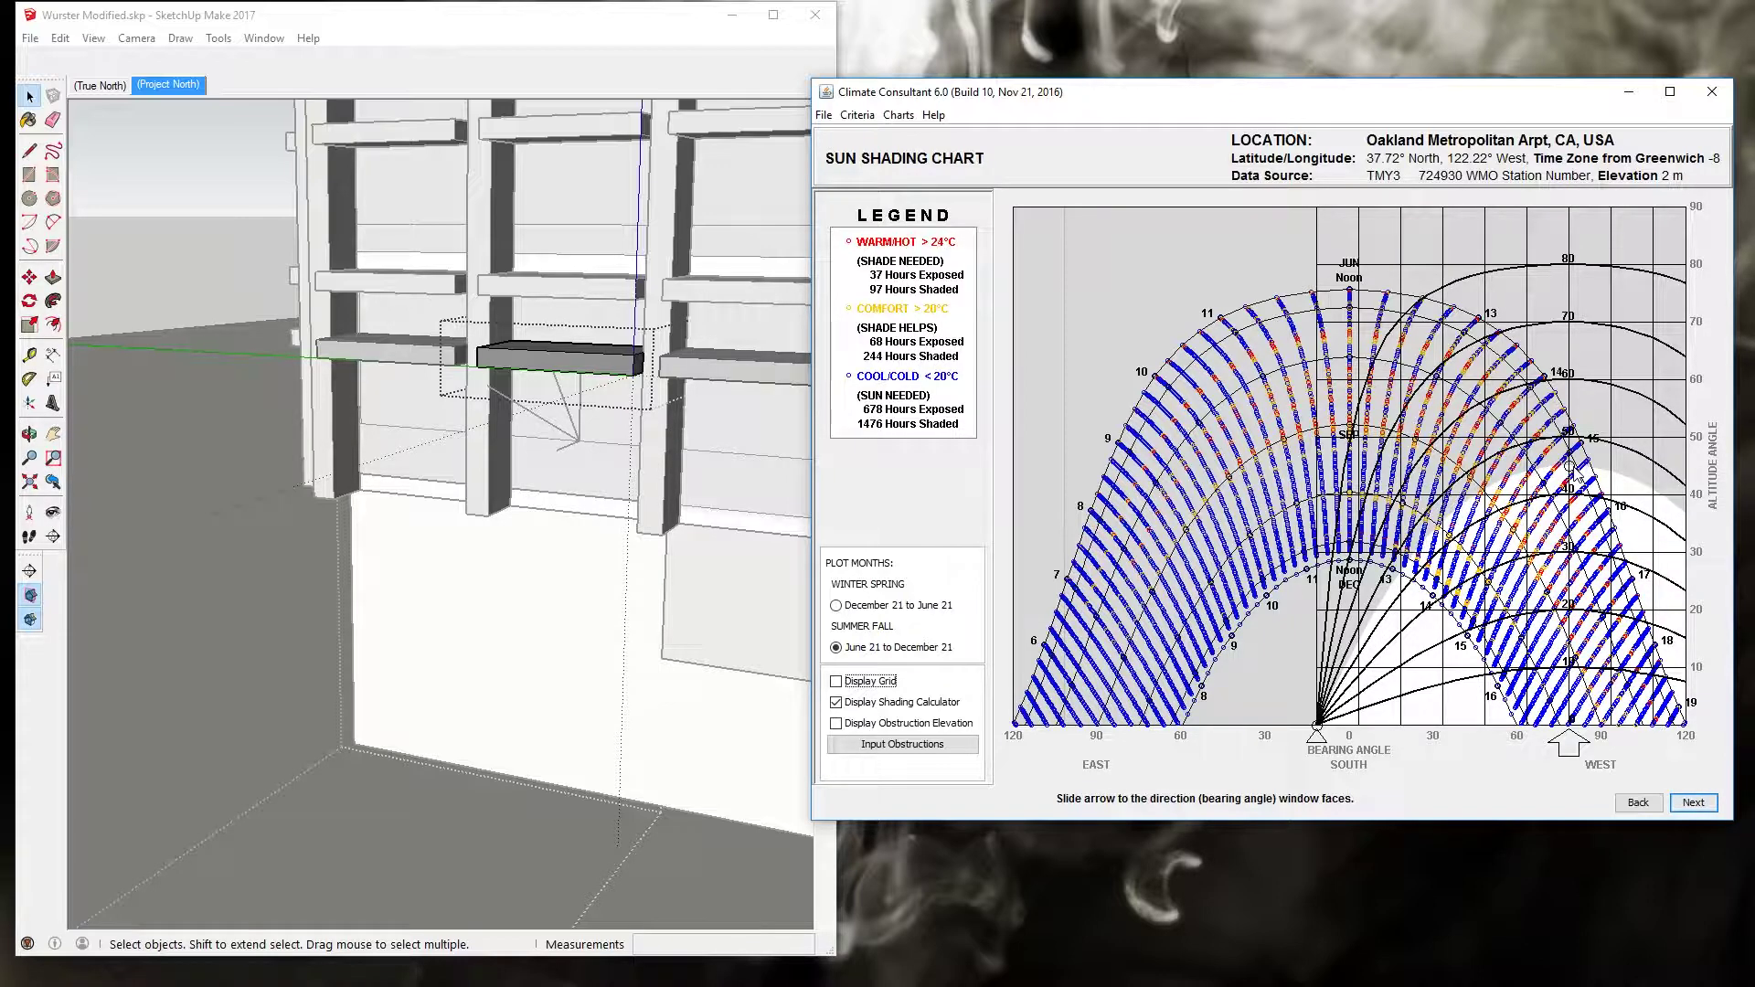
click(501, 514)
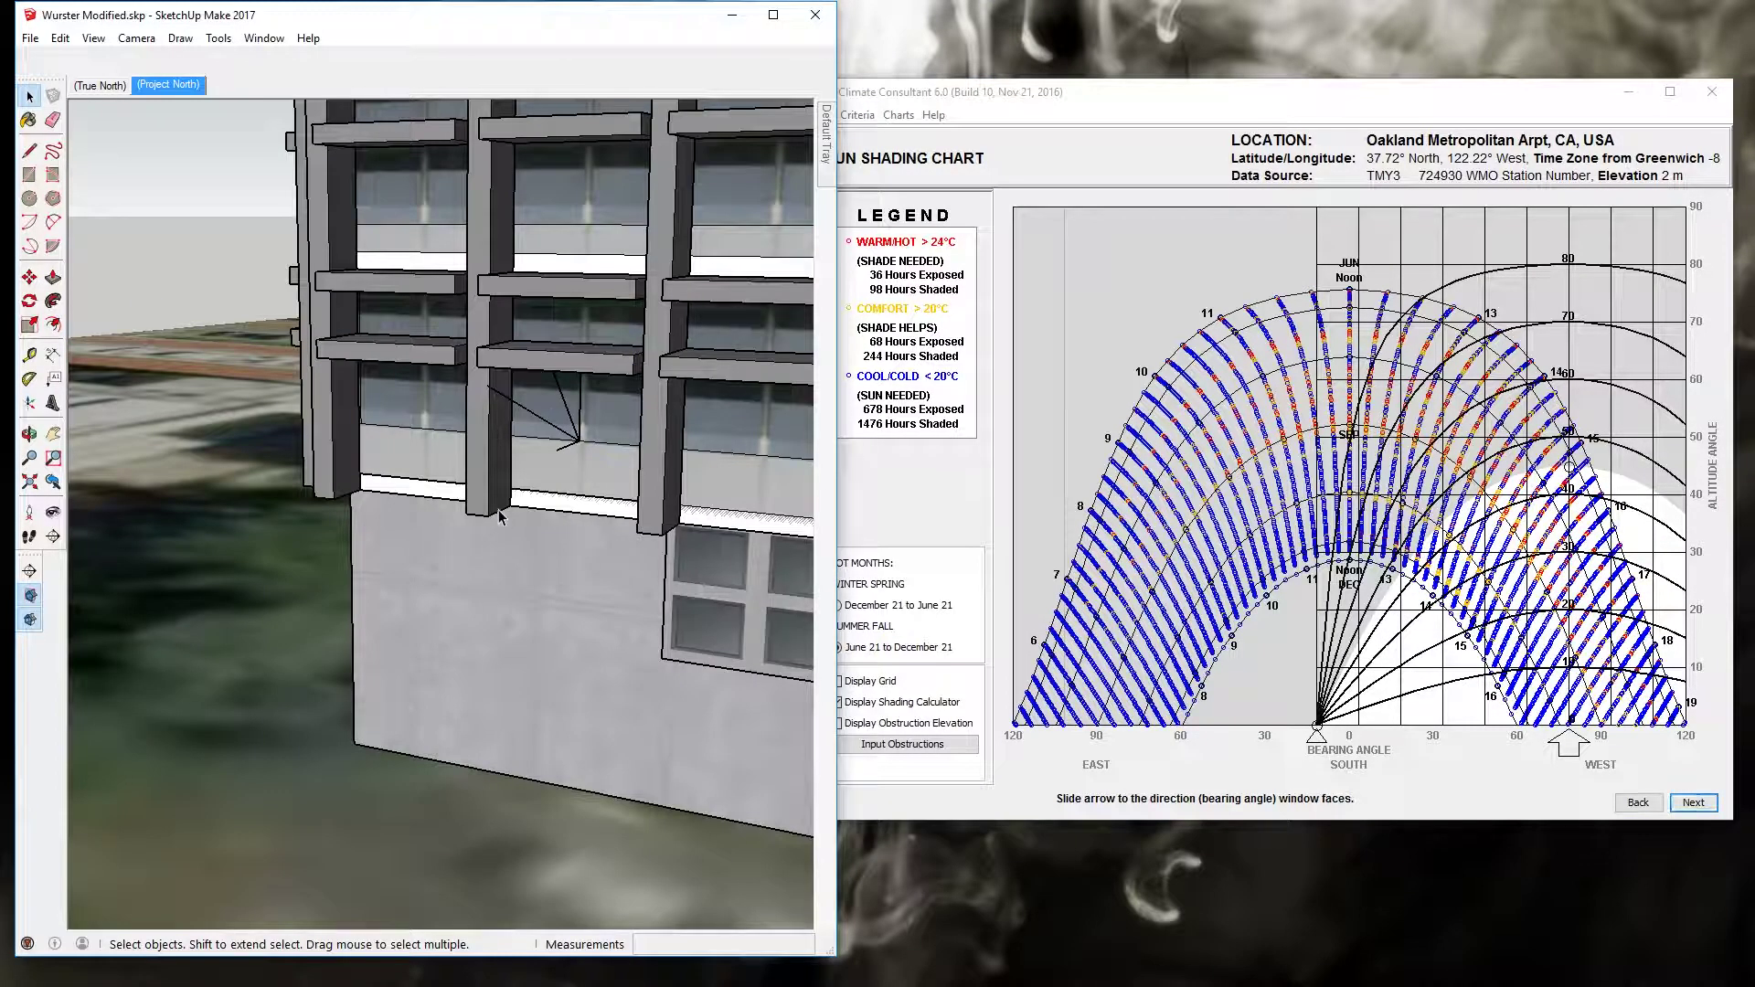
Step: Draw a line across the window bay from the left column edge to the right column's edge
mouse_move(485, 487)
middle_down()
mouse_move(567, 475)
mouse_move(667, 494)
mouse_move(443, 479)
mouse_move(521, 458)
mouse_move(498, 427)
mouse_move(568, 410)
middle_up()
scroll(615, 389, up, 4)
mouse_move(442, 445)
mouse_down()
mouse_move(537, 470)
mouse_move(509, 458)
mouse_up()
key(space)
key(l)
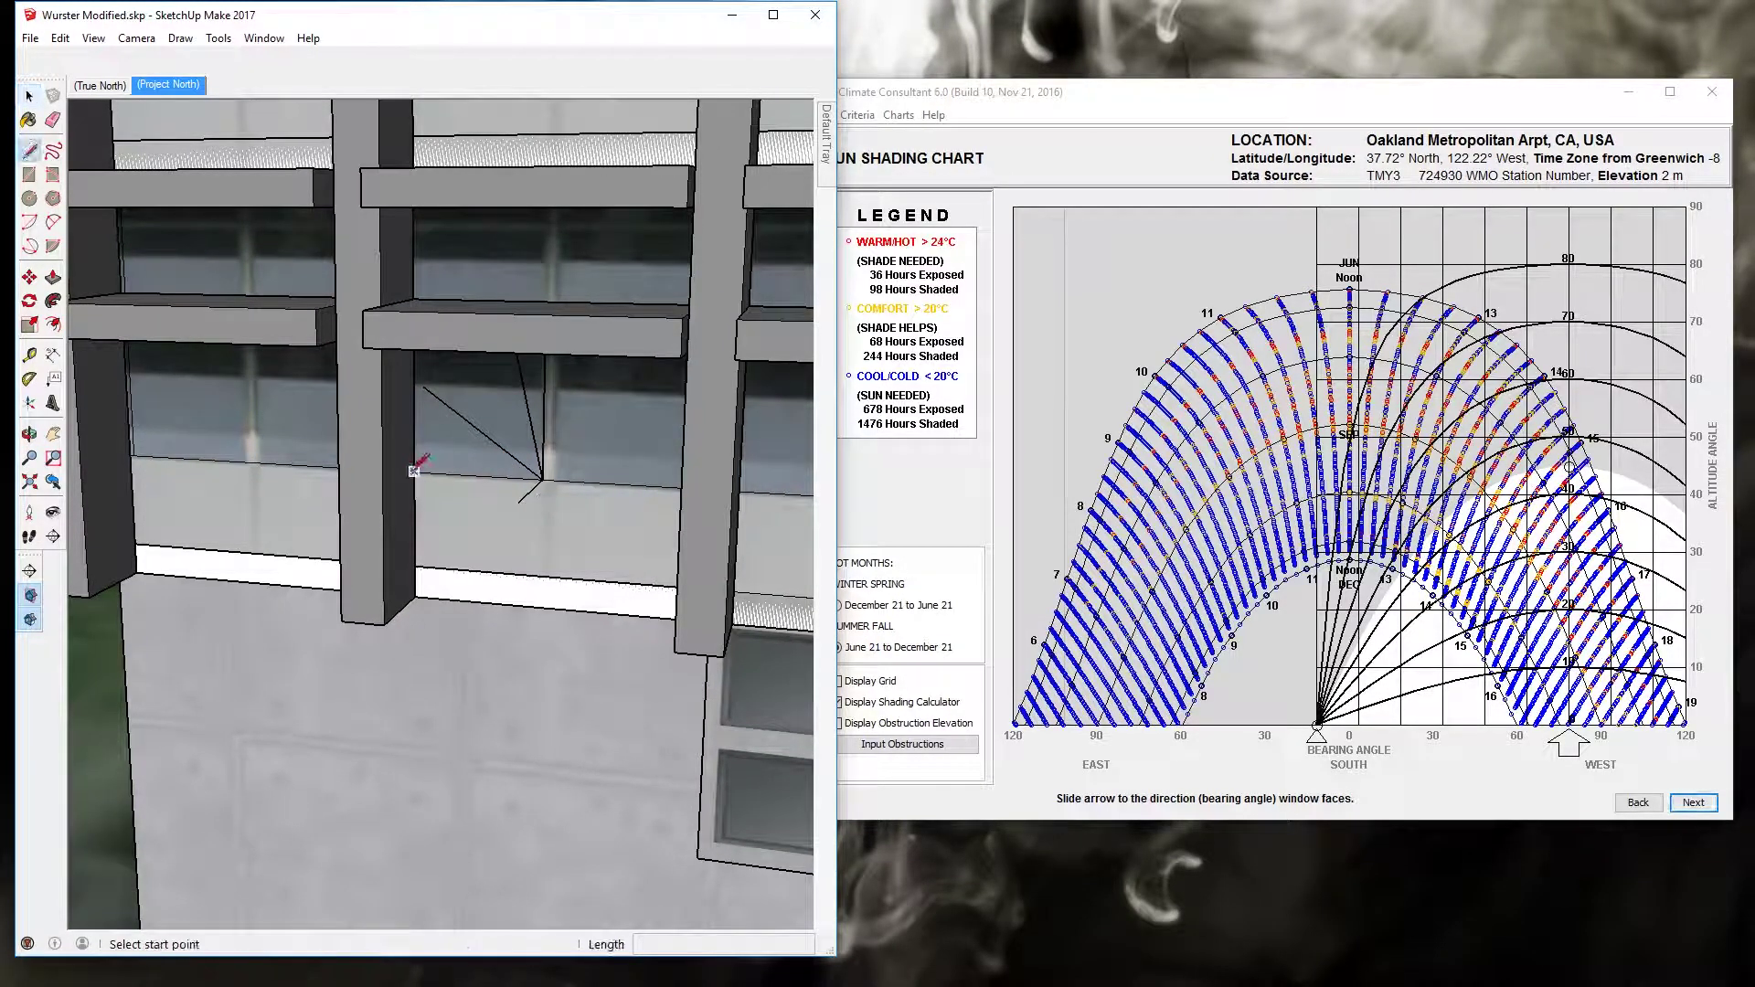
mouse_move(540, 471)
middle_down()
mouse_move(591, 502)
mouse_move(604, 557)
mouse_move(658, 546)
middle_up()
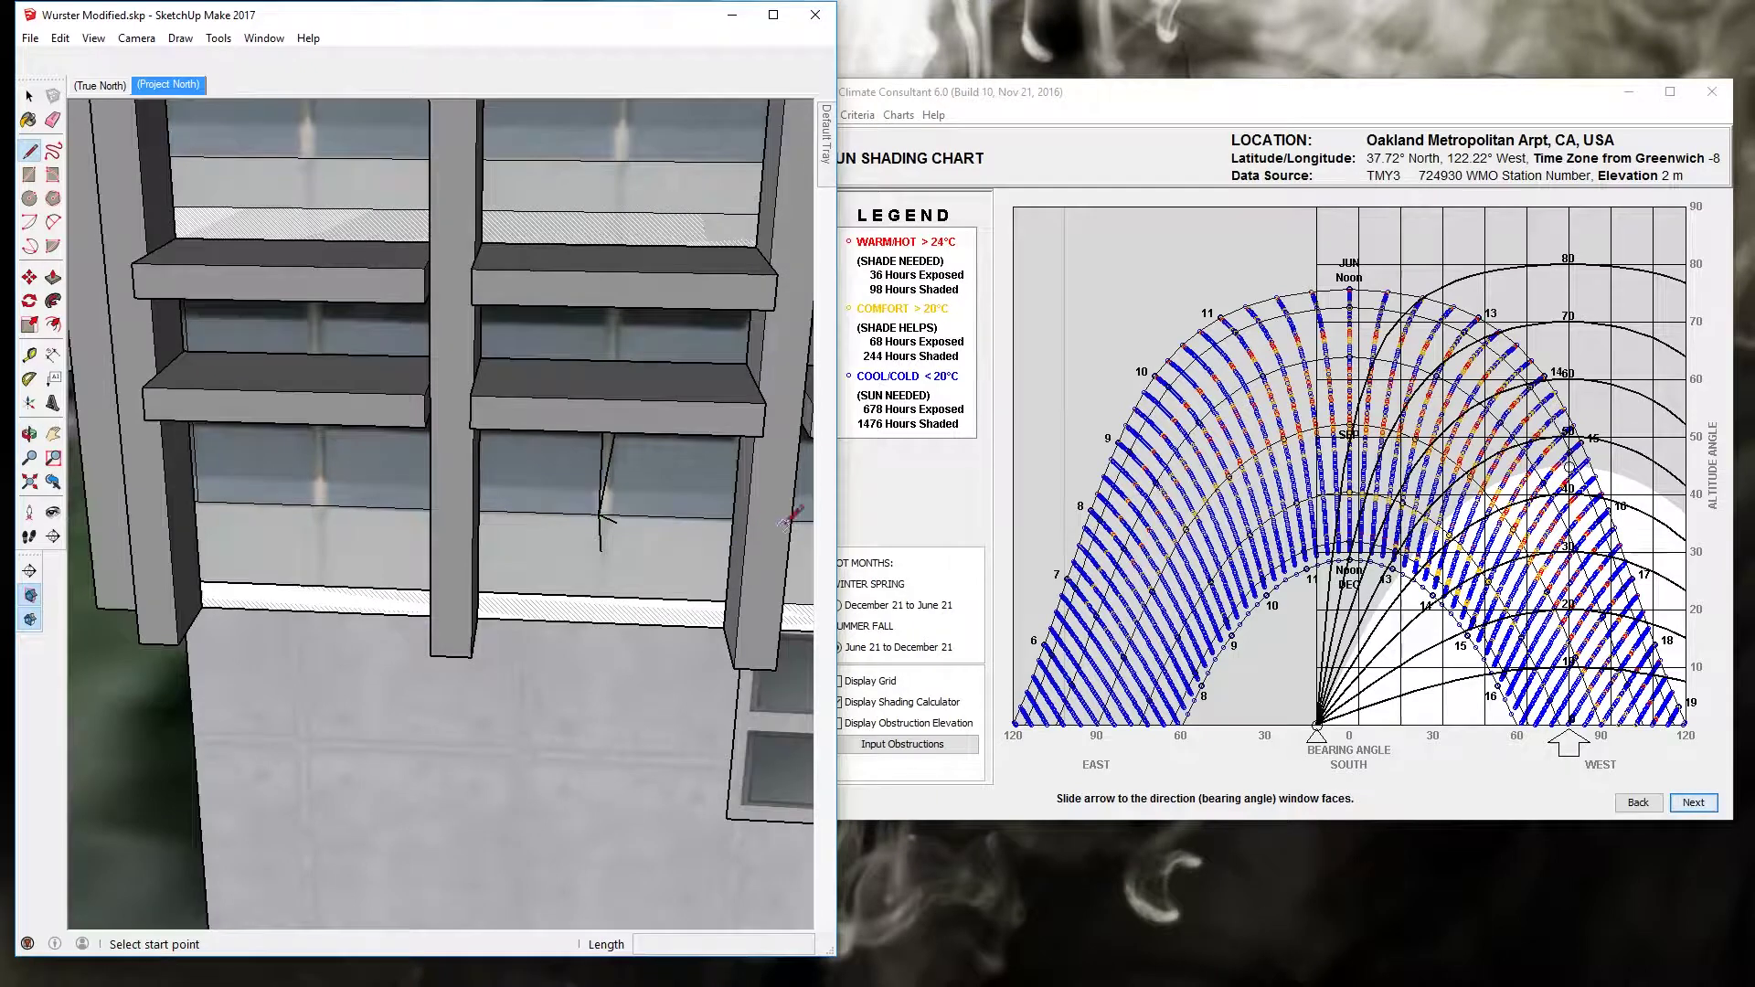
click(734, 519)
click(745, 554)
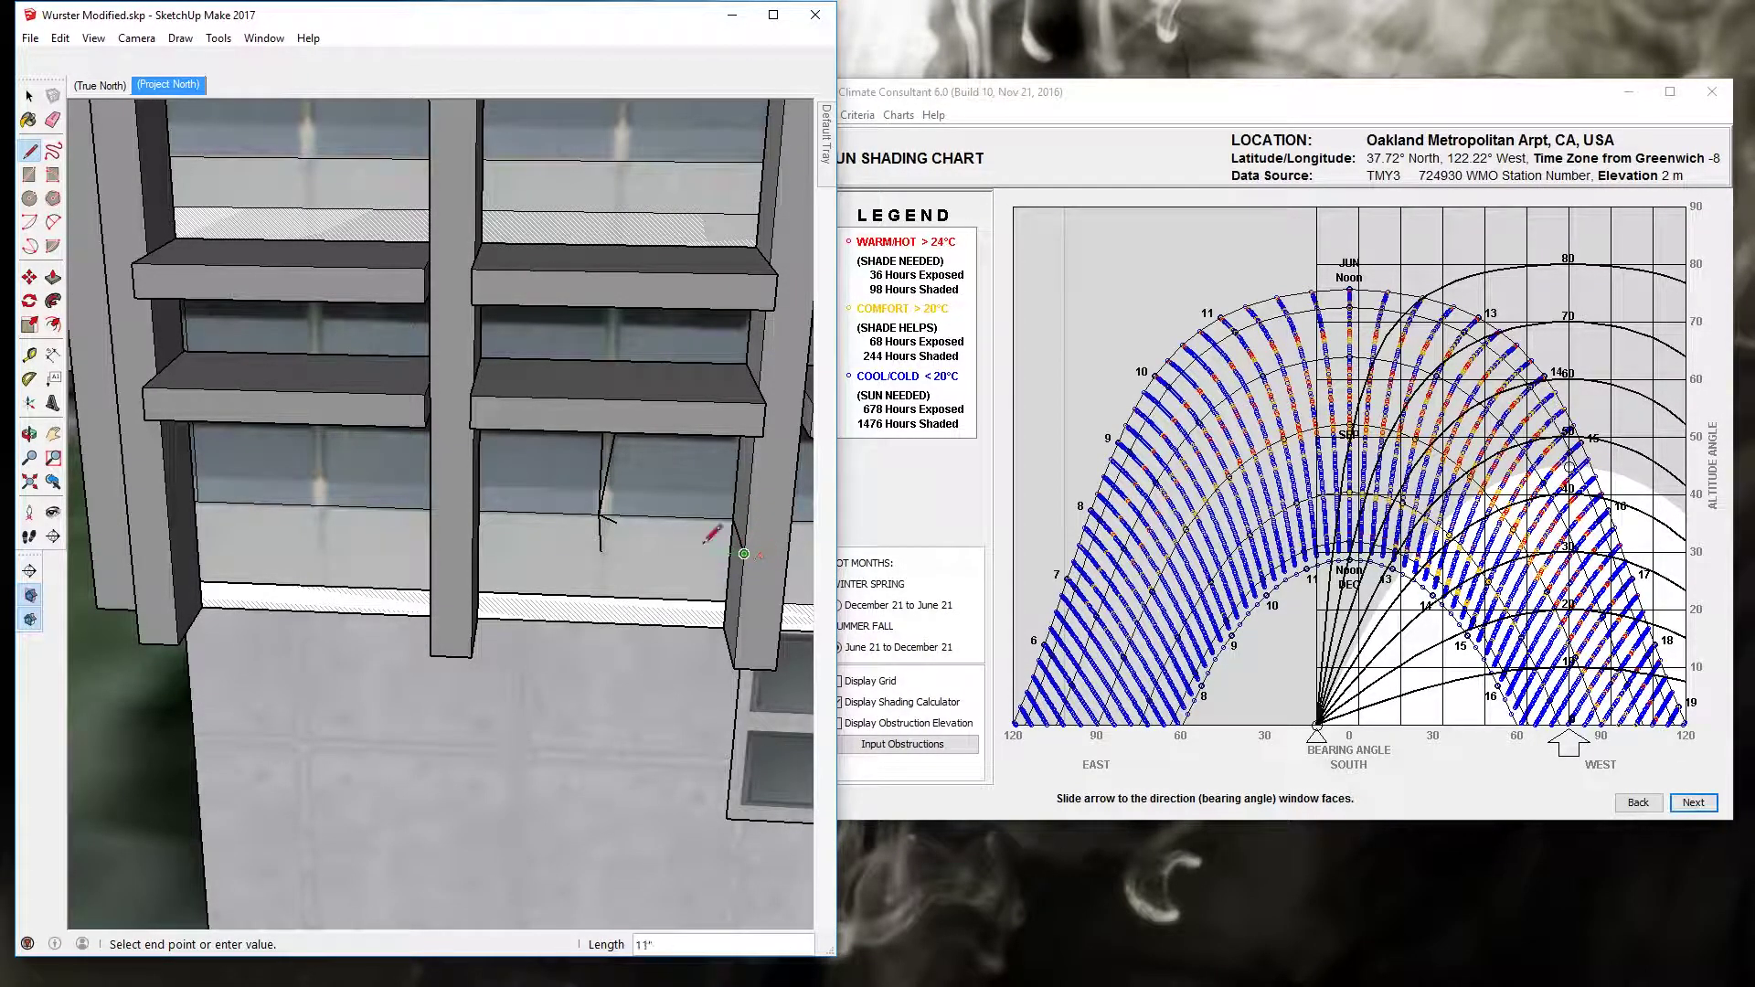
click(478, 509)
key(space)
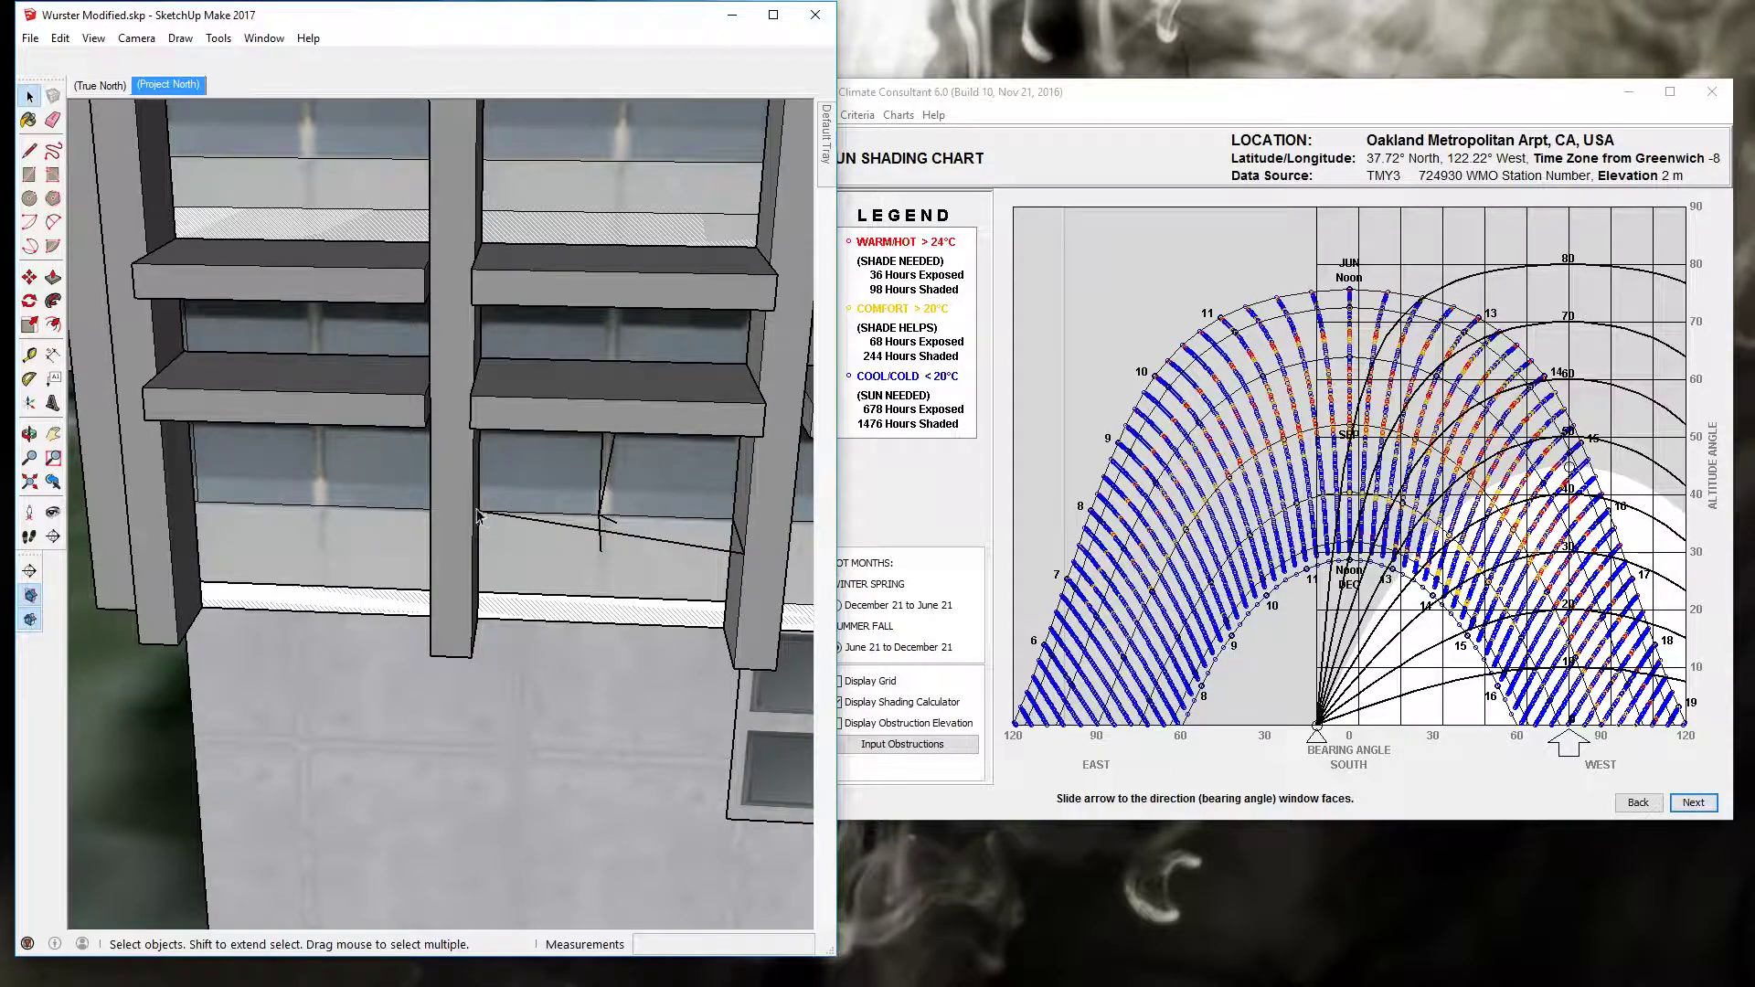
Step: Orbit around the window bay to inspect the new line and the sight lines
mouse_move(627, 550)
middle_down()
mouse_move(548, 513)
mouse_move(660, 547)
mouse_move(501, 521)
mouse_move(627, 580)
mouse_move(704, 553)
middle_up()
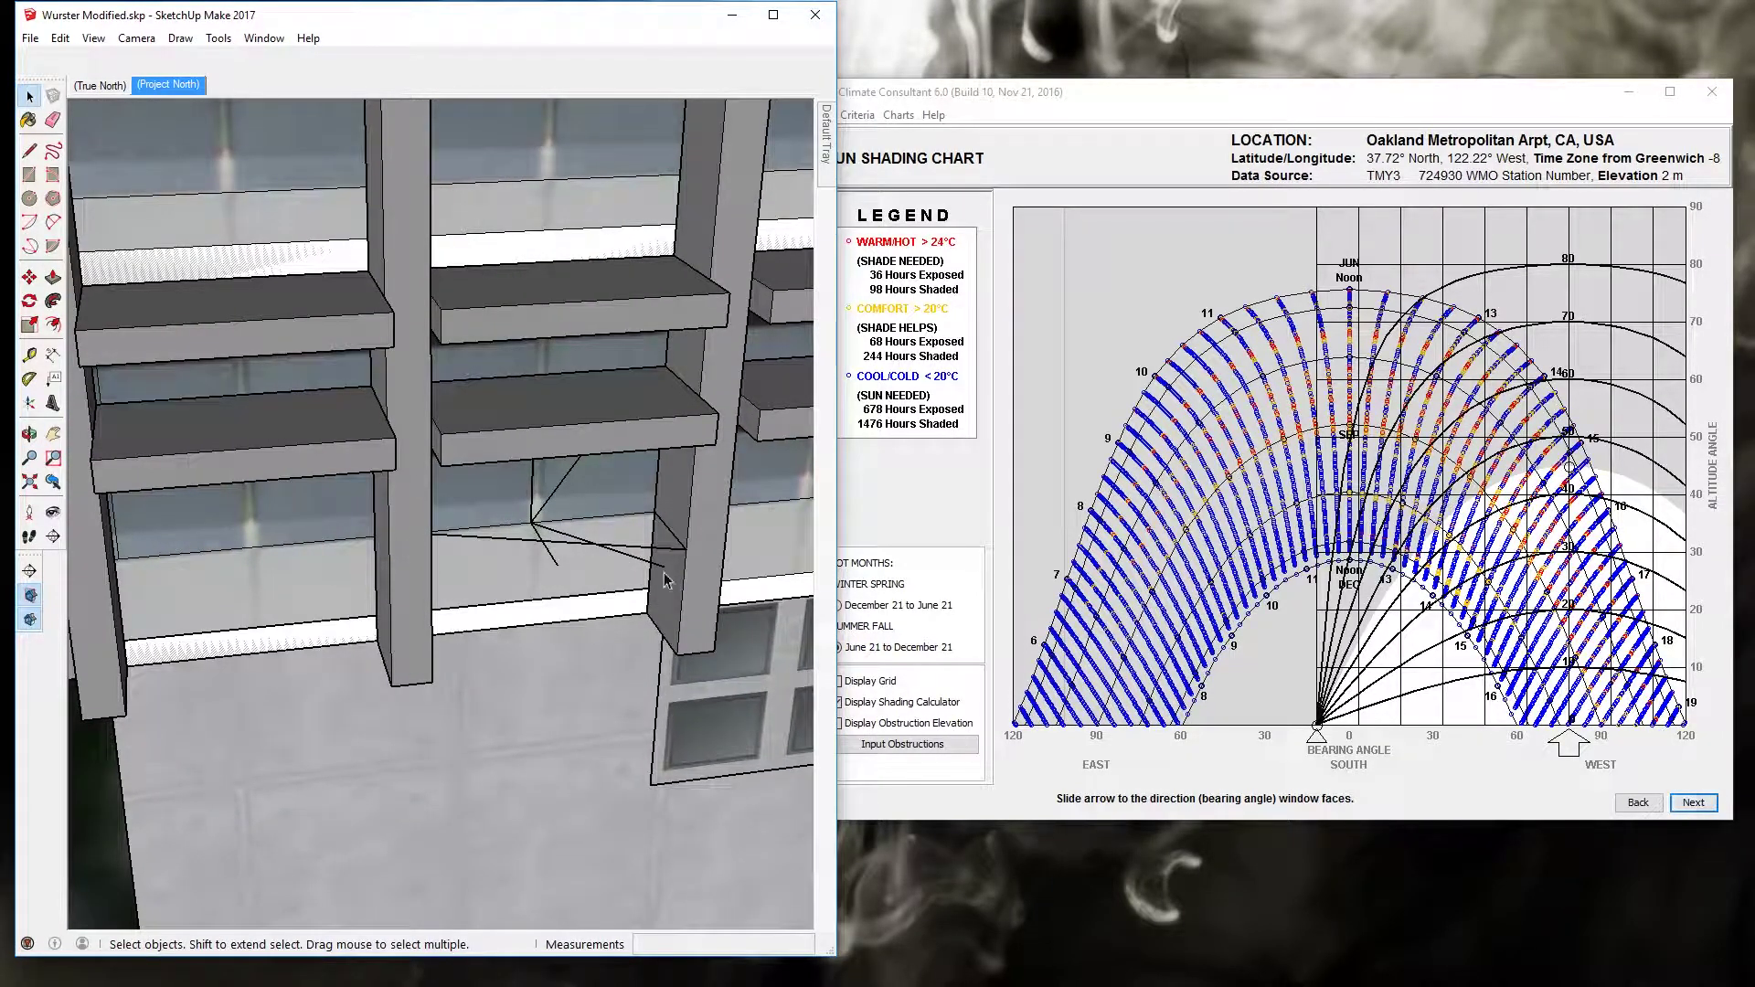
mouse_move(680, 567)
middle_down()
mouse_move(463, 478)
mouse_move(510, 478)
mouse_move(641, 543)
mouse_move(616, 557)
mouse_move(494, 540)
mouse_move(698, 548)
middle_up()
key(l)
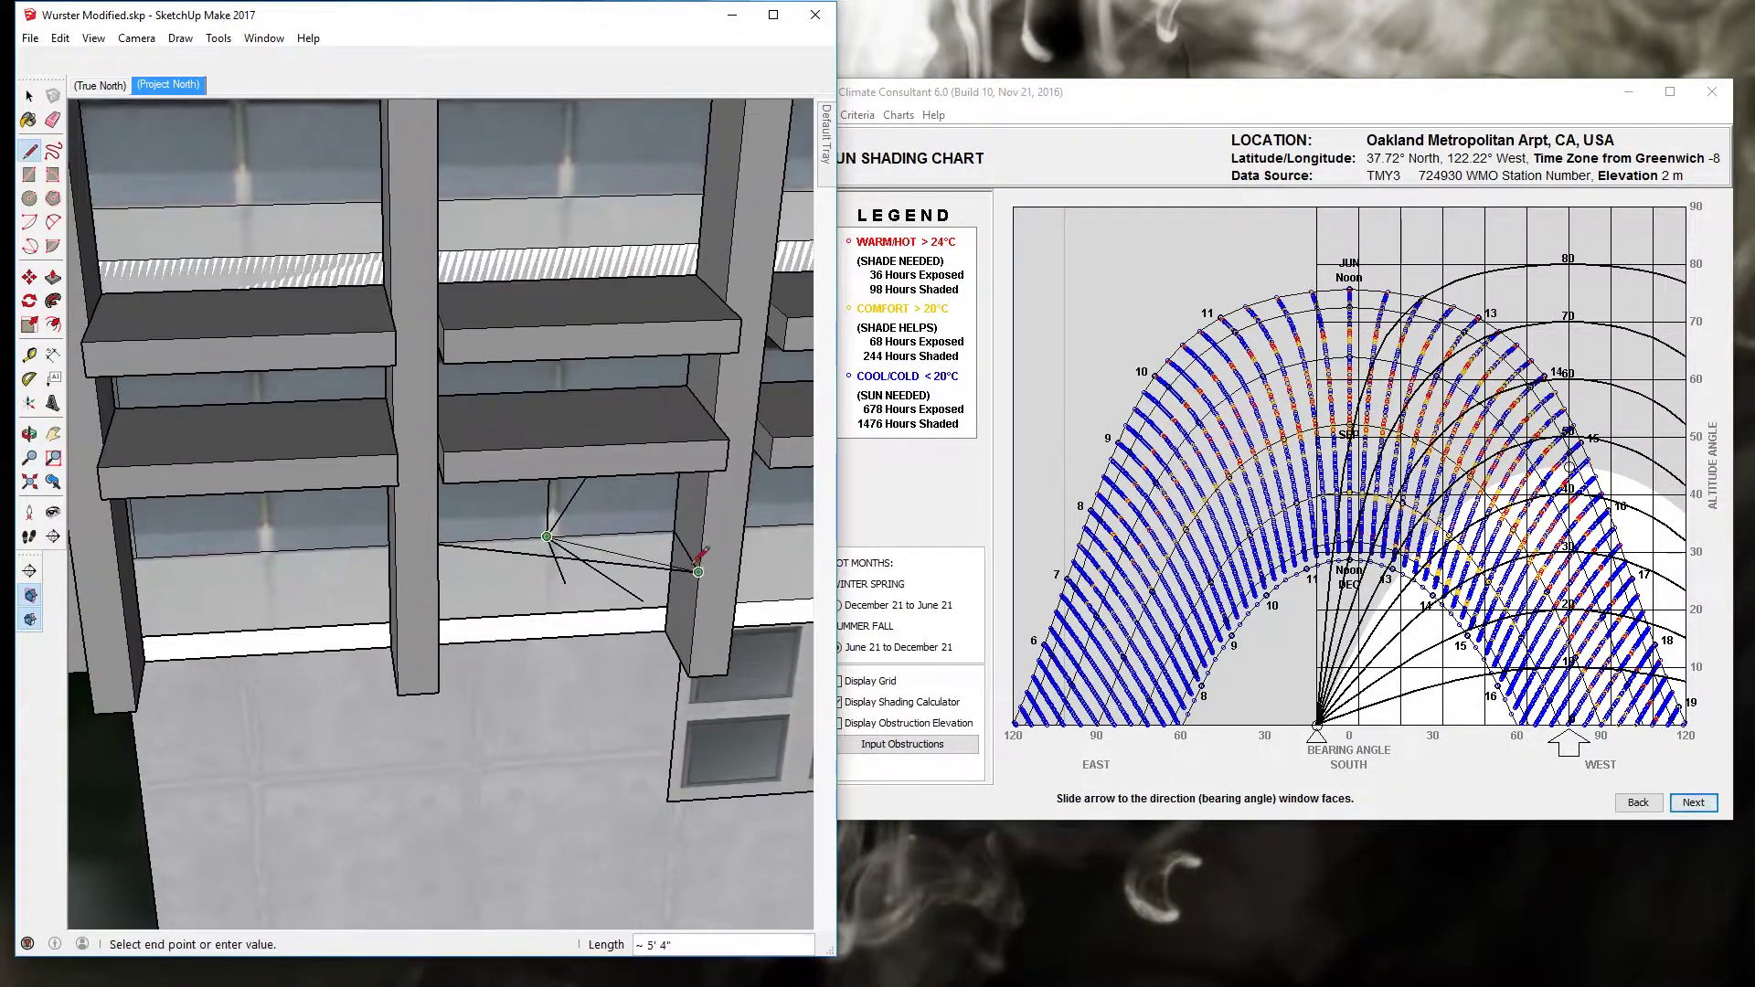
key(space)
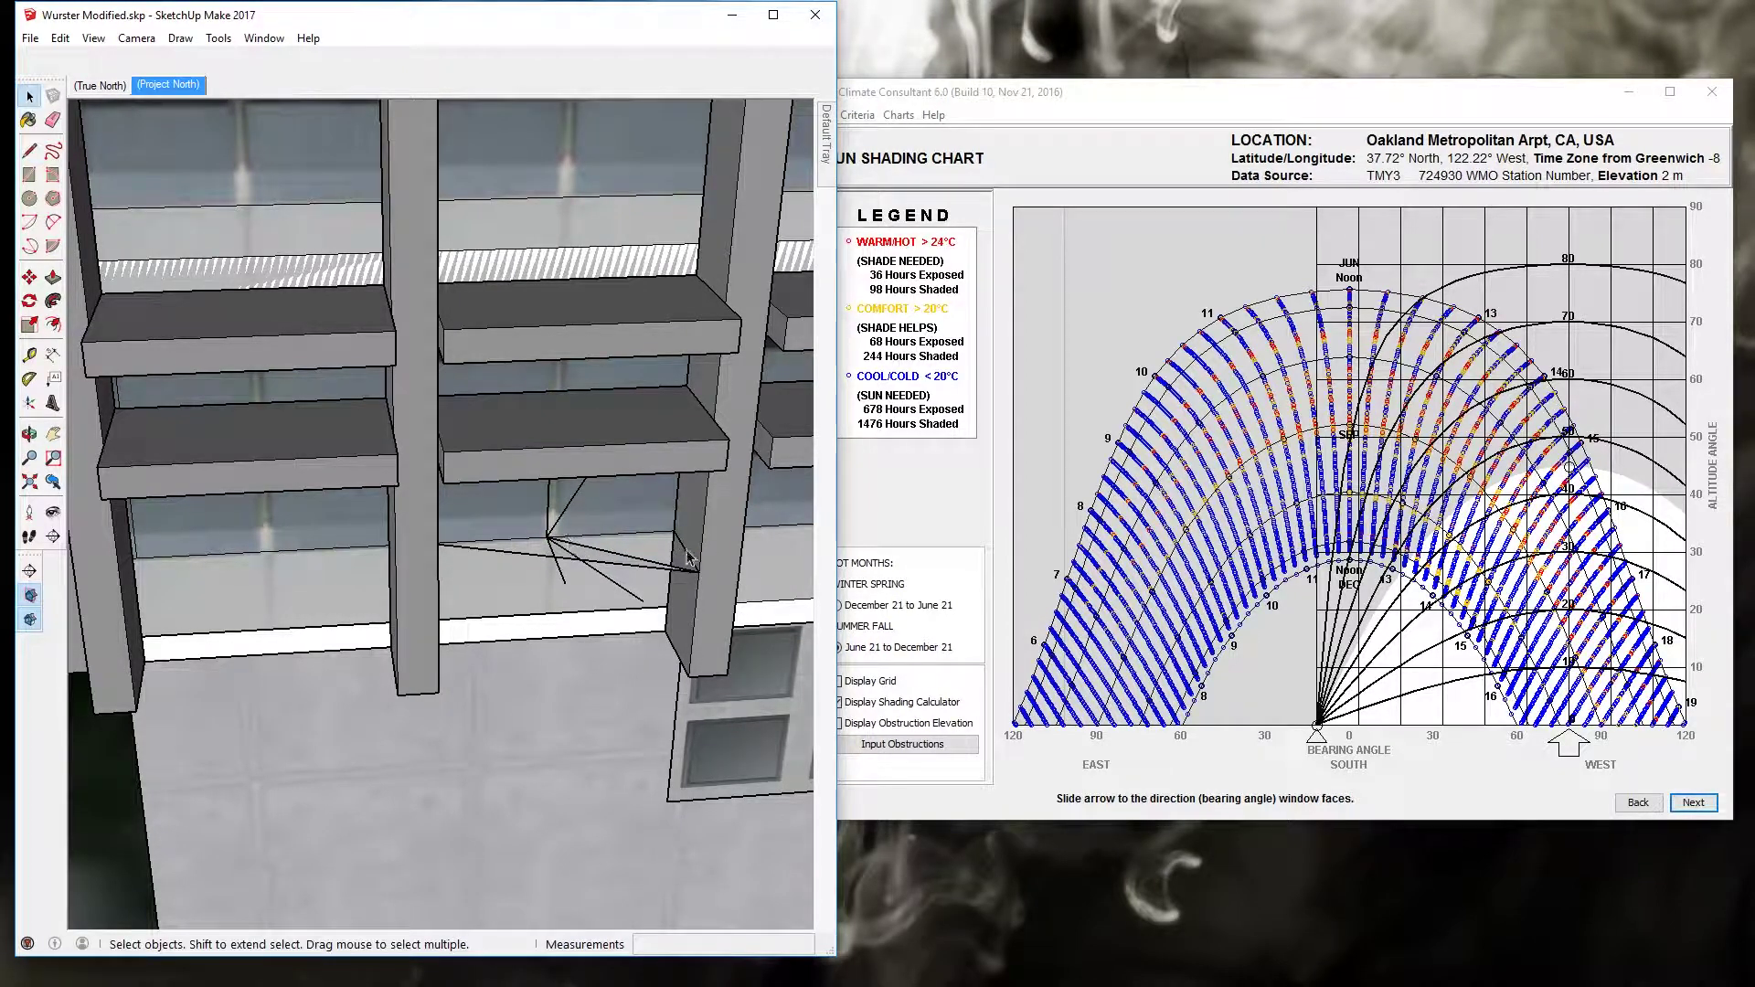
mouse_move(671, 582)
middle_down()
mouse_move(714, 595)
mouse_move(639, 497)
mouse_move(652, 543)
middle_up()
scroll(714, 596, up, 3)
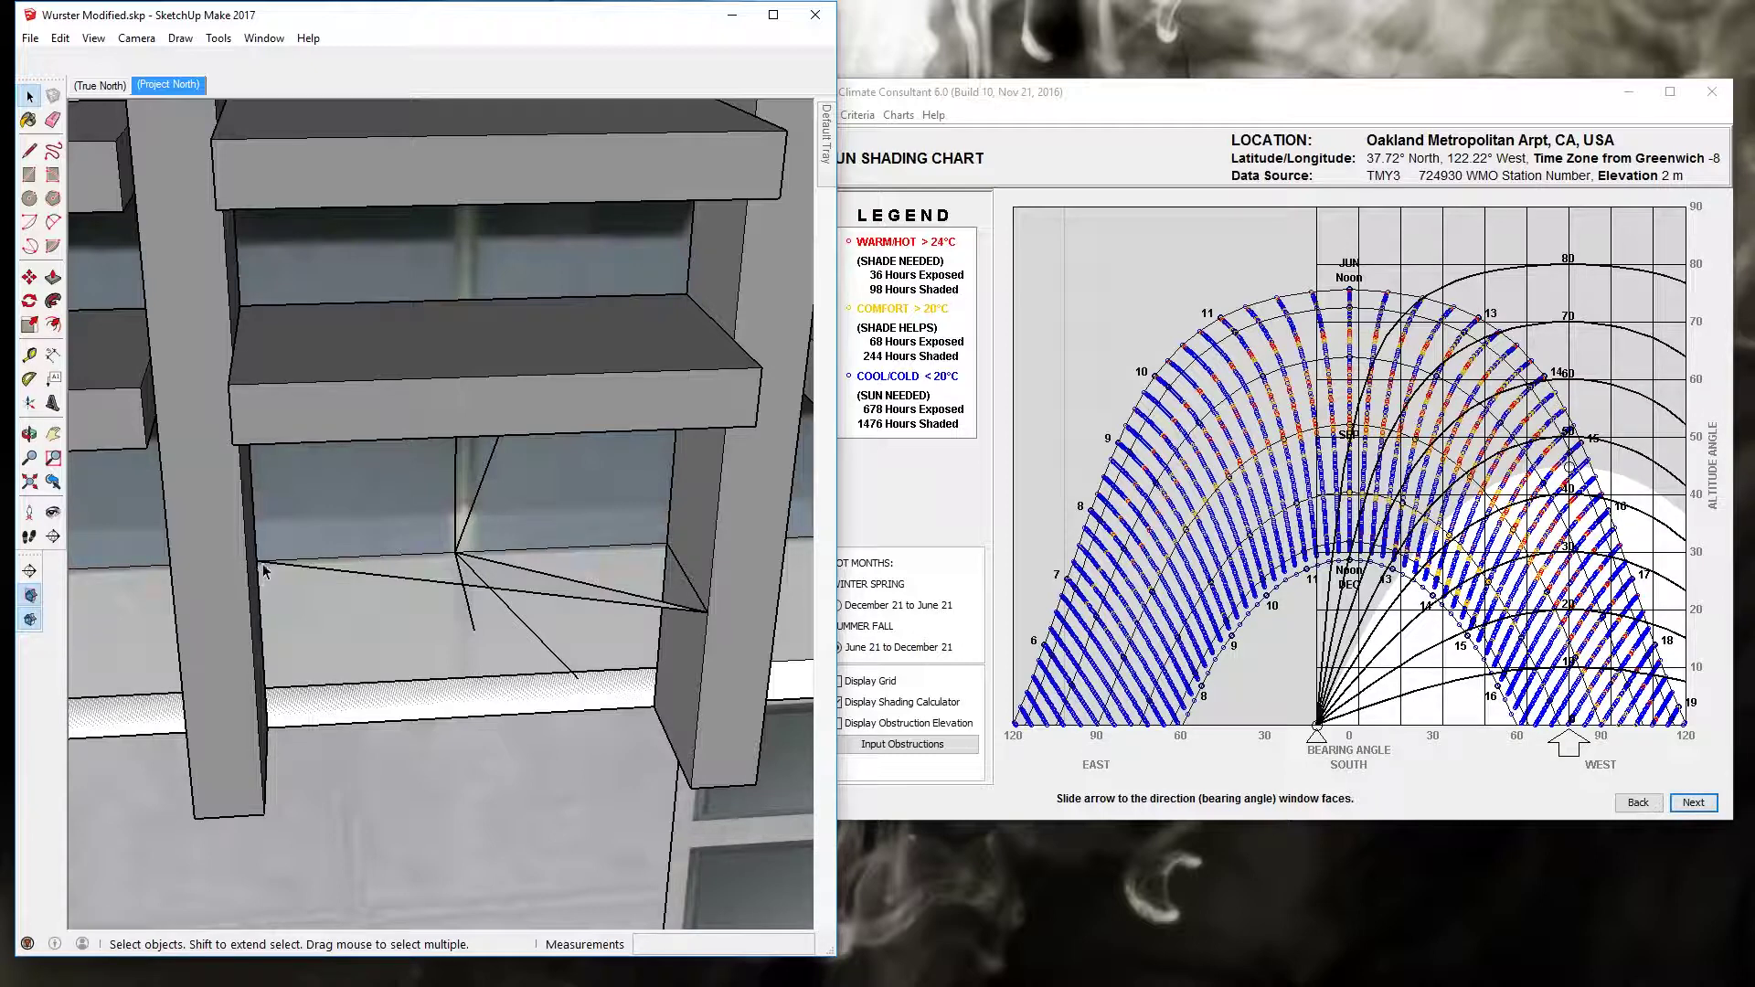
Step: Measure the angle from the left column corner through the fin's outer corner, about 19.5°
click(29, 378)
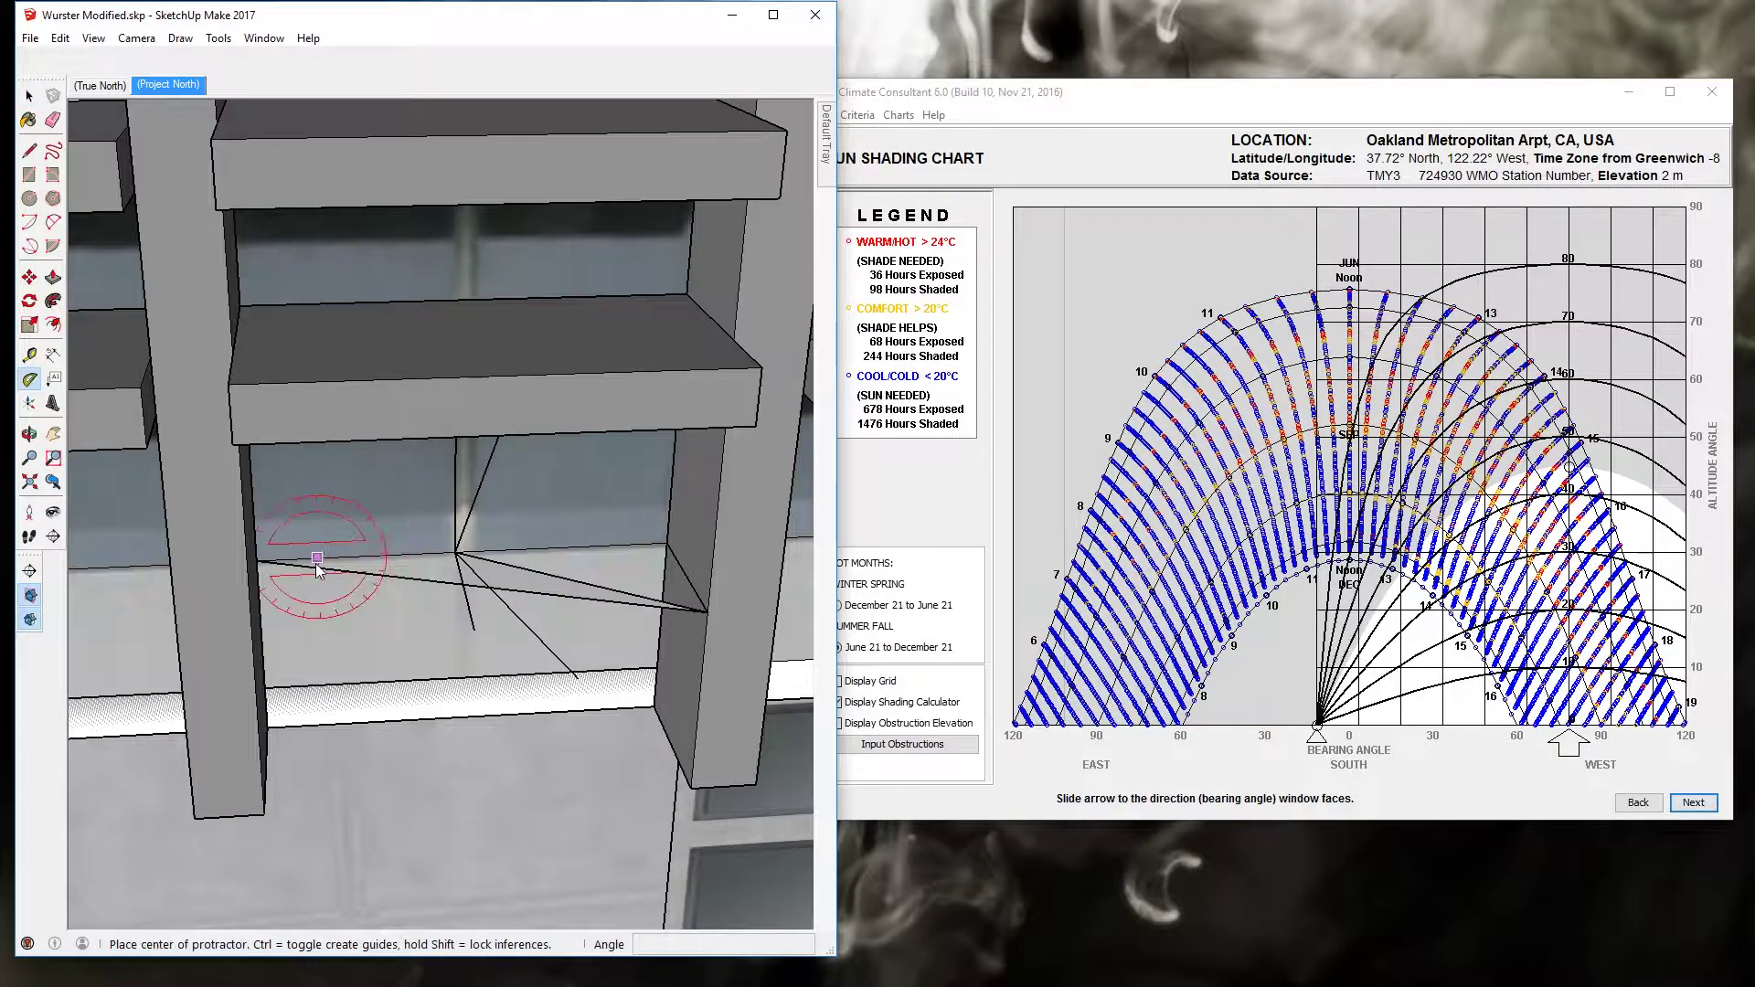
click(256, 559)
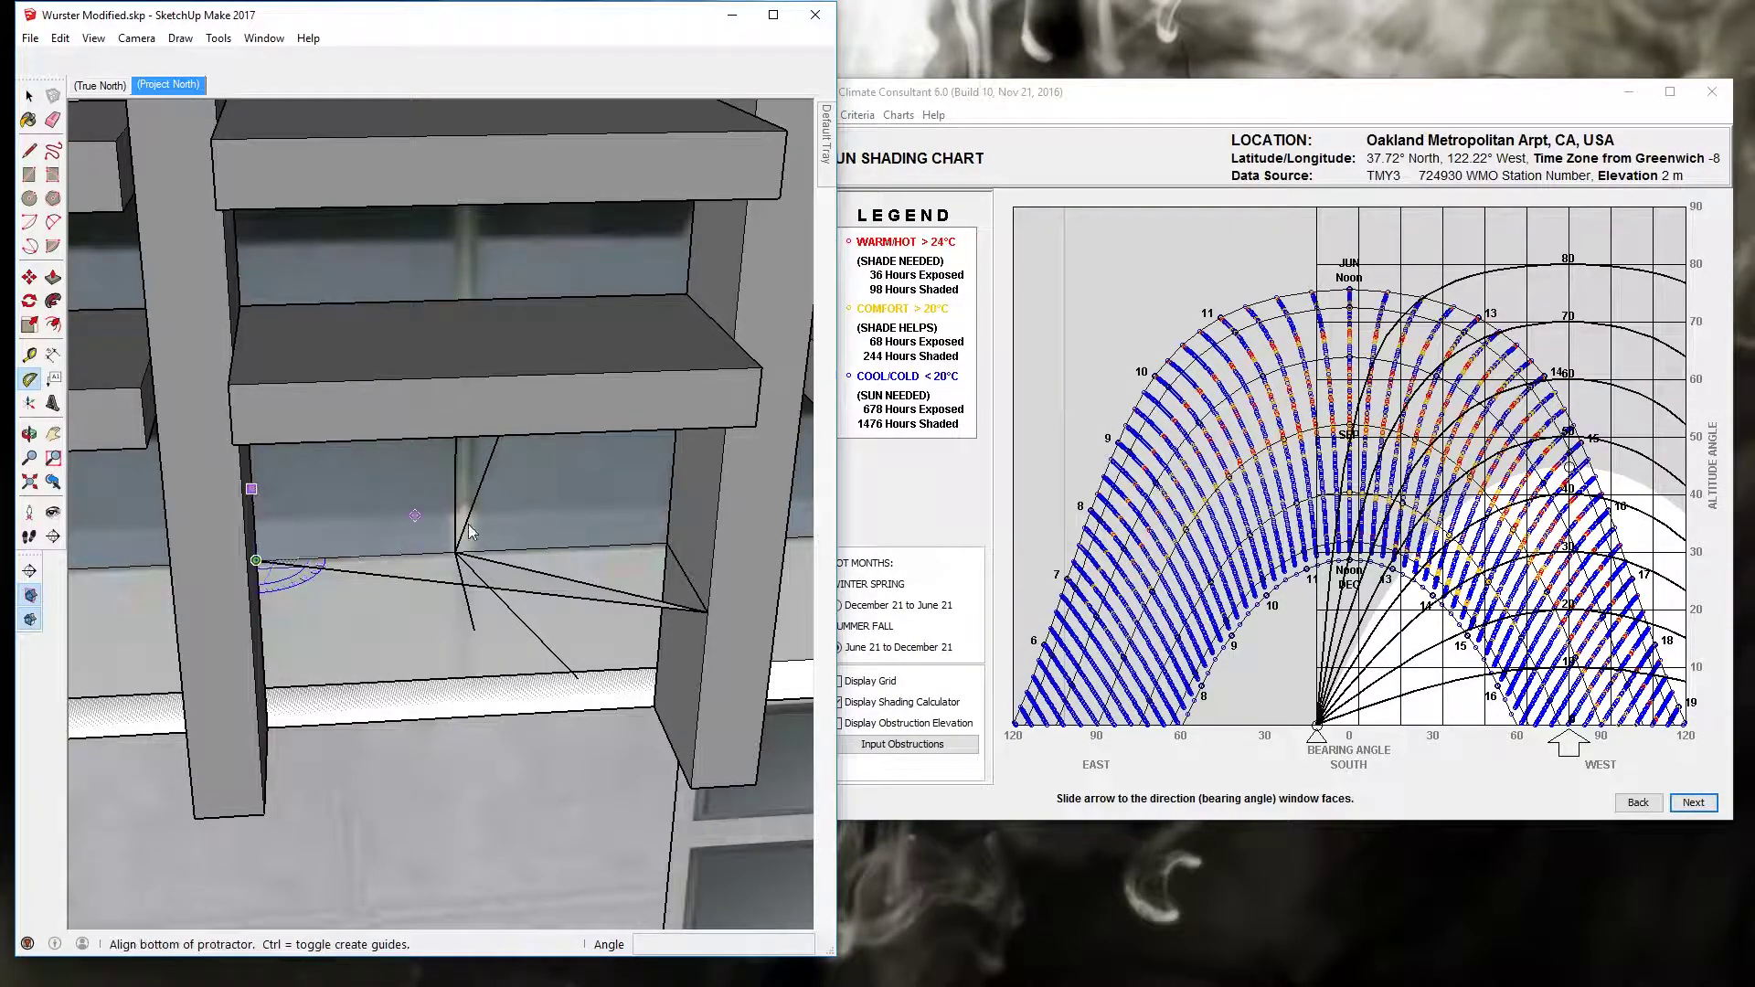
click(667, 544)
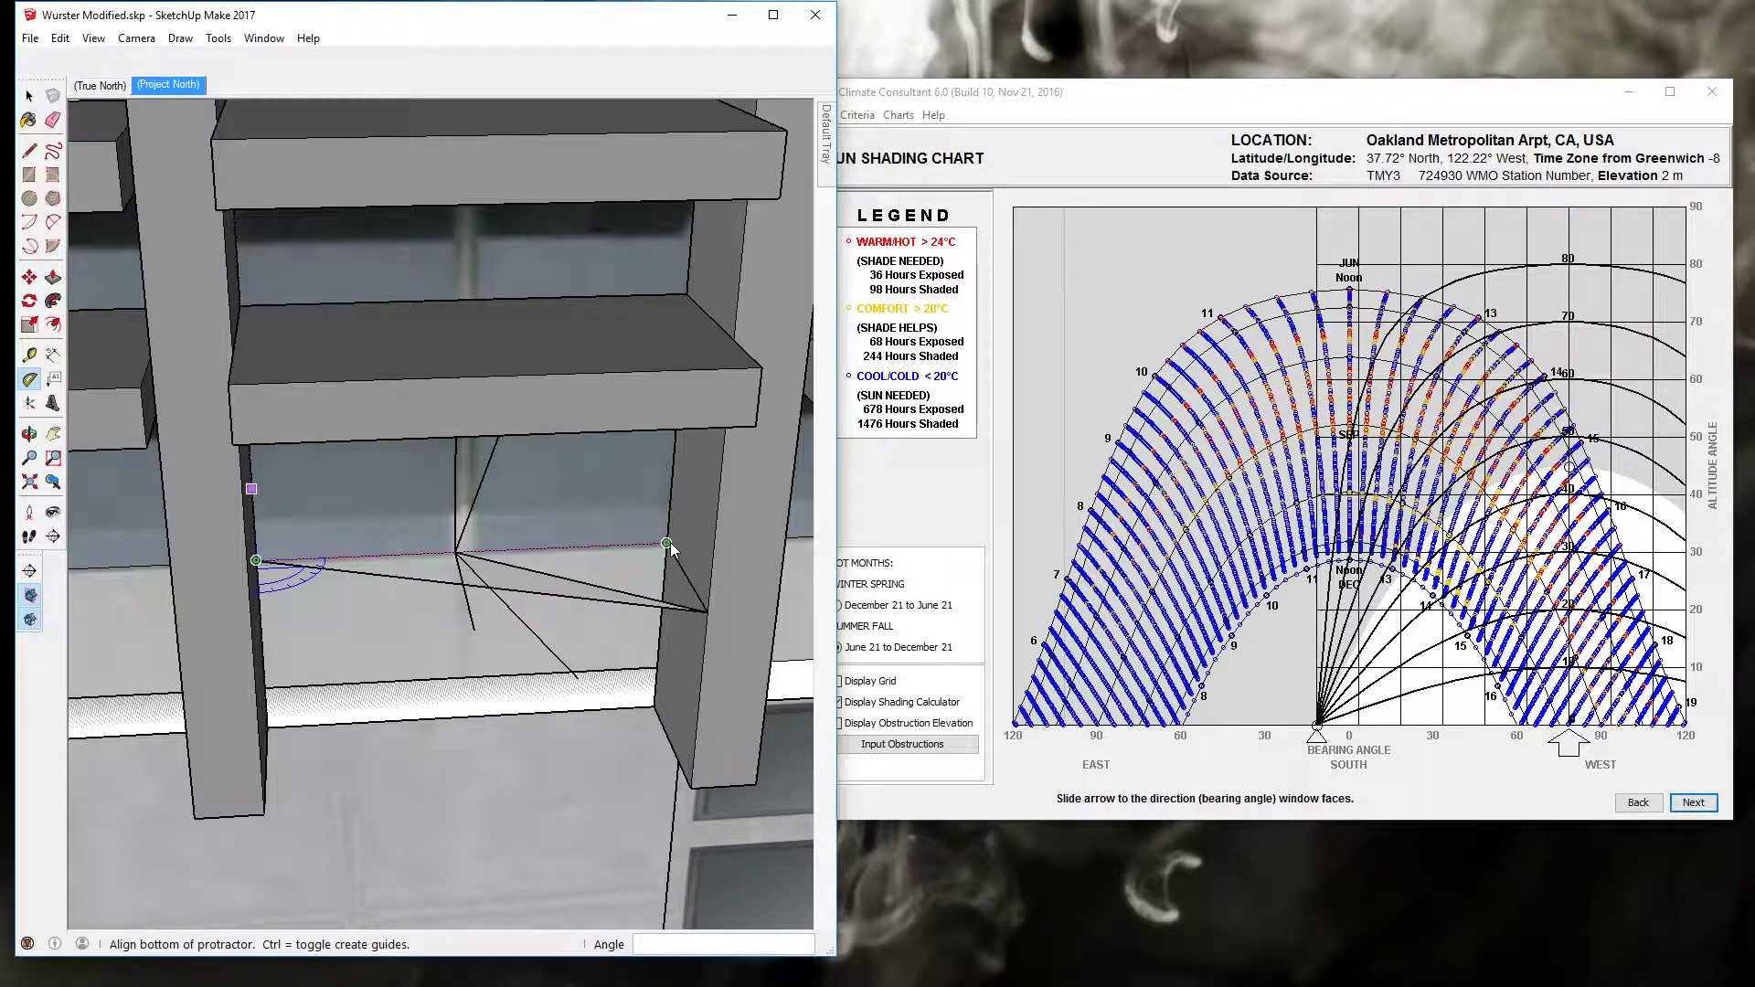
click(708, 613)
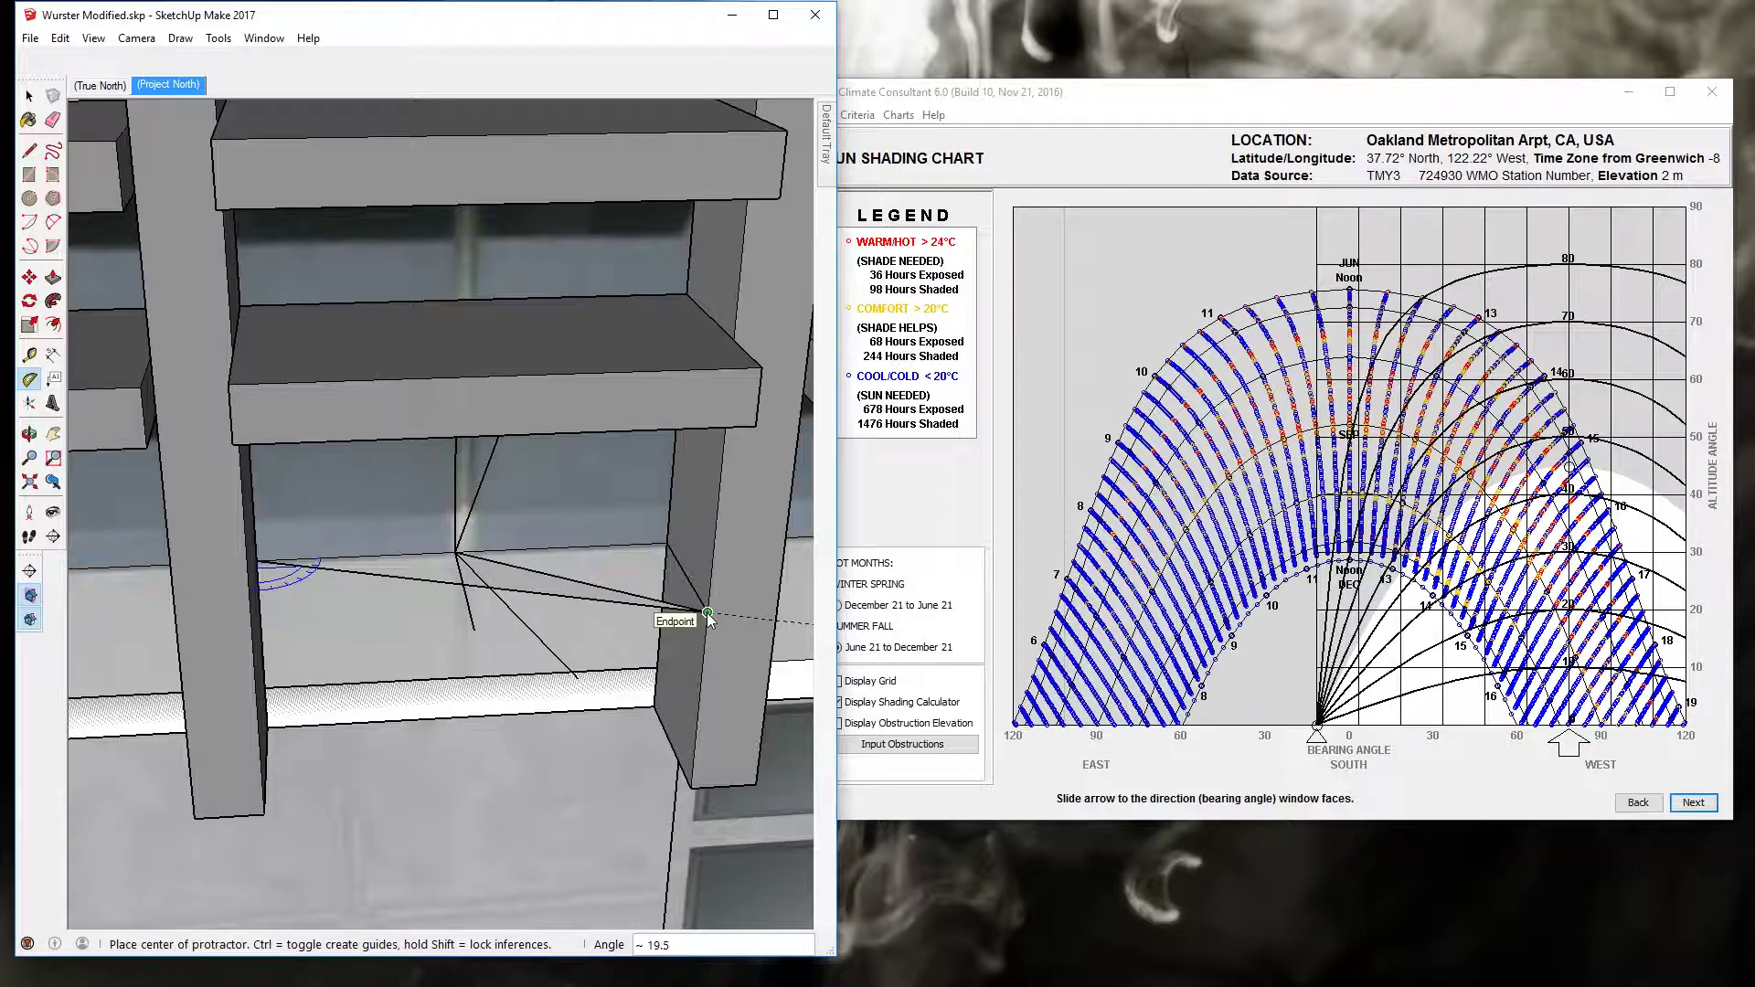
key(space)
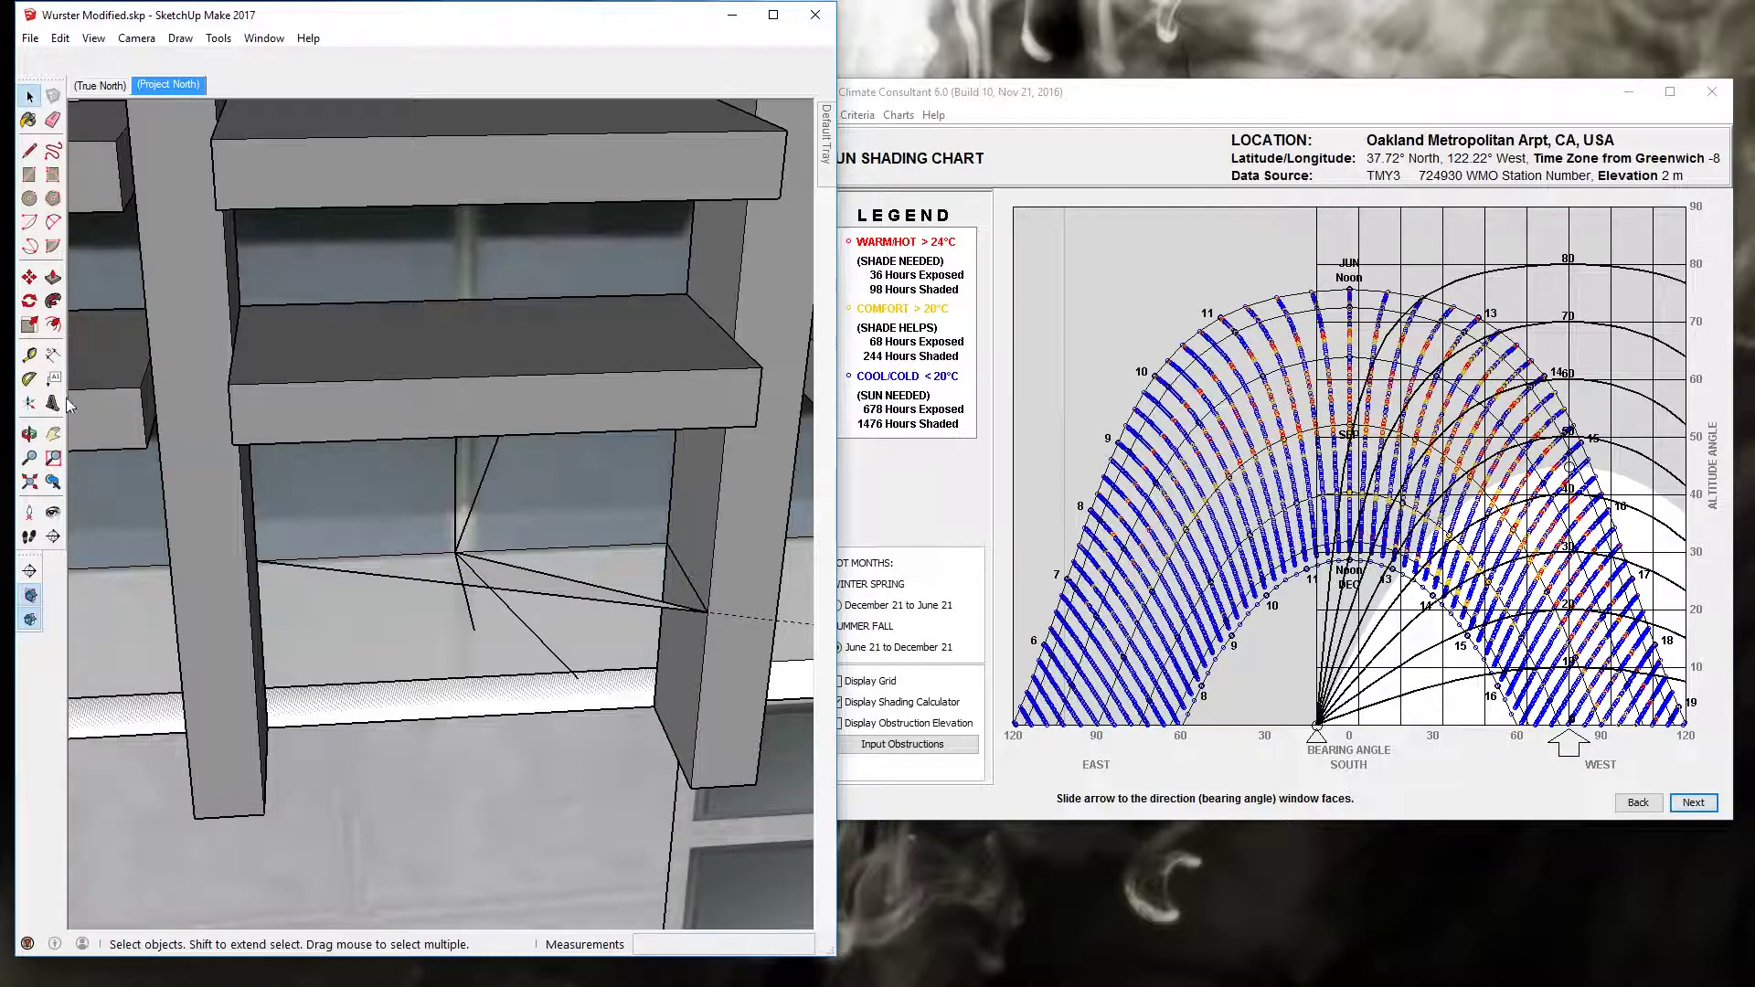
Step: Measure the angle from where the lines meet through the fin's corner, about 34.2°
click(29, 378)
click(455, 553)
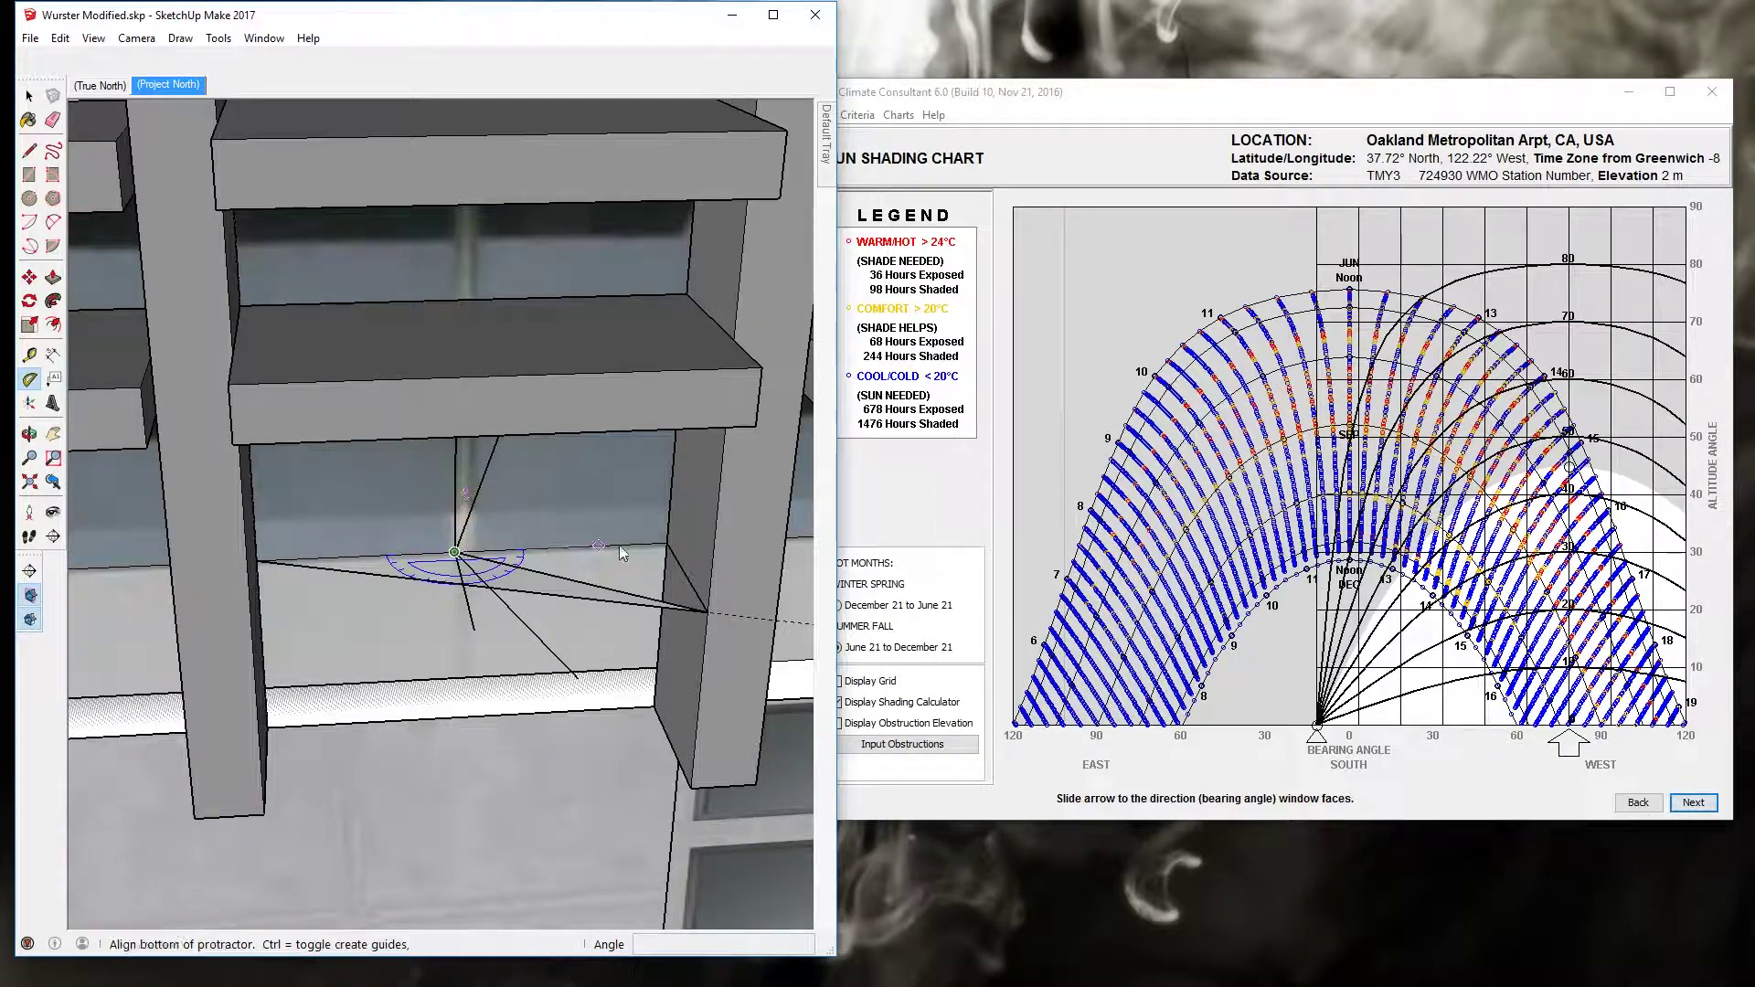
click(666, 543)
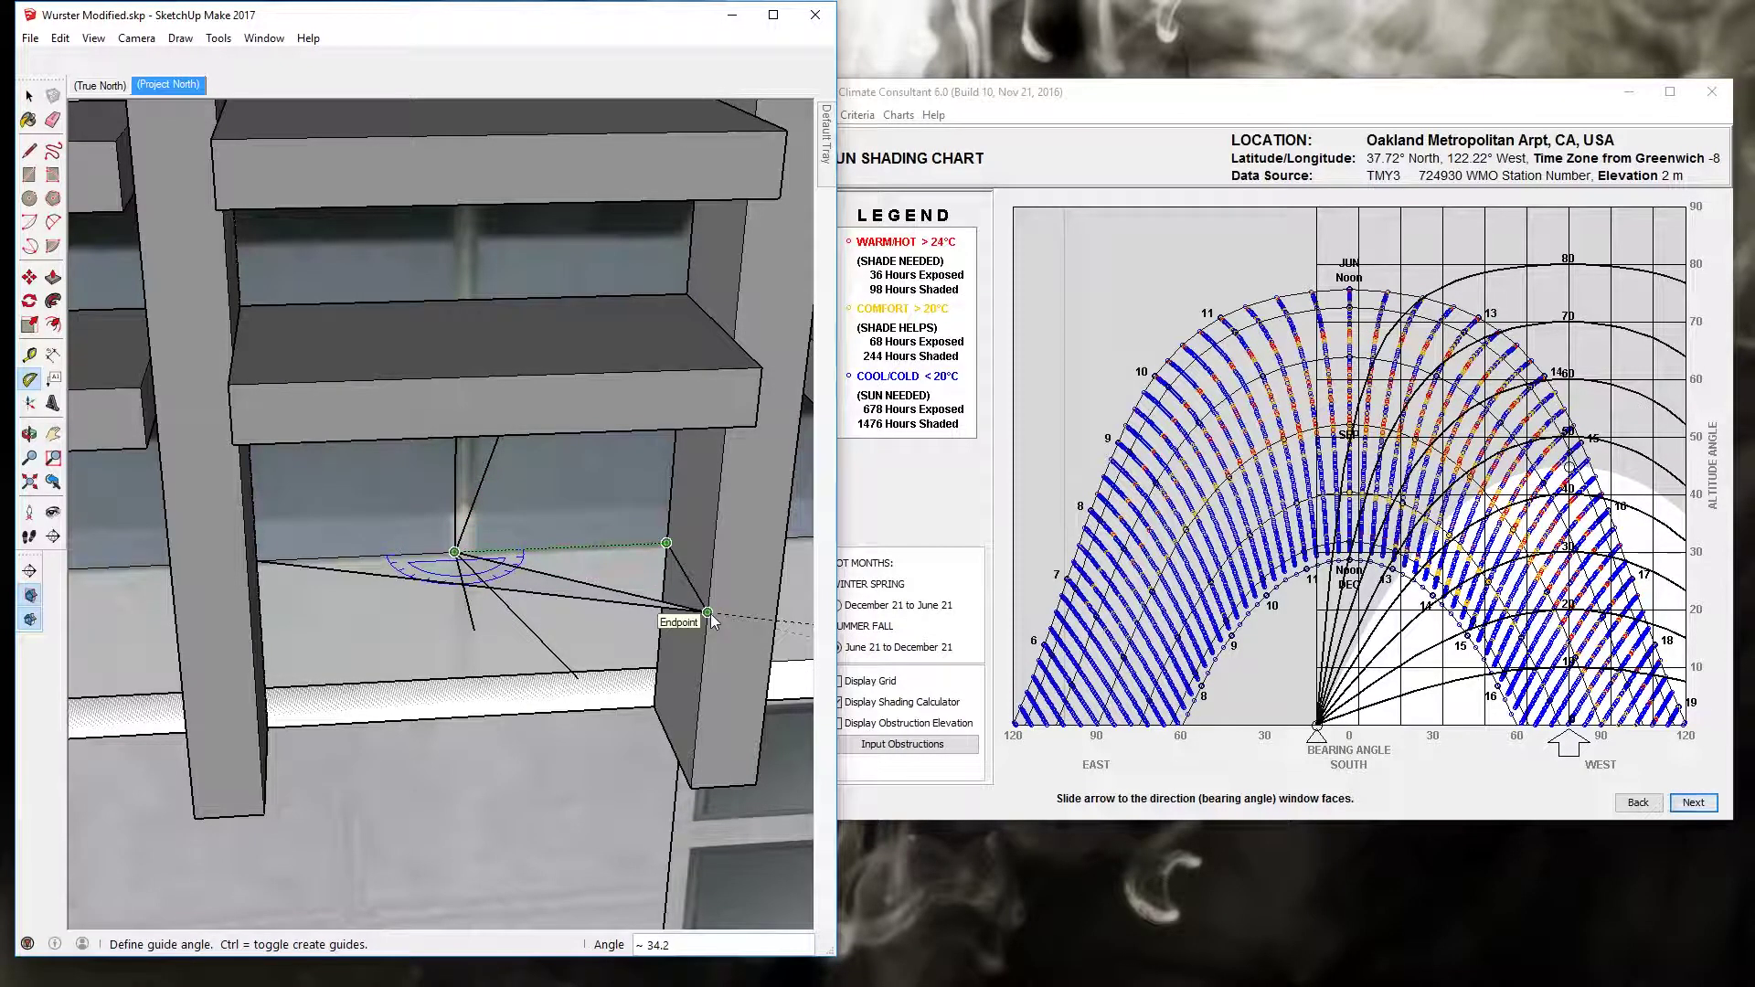
click(710, 612)
key(space)
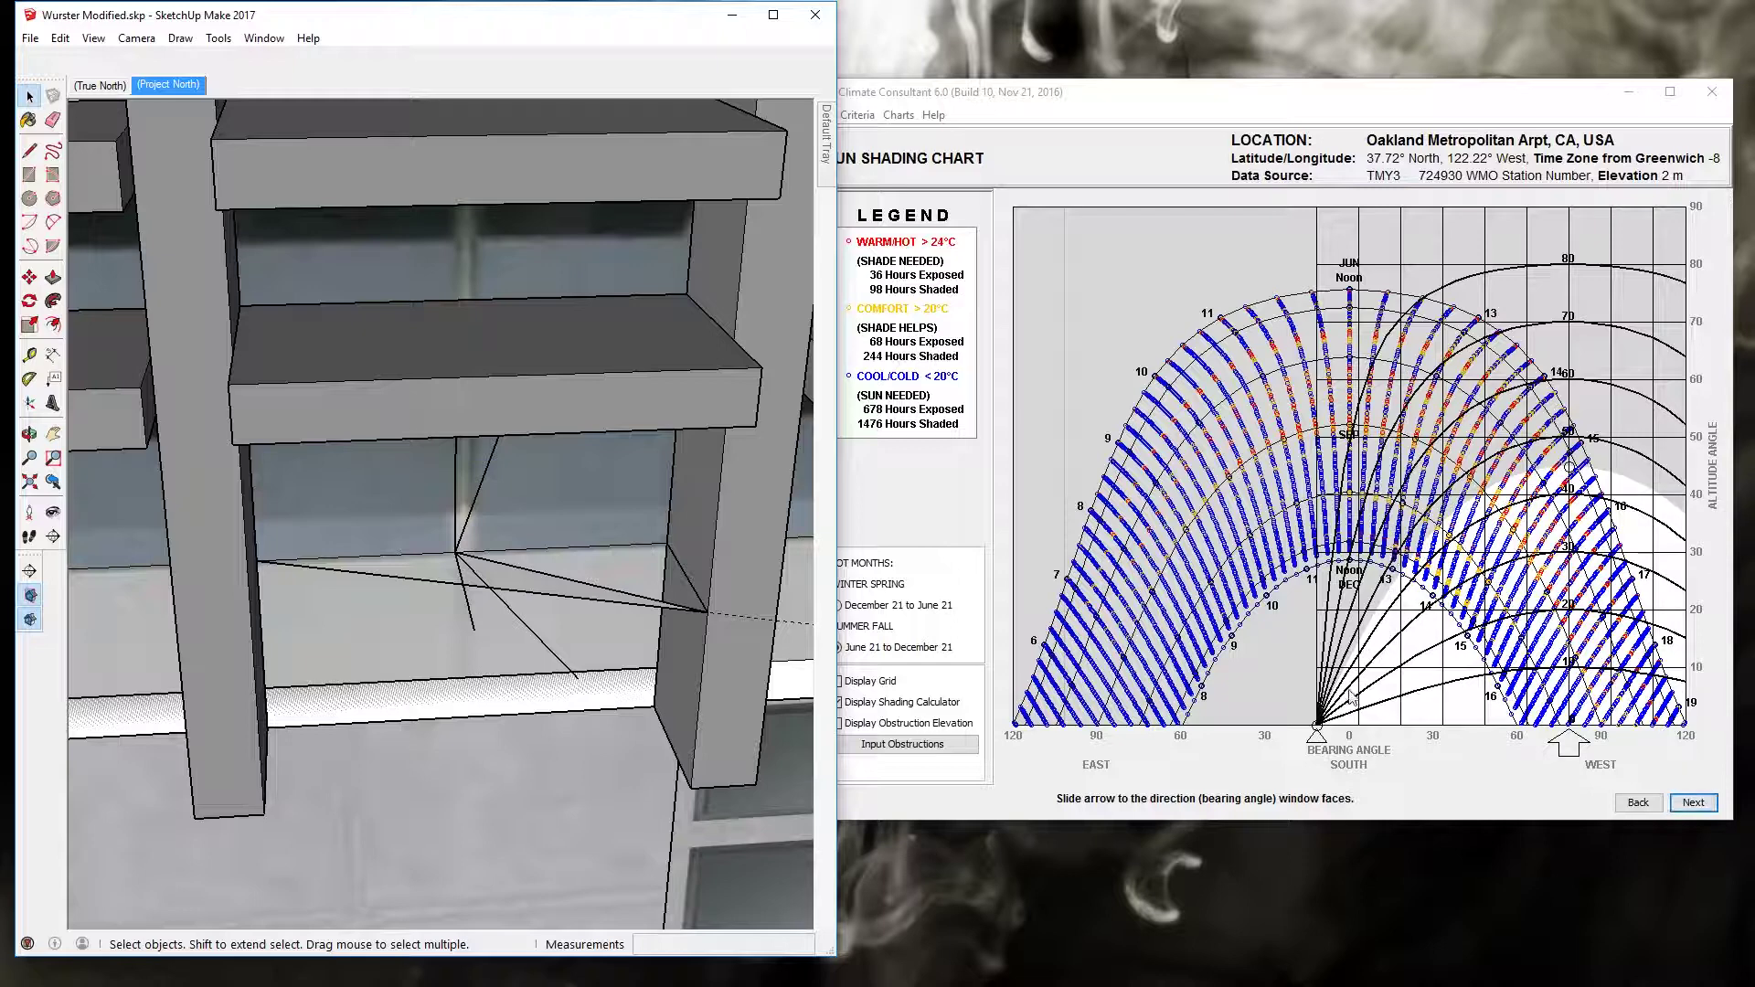
Step: Recheck the fin angle with the Protractor from the point where the lines meet
click(1316, 731)
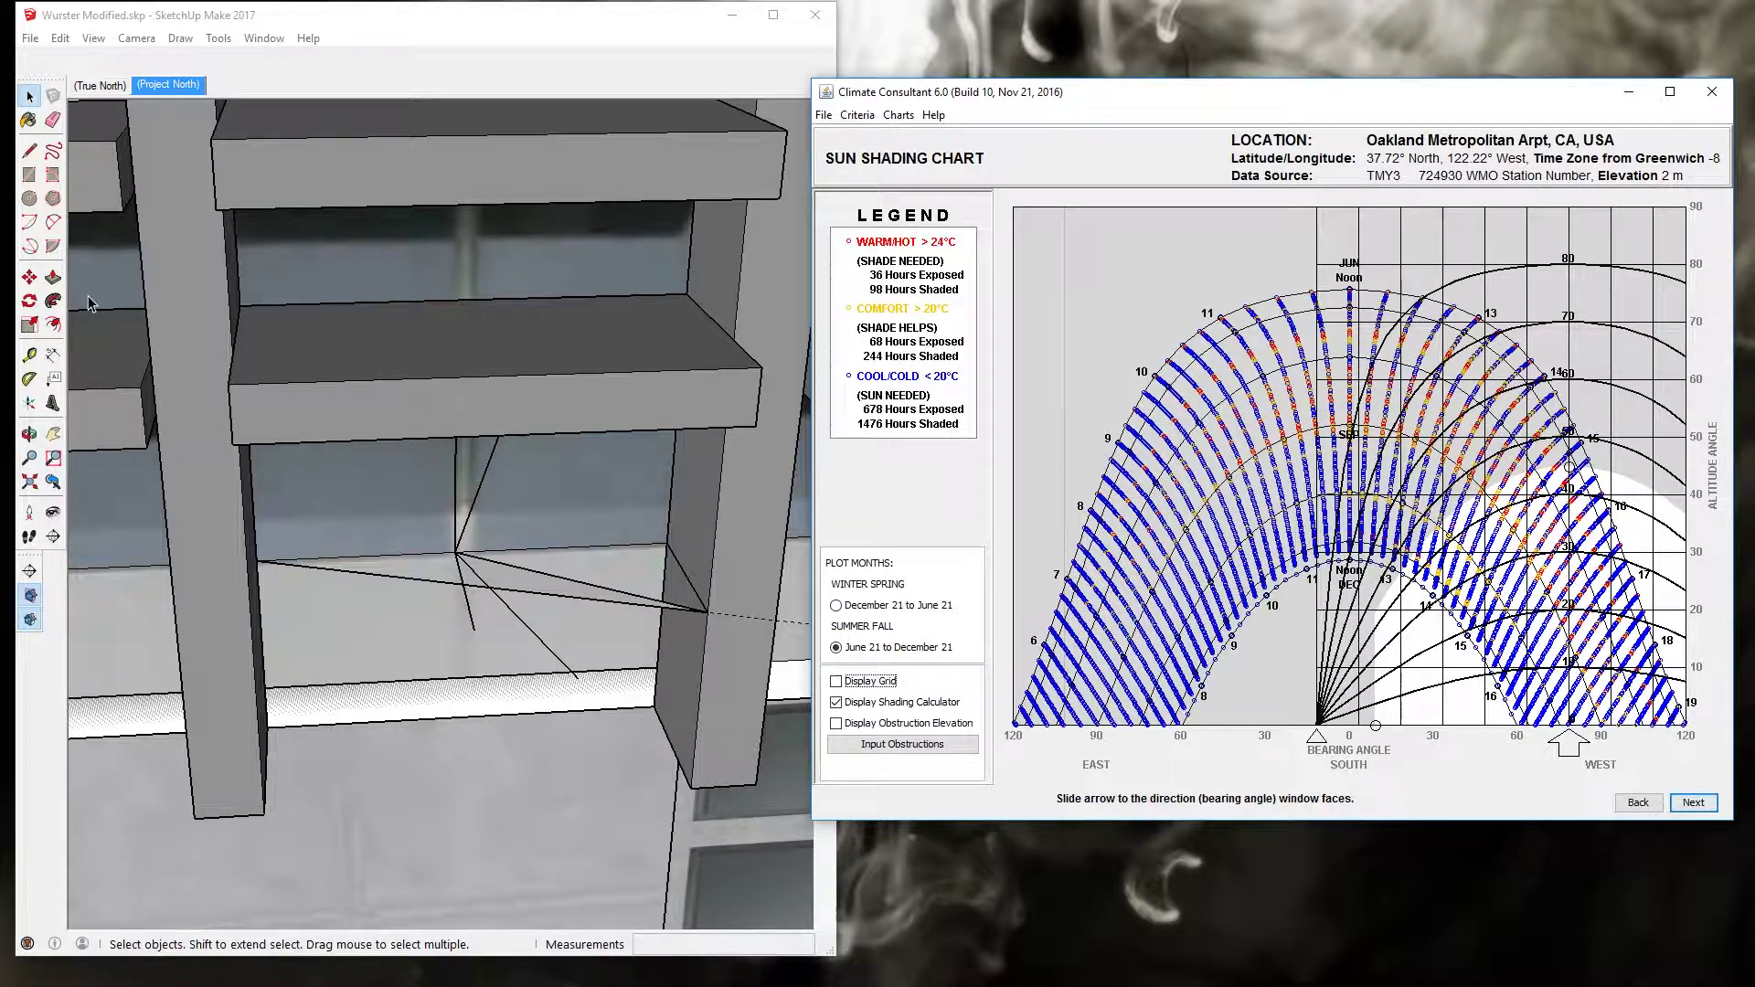
click(29, 379)
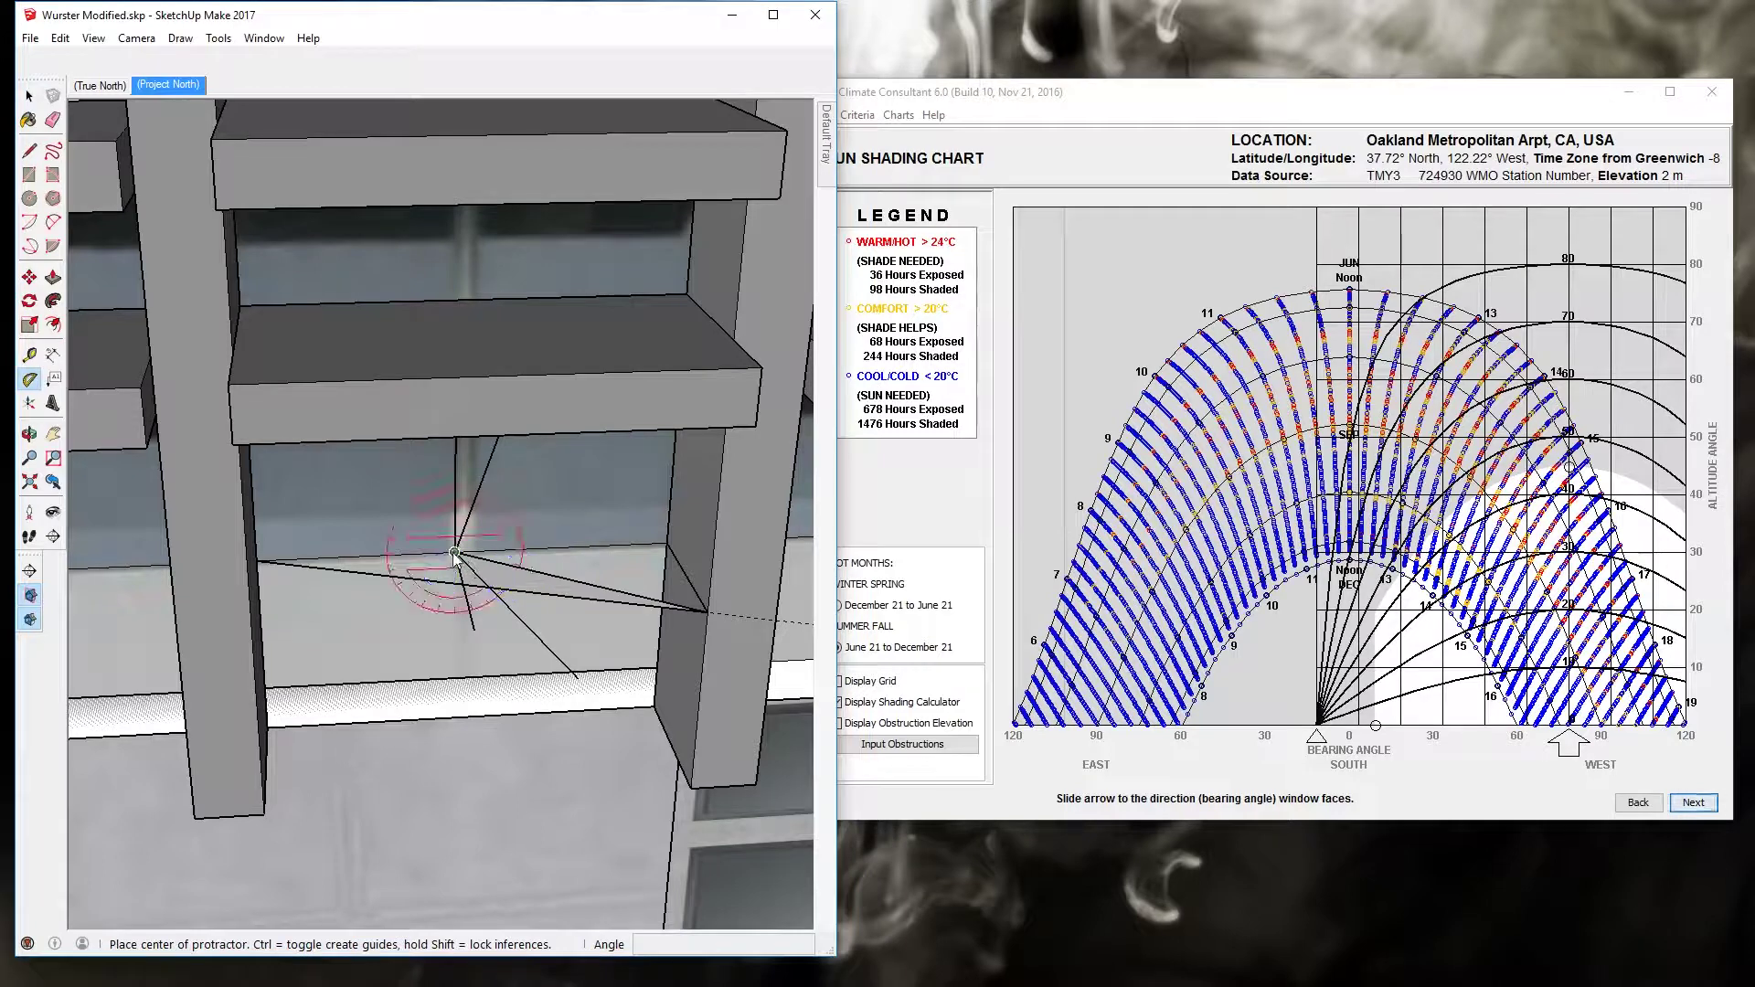
click(454, 553)
click(666, 543)
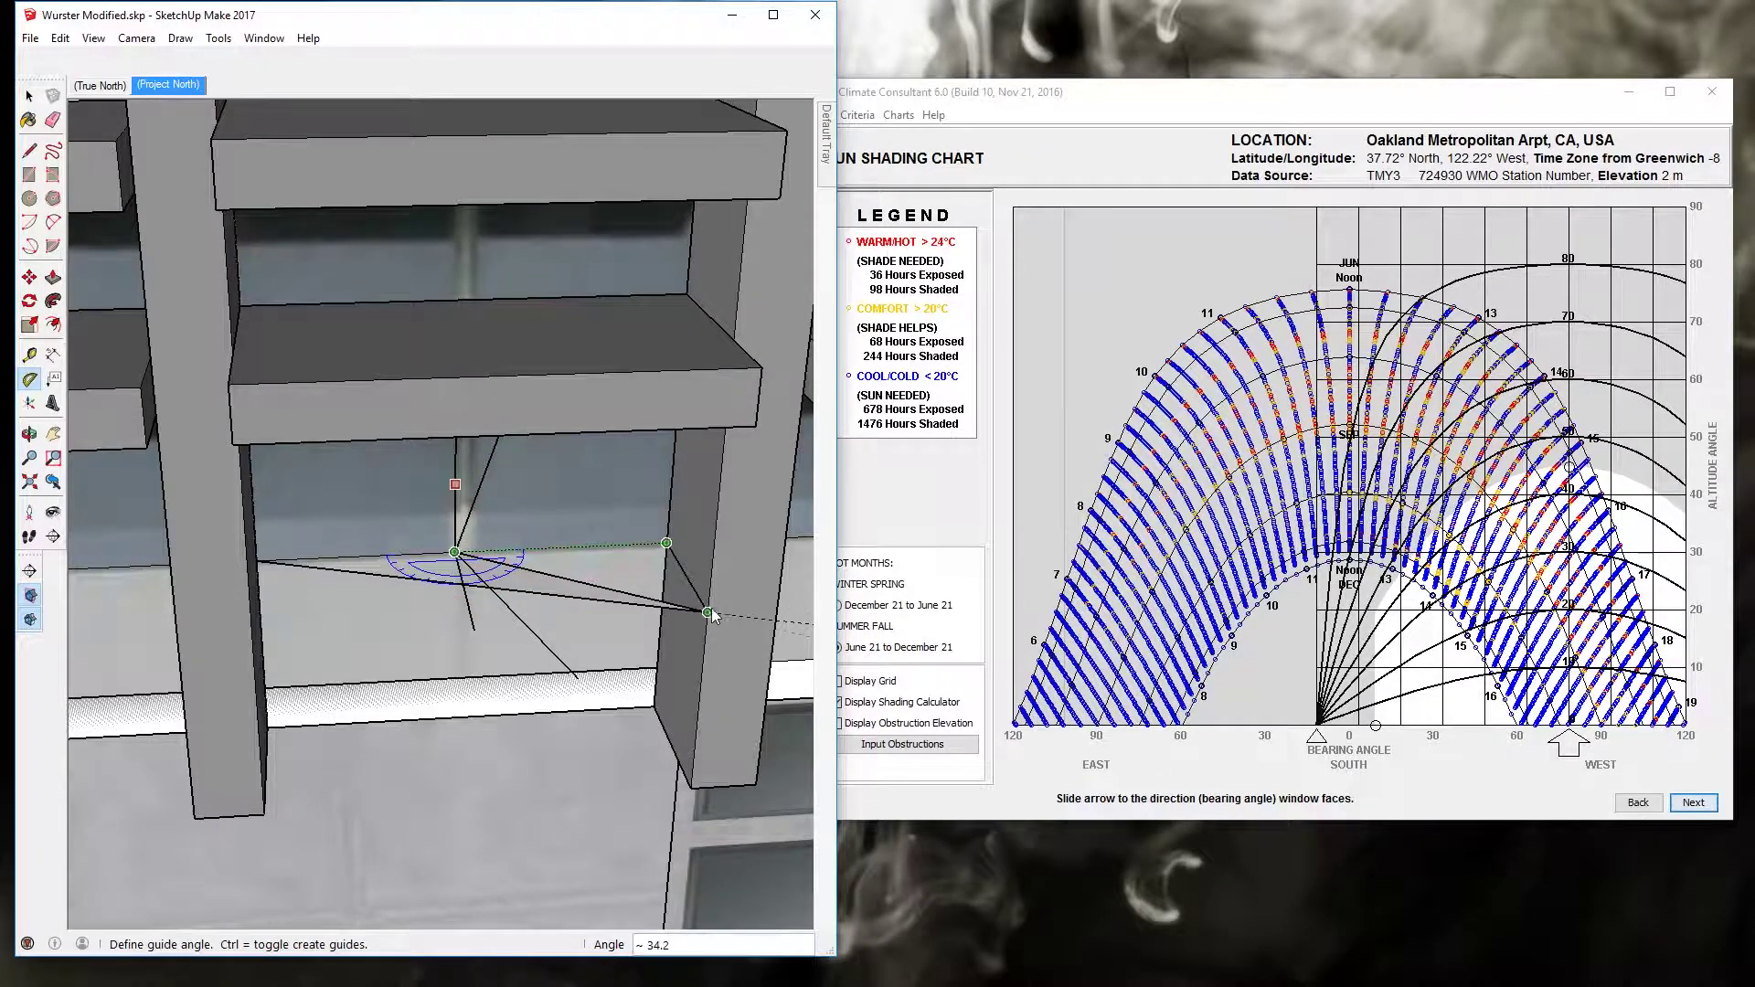
key(space)
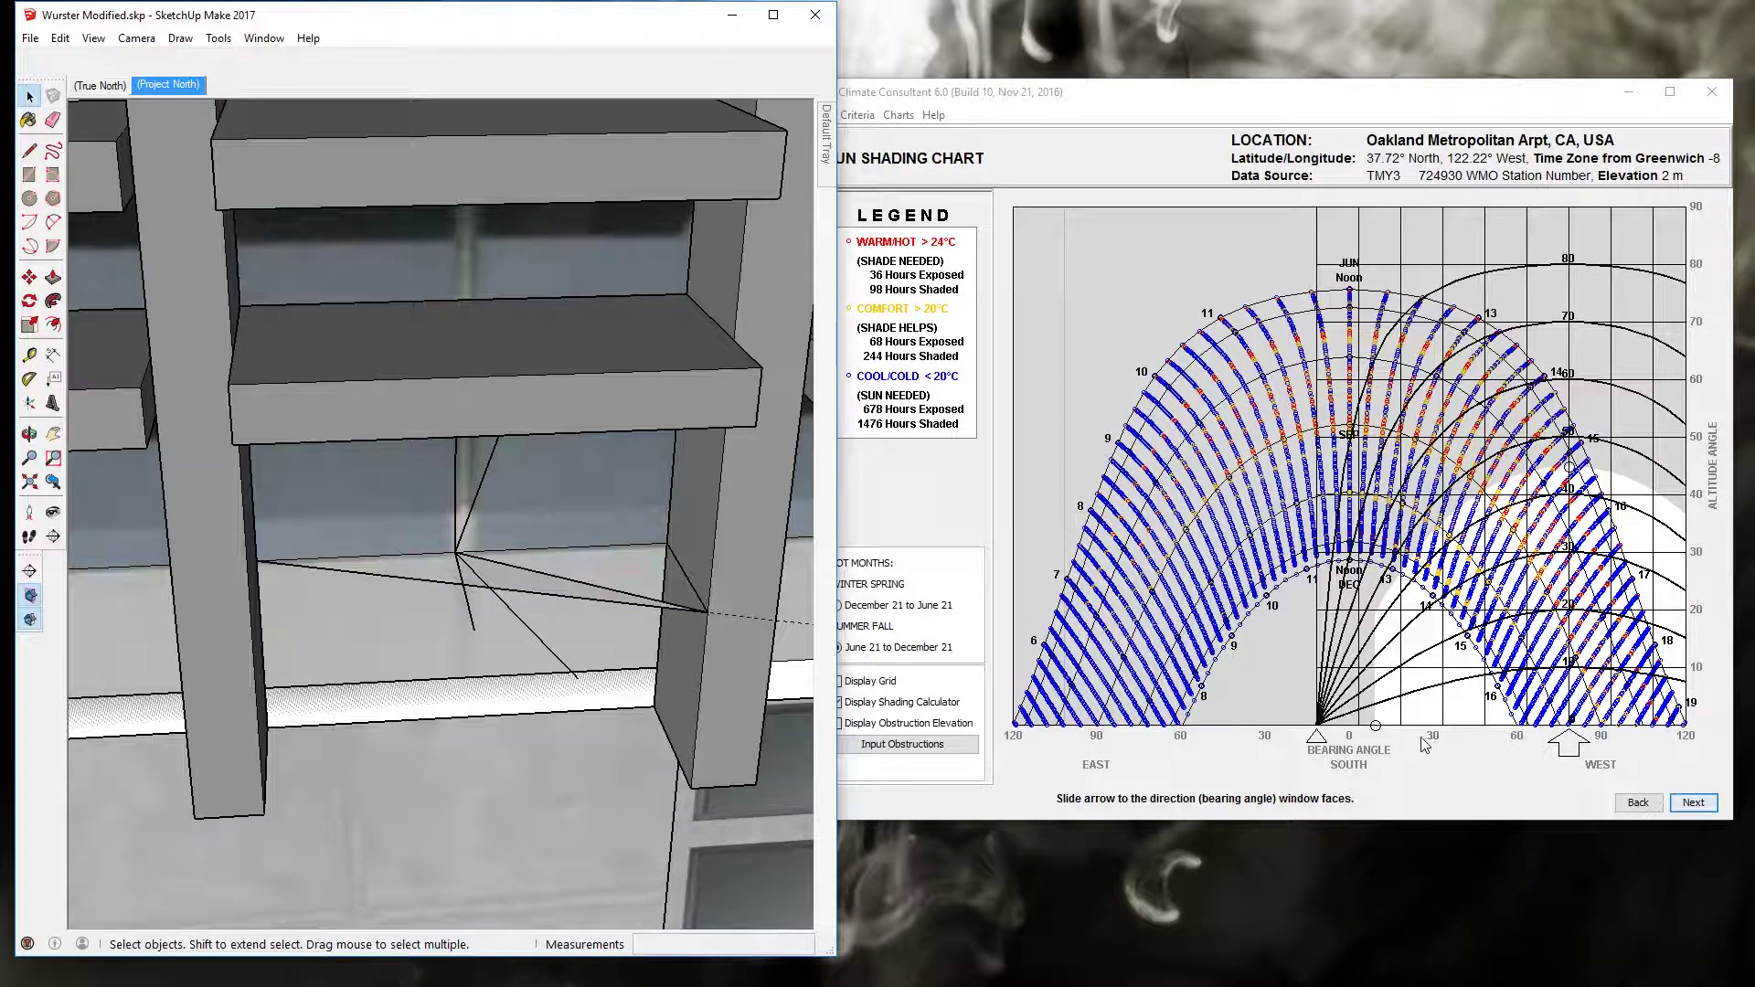
Step: Move the fin bearing marker on Climate Consultant's sun shading chart to about 30°
click(1378, 729)
drag(1376, 727, 1420, 728)
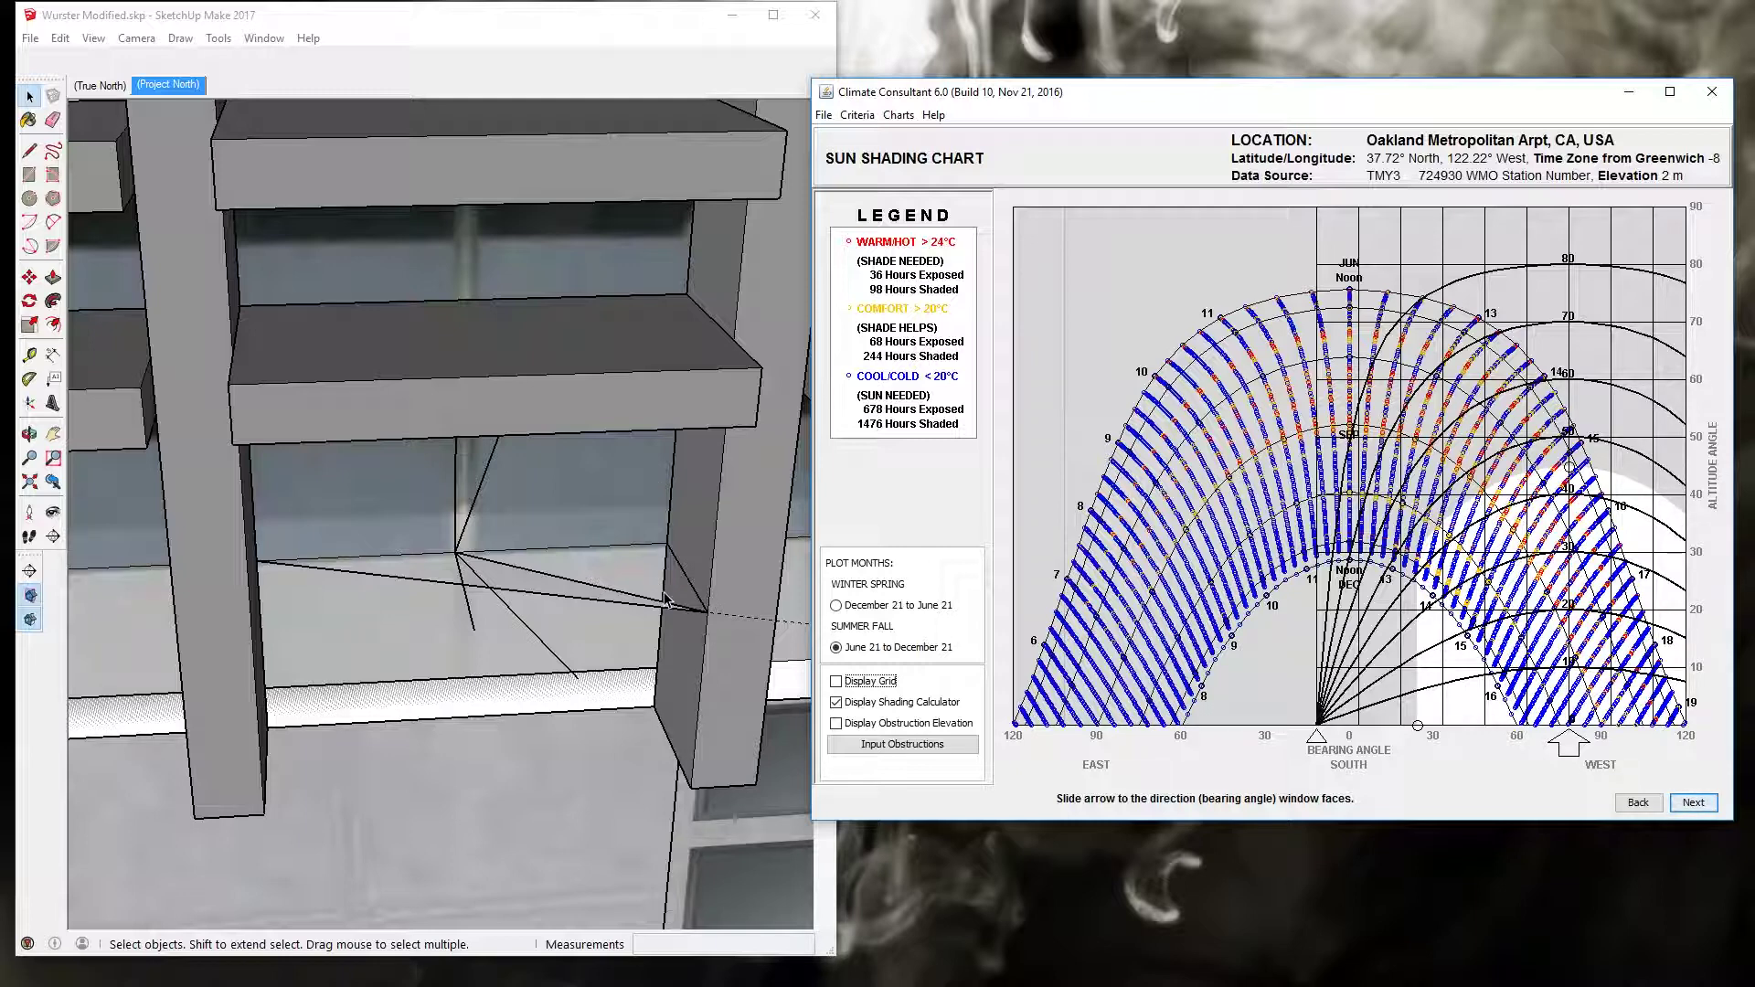
mouse_move(586, 580)
middle_down()
mouse_move(531, 557)
mouse_move(484, 385)
middle_up()
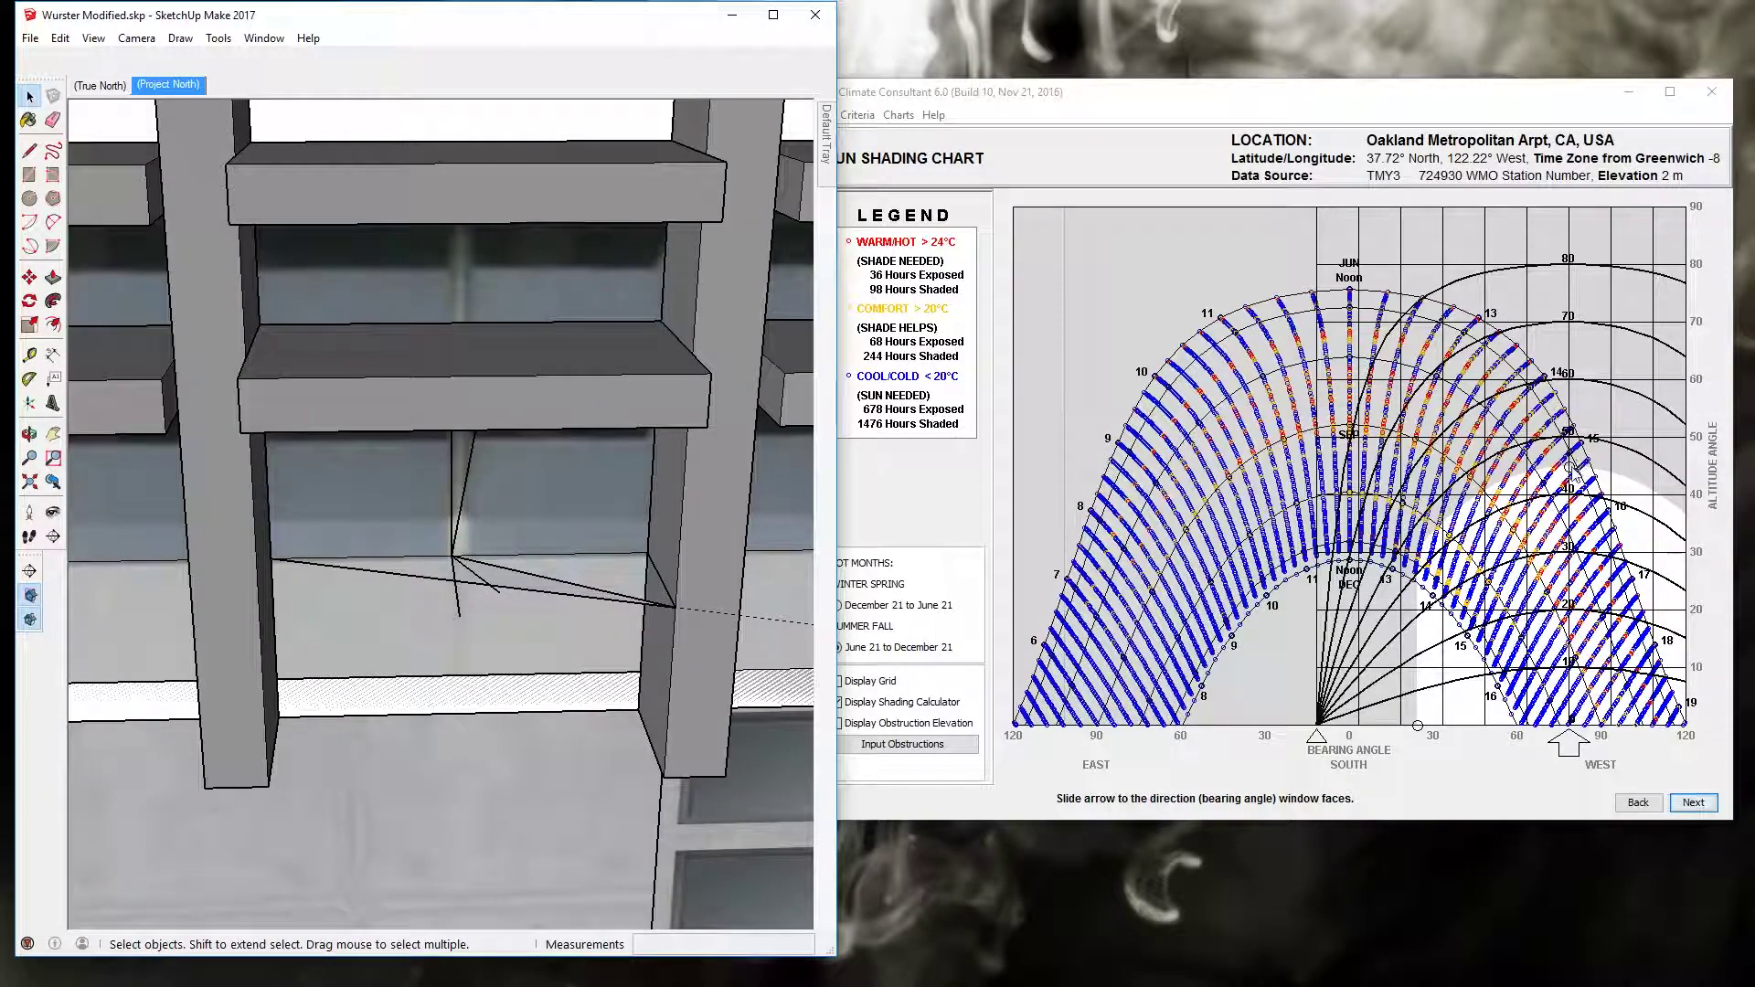
Step: Raise the overhang altitude limit to 90°, shift fin bearing to about 32°, then lower altitude to about 70°
drag(1575, 472, 1565, 187)
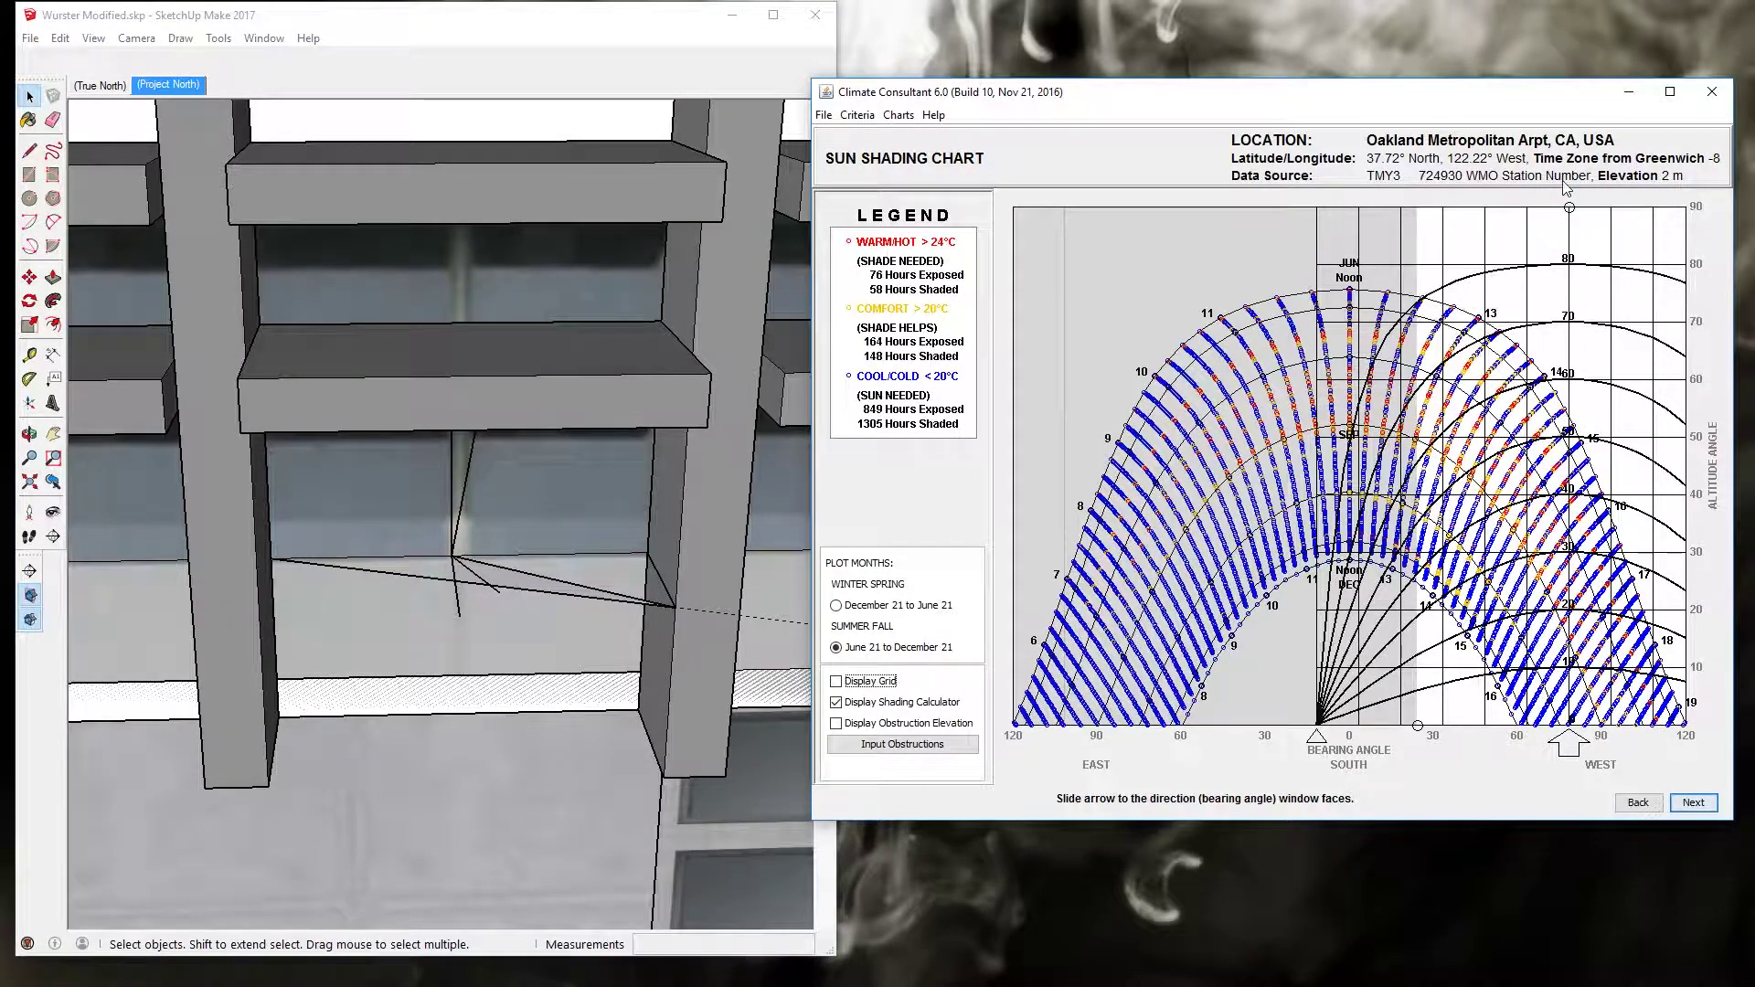
drag(1417, 726, 1421, 727)
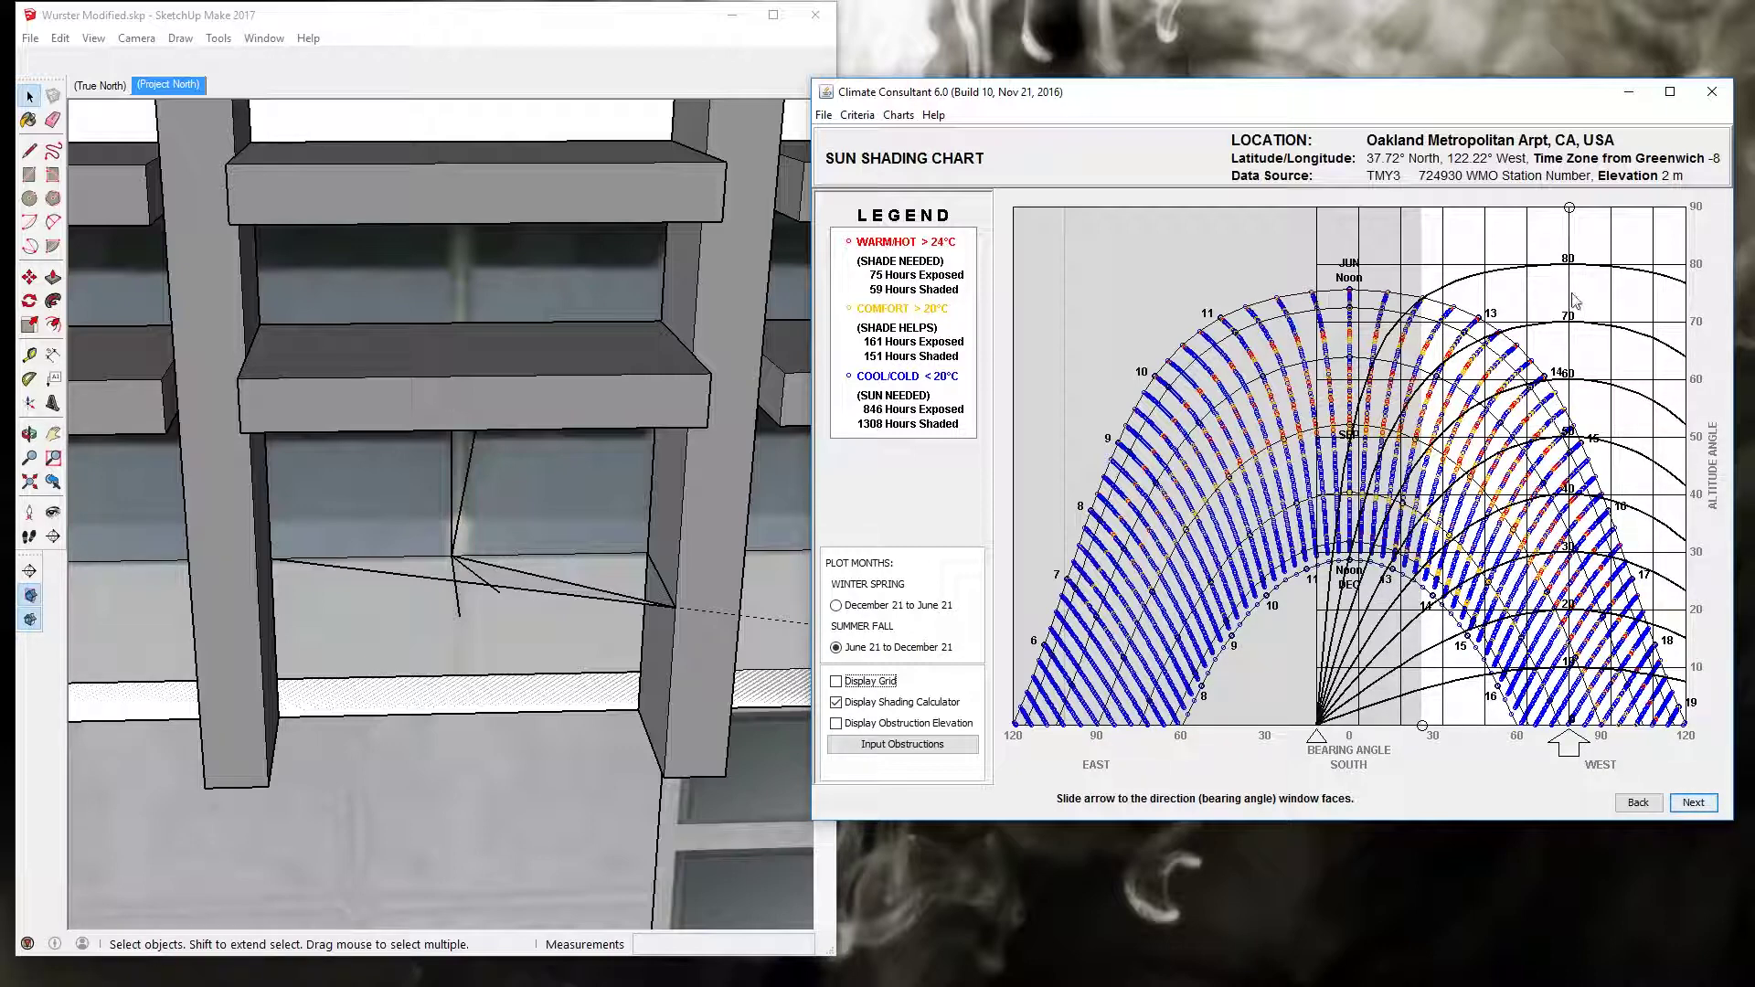
drag(1569, 211, 1570, 463)
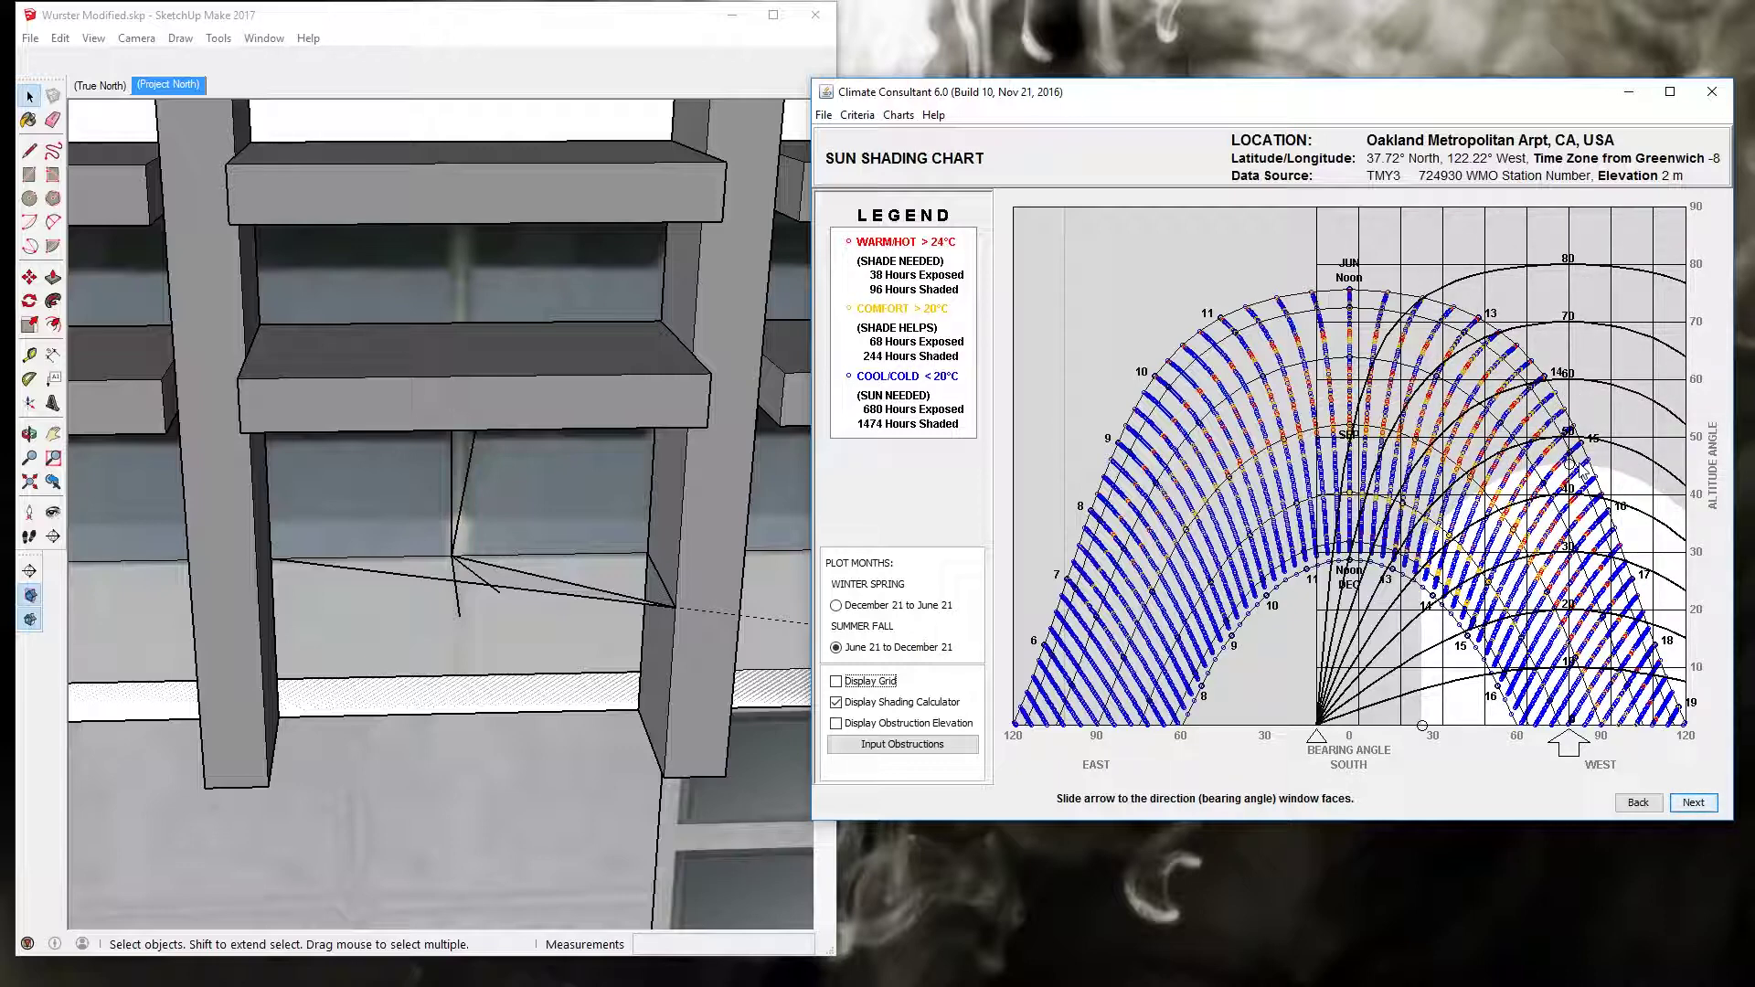